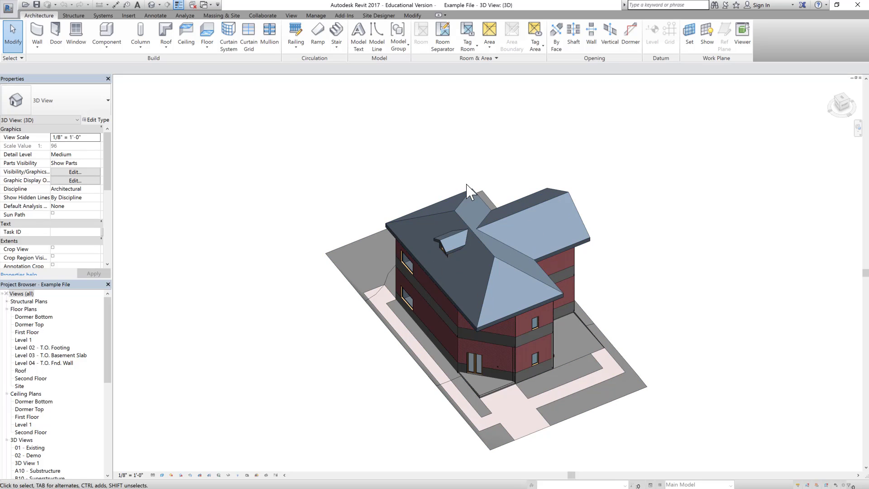
Step: Load the Concrete Truck family from the Logistics folder inside the Site folder of the US Imperial library
left_click(129, 15)
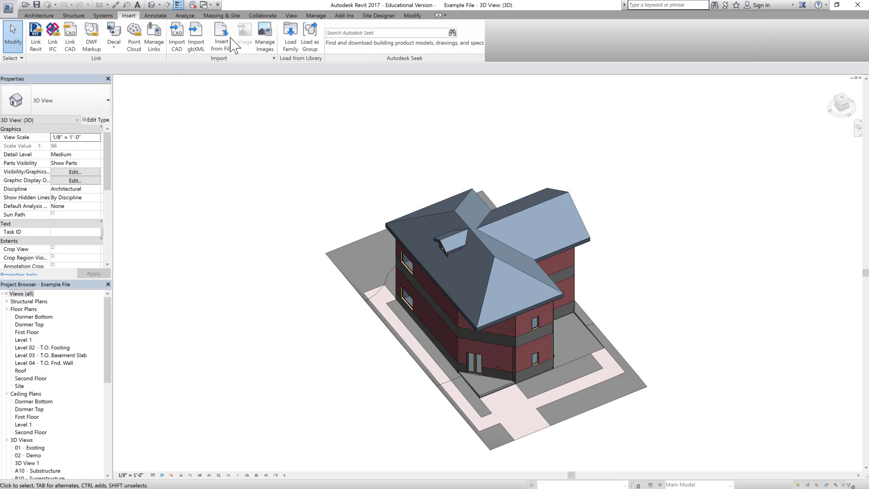
left_click(290, 40)
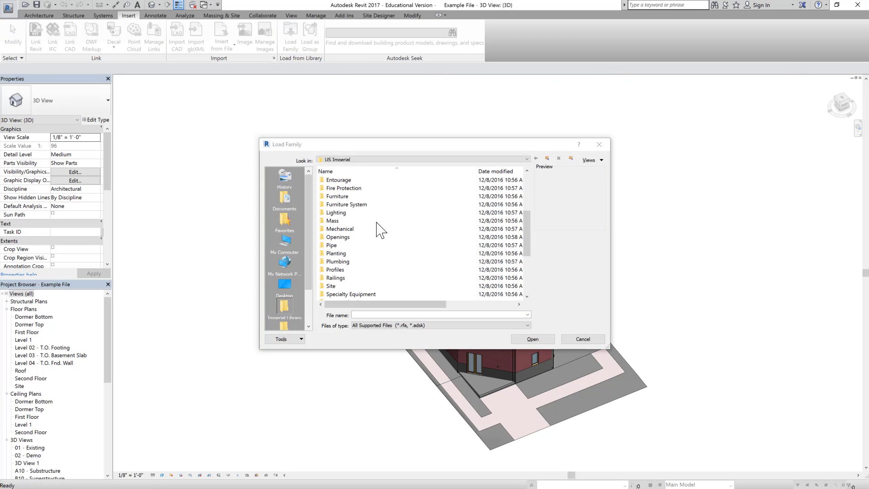
double_click(347, 286)
double_click(392, 188)
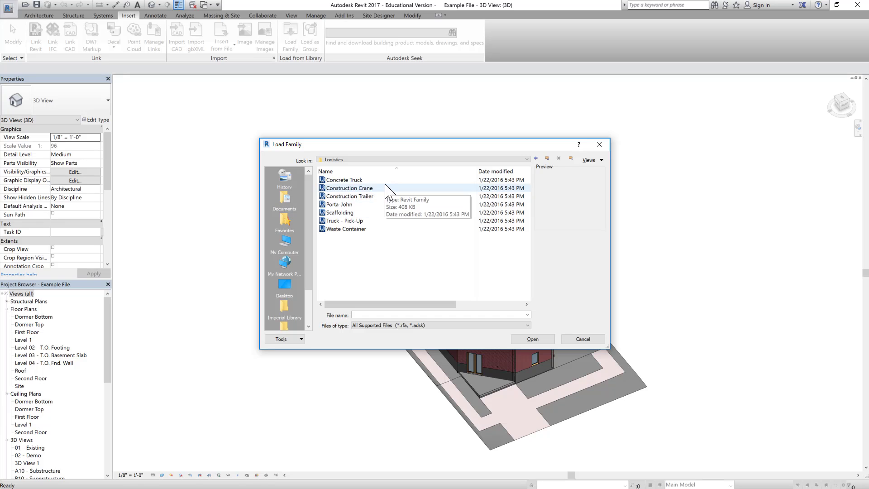
left_click(369, 180)
left_click(370, 188)
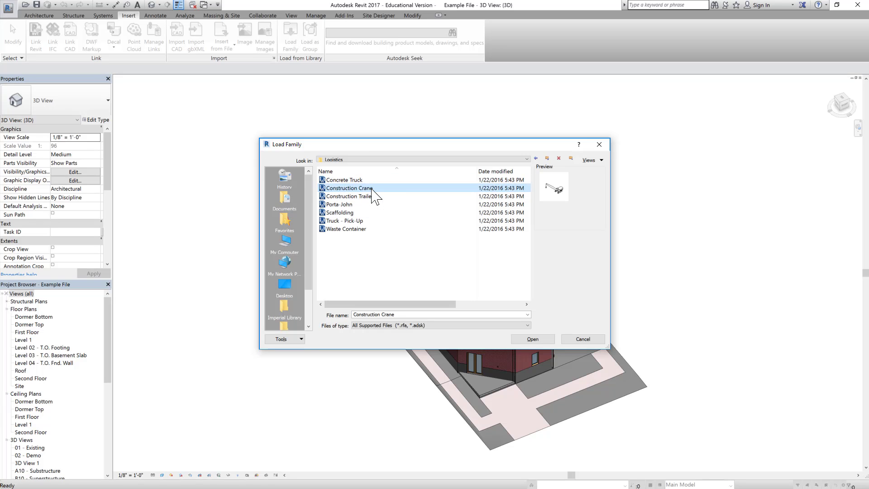
left_click(375, 196)
key("Up")
key("Up")
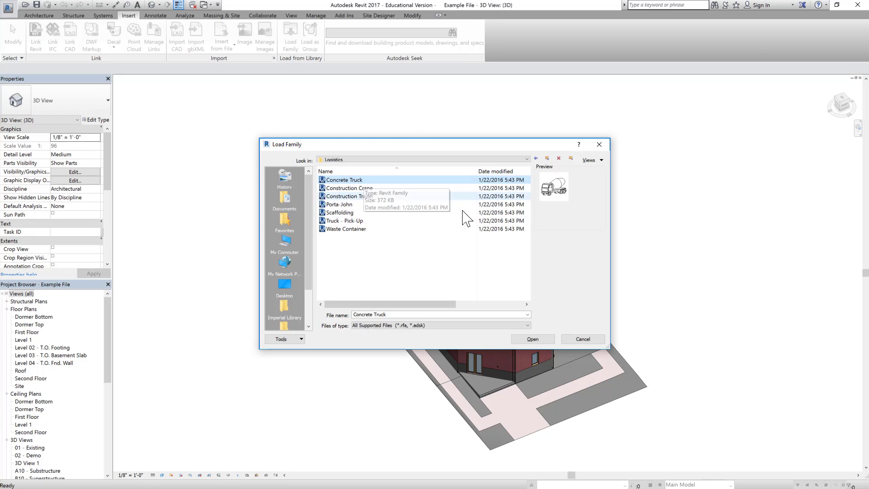
left_click(532, 339)
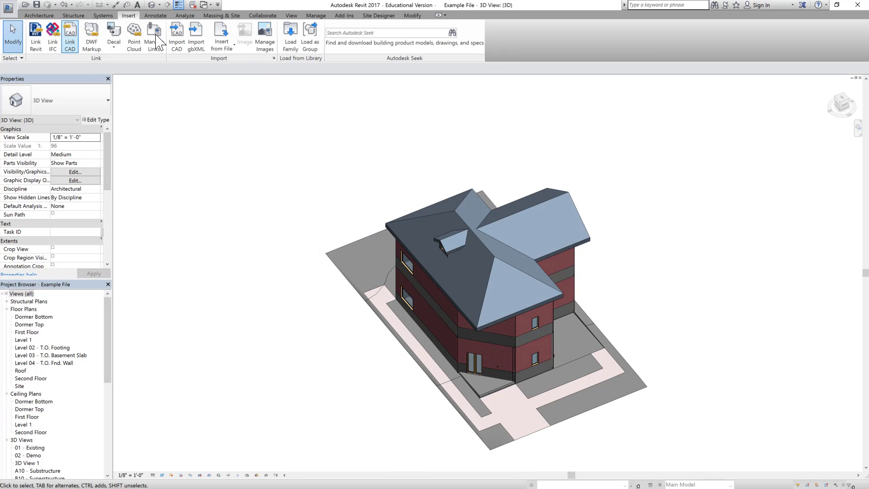
Step: Load the Truck - Pick-Up and Construction Trailer families from the Logistics folder
left_click(290, 37)
left_click(357, 221)
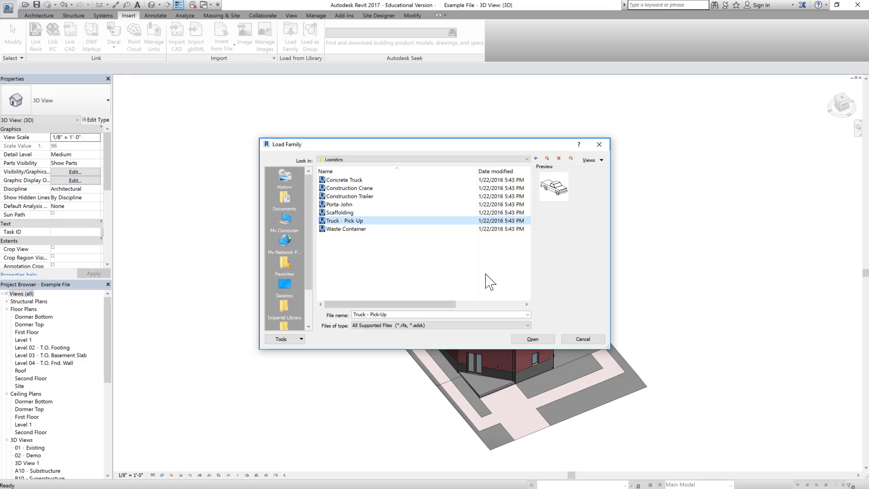
left_click(545, 340)
left_click(290, 44)
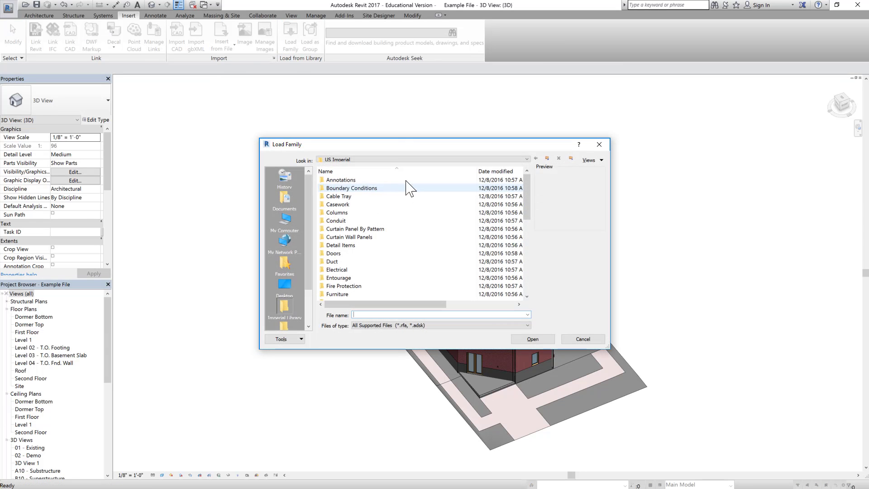
scroll(355, 247, "down", 4)
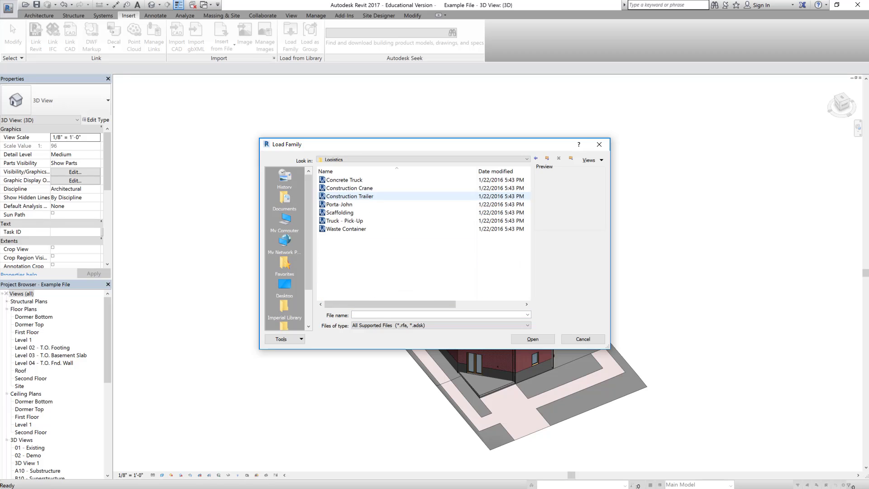
double_click(369, 196)
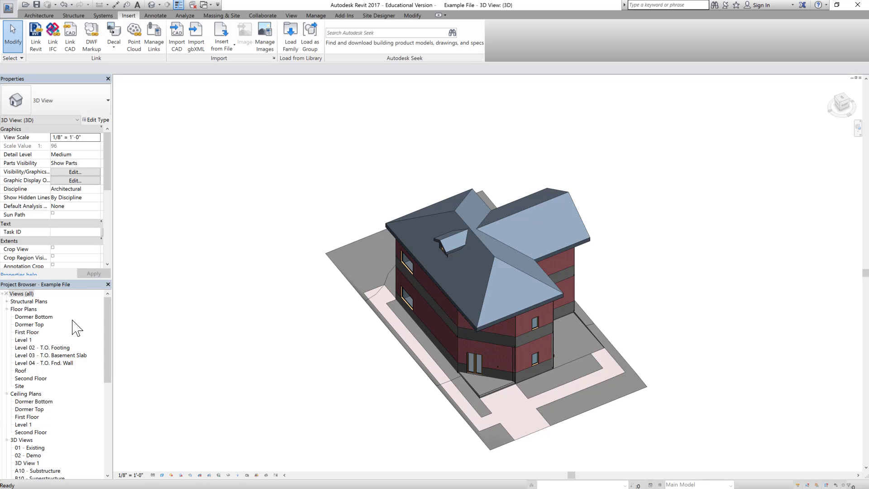
Step: Open the Site floor plan and hide all four imported categories through its visibility/graphics overrides
double_click(20, 385)
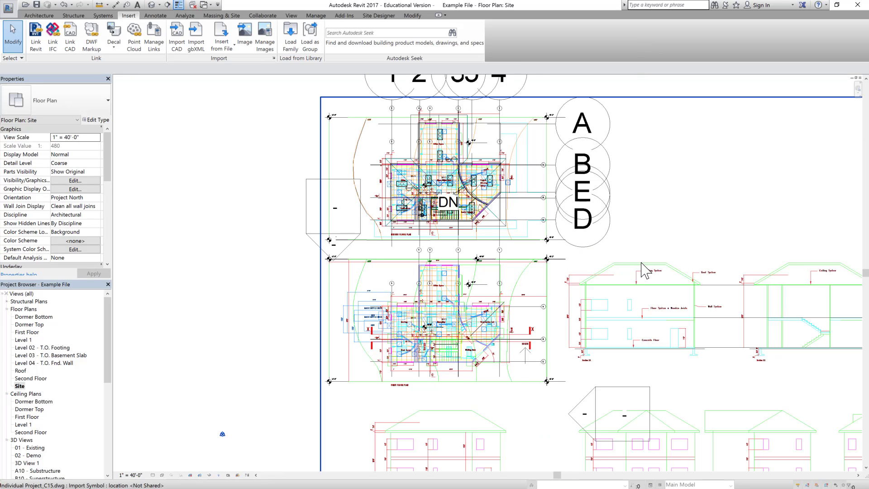
scroll(171, 201, "down", 2)
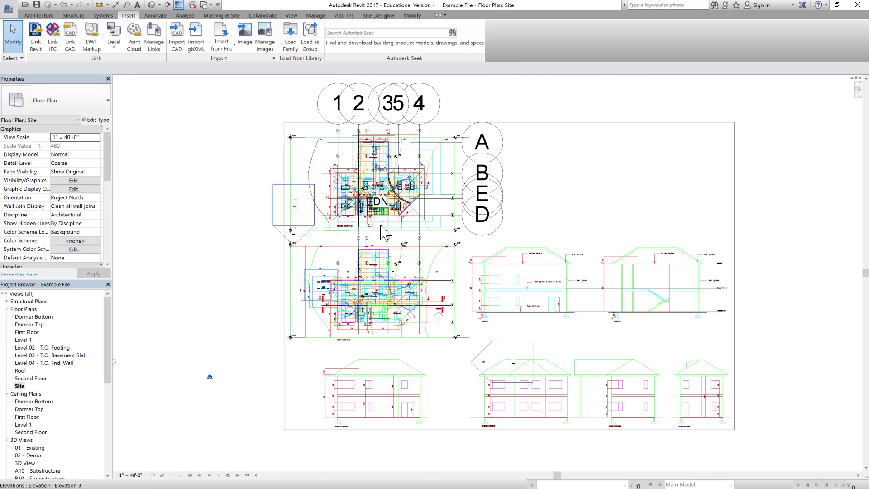
left_click(76, 180)
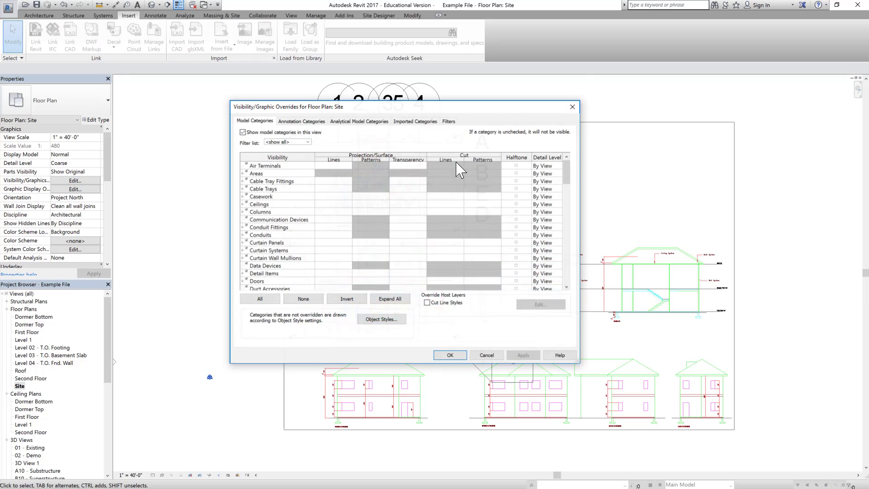
left_click(414, 120)
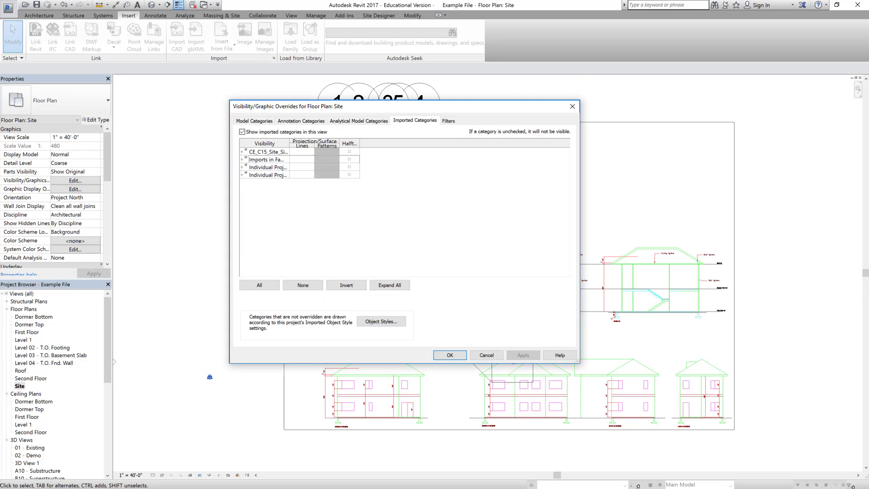
left_click(245, 149)
left_click(246, 157)
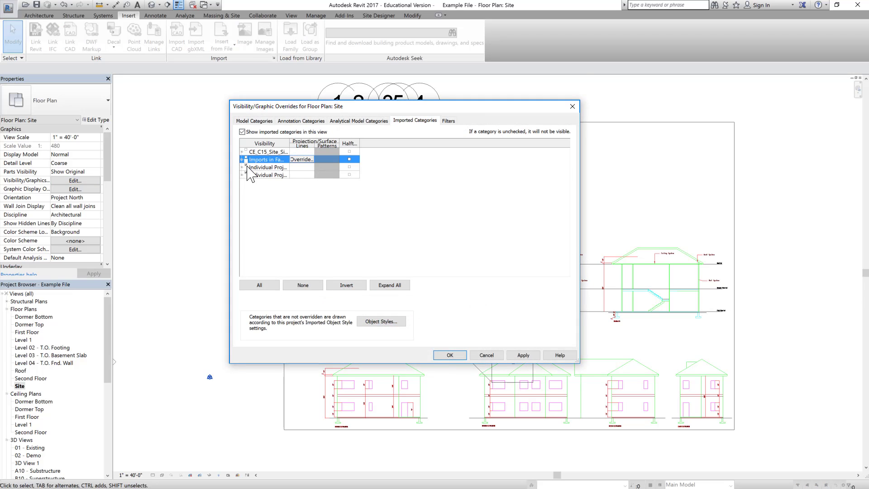
left_click(246, 165)
left_click(246, 173)
left_click(458, 355)
scroll(256, 135, "up", 4)
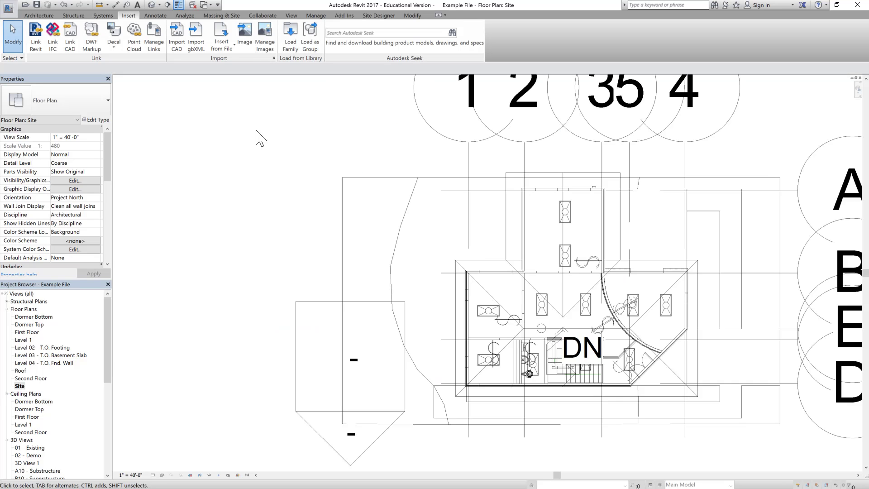
scroll(245, 138, "down", 1)
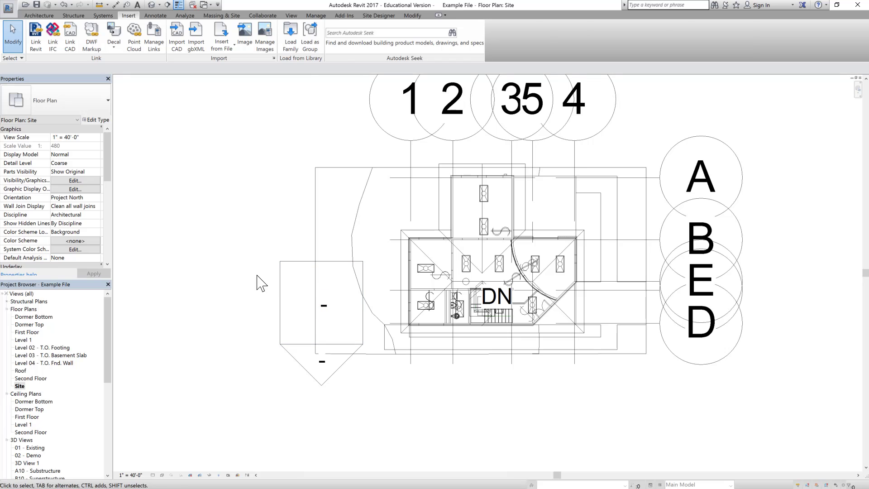
Step: Place a Truck - Pick-Up component on Level 1 in the open area west of the building
key("c")
key("m")
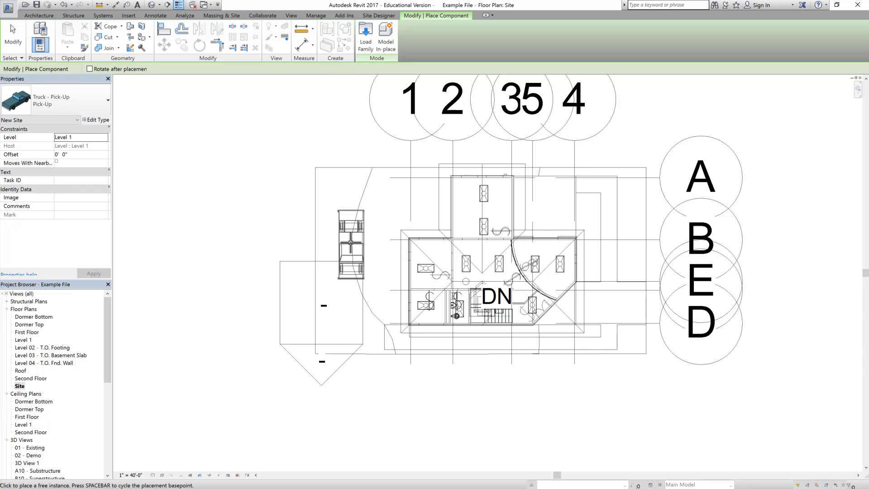
left_click(357, 213)
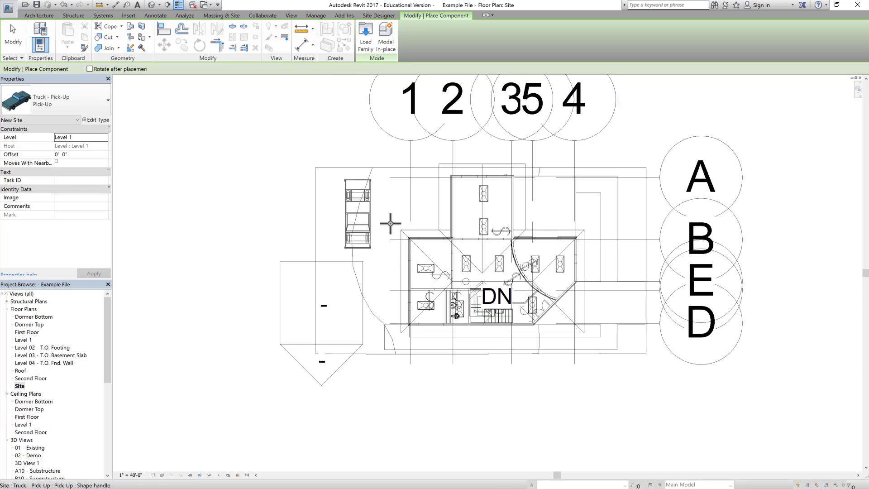
Step: Place a Concrete Truck component on the east side of the site, beside the building
left_click(107, 105)
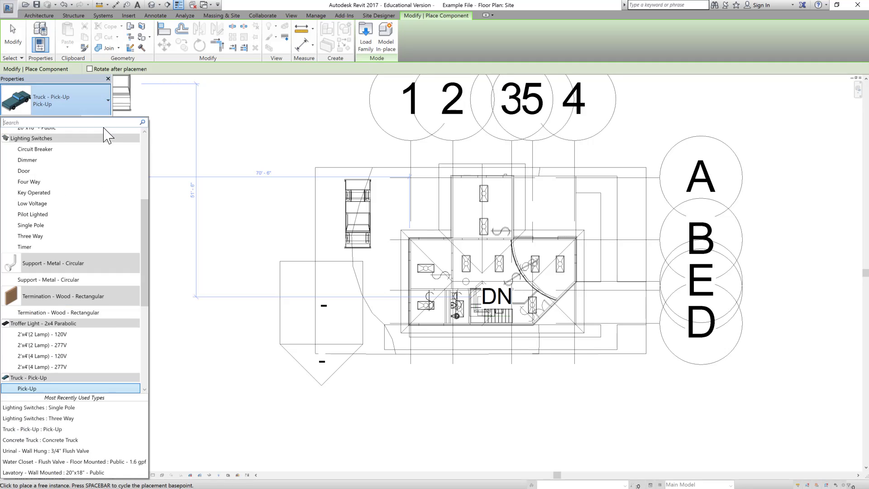
left_click(41, 440)
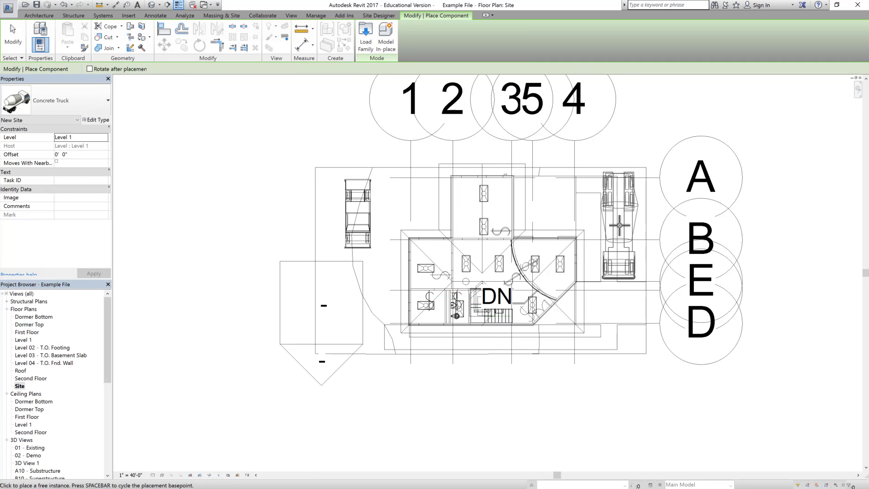
left_click(623, 225)
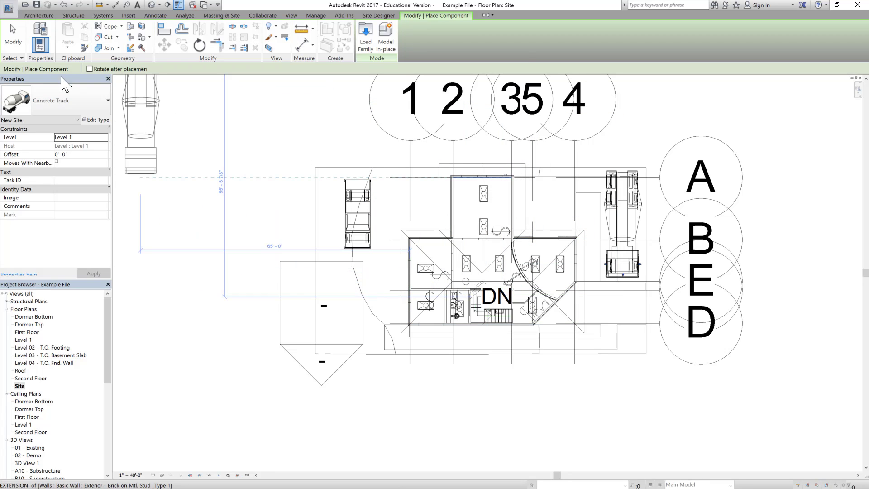
left_click(63, 98)
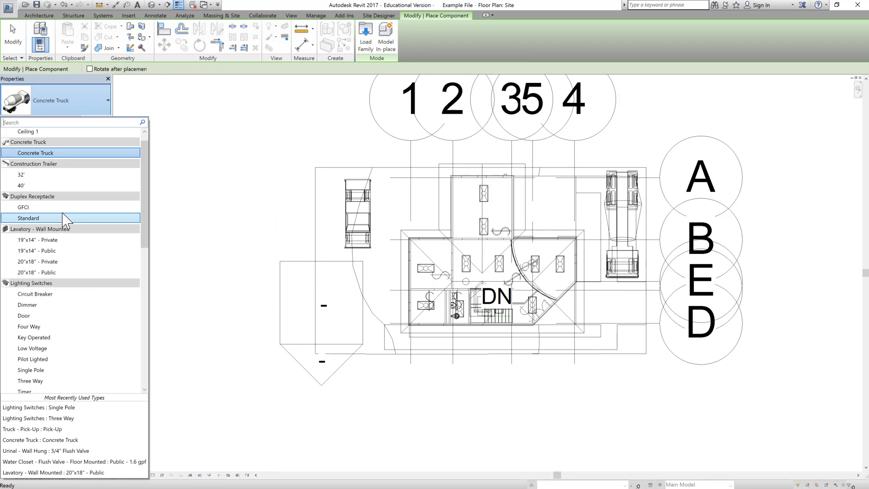
scroll(64, 221, "up", 1)
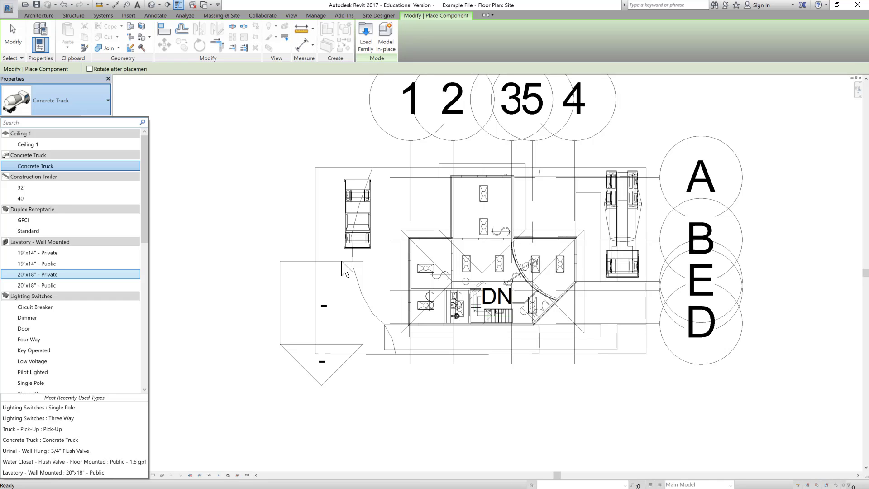
left_click(86, 166)
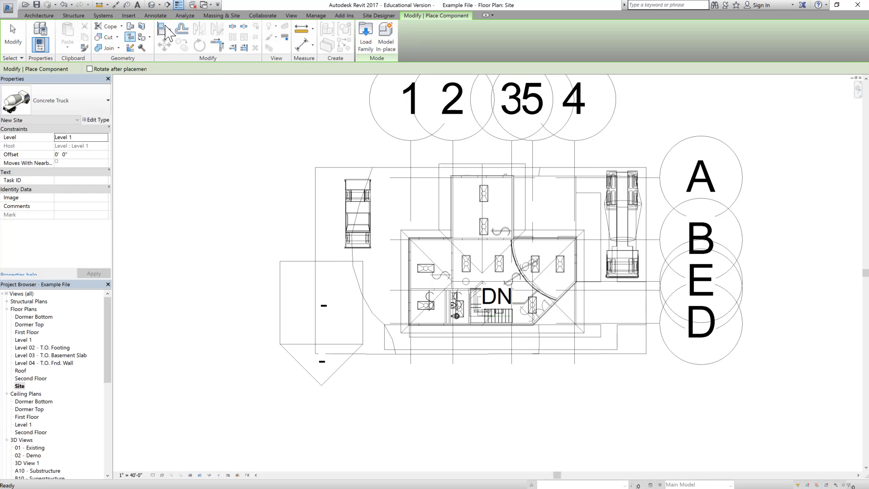
Step: Load the Tower_Crane_4094 family from the BIM Videos folder on the portable hard drive
left_click(128, 16)
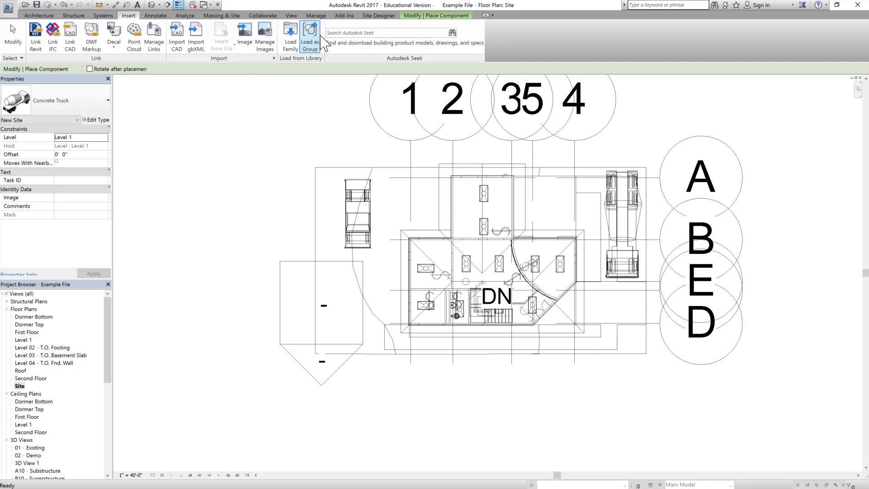
left_click(289, 50)
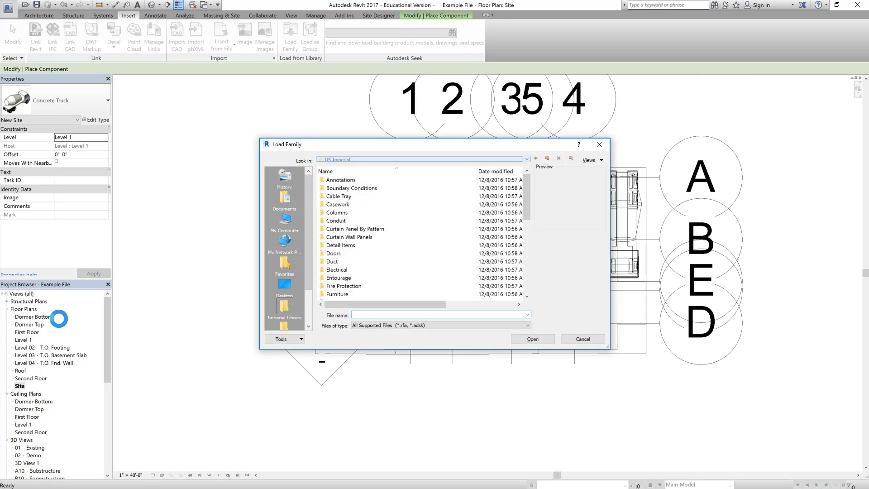
left_click(526, 159)
left_click(370, 202)
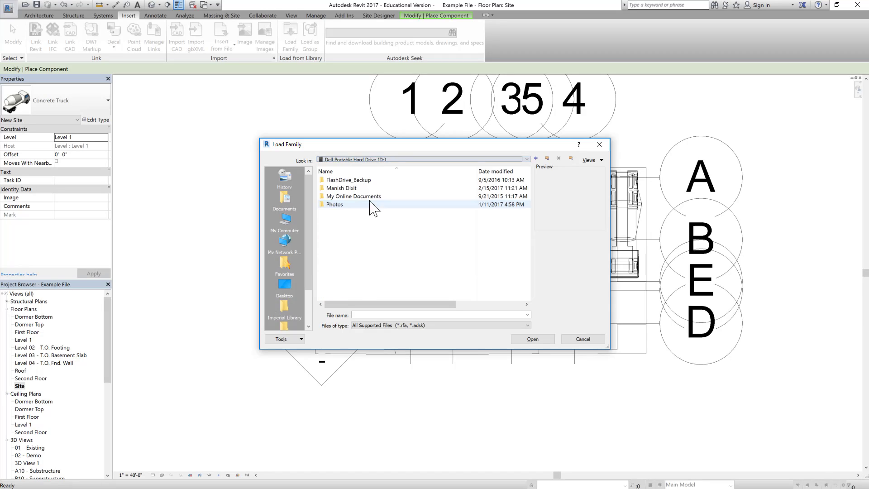
double_click(351, 188)
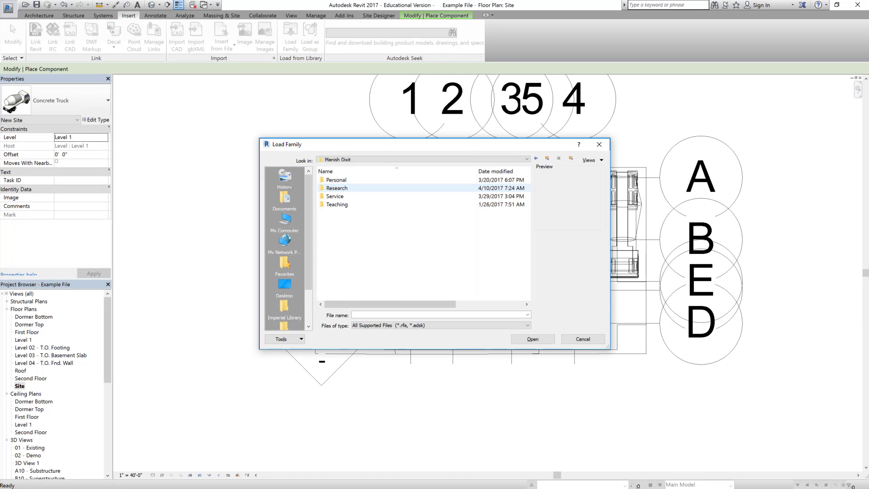
double_click(347, 205)
double_click(340, 180)
scroll(385, 248, "down", 10)
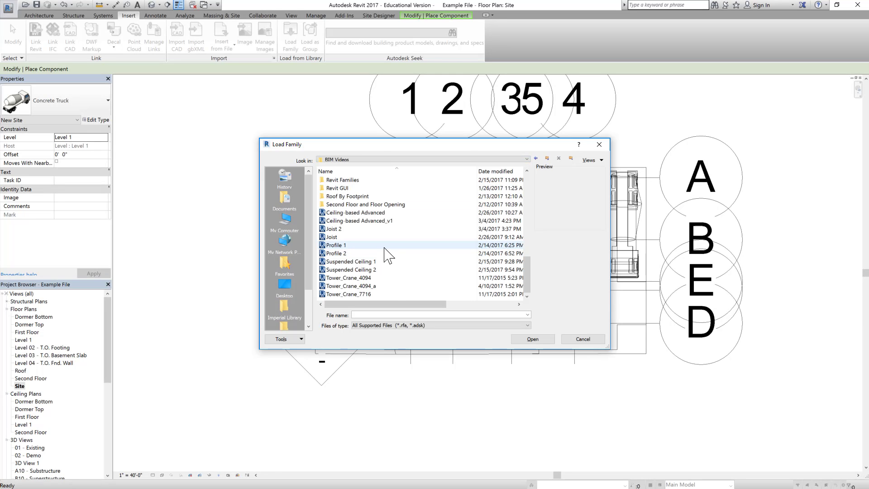
left_click(392, 278)
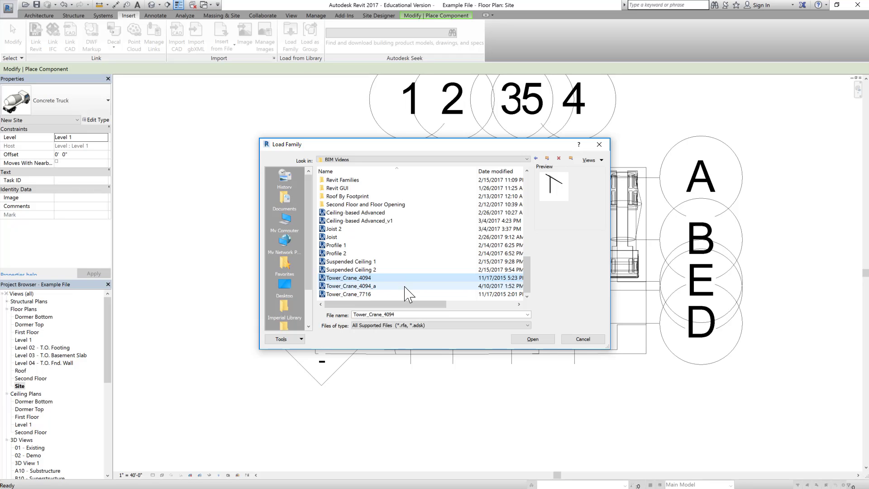
left_click(532, 339)
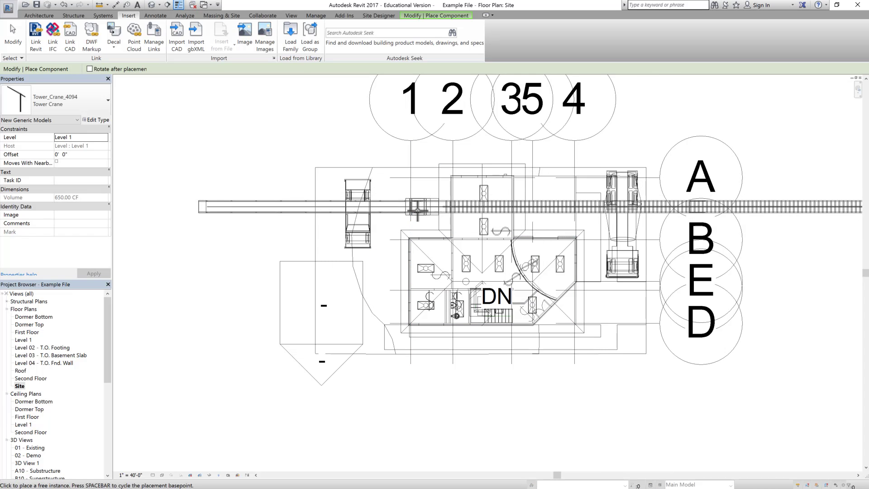
Step: Place the tower crane between grids 1 and 2, just west of the north wing, and inspect it in the 3D view
left_click(421, 199)
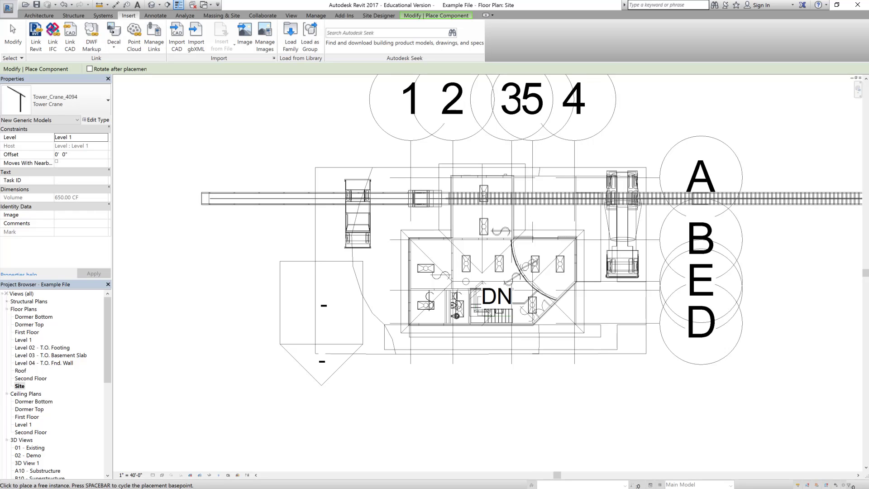
key("Escape")
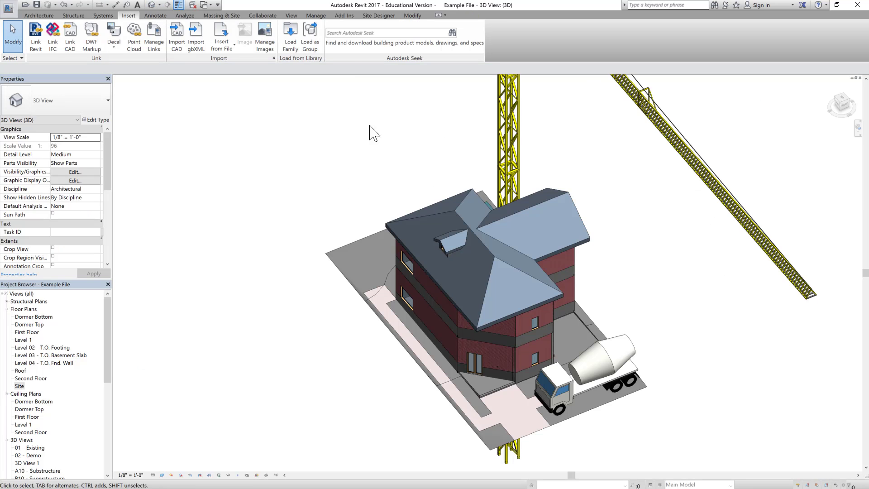
scroll(376, 216, "down", 4)
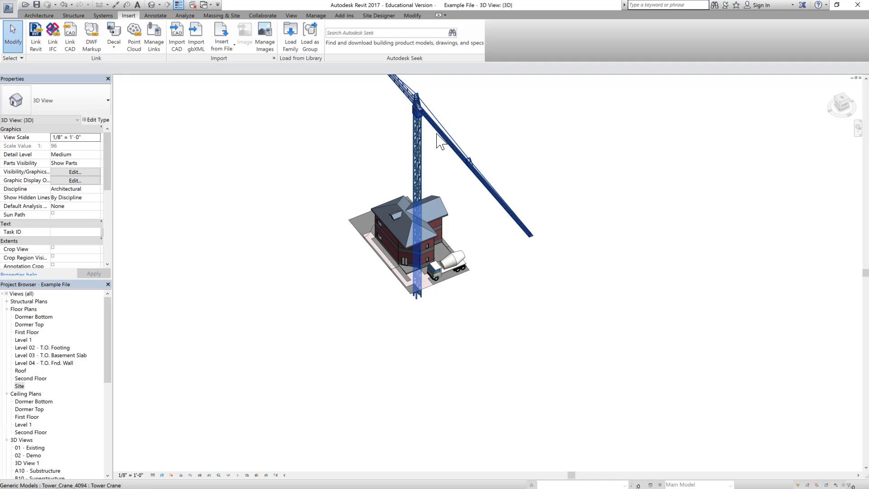
Step: Examine the tower crane in the 3D view and check whether its jib and mast select separately
scroll(485, 266, "down", 2)
scroll(453, 185, "up", 5)
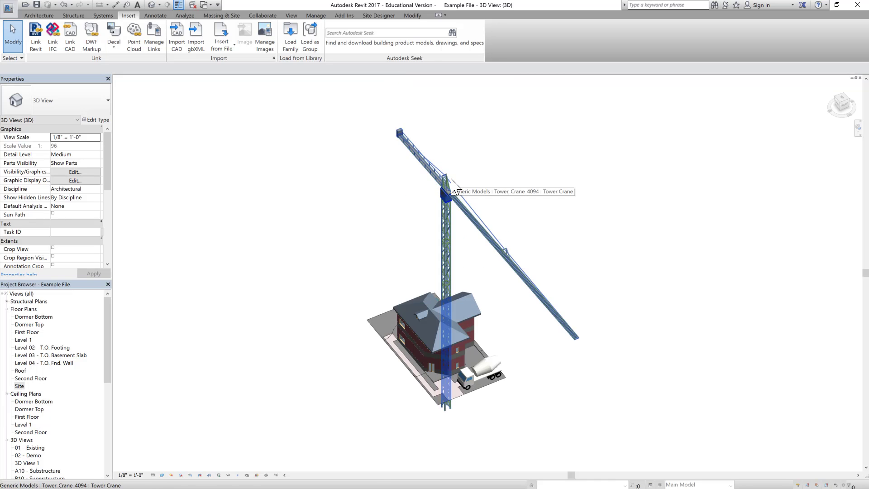
scroll(450, 187, "up", 1)
left_click(447, 191)
scroll(388, 194, "down", 3)
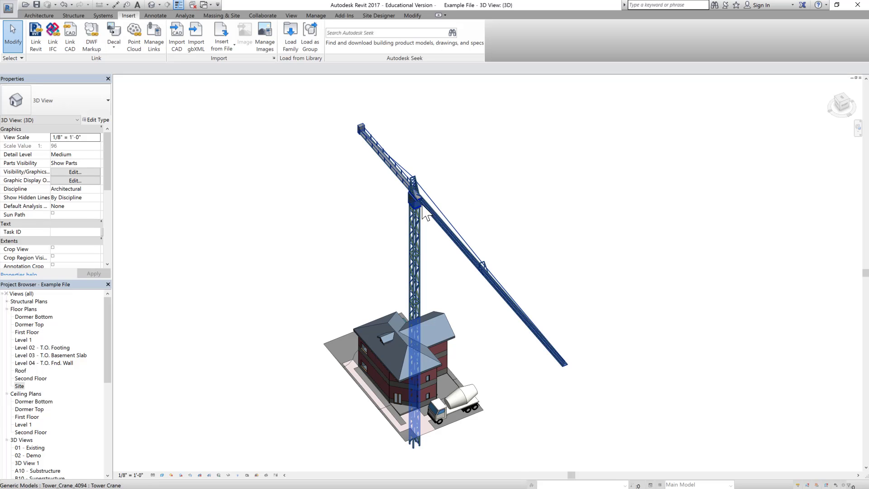
left_click(460, 290)
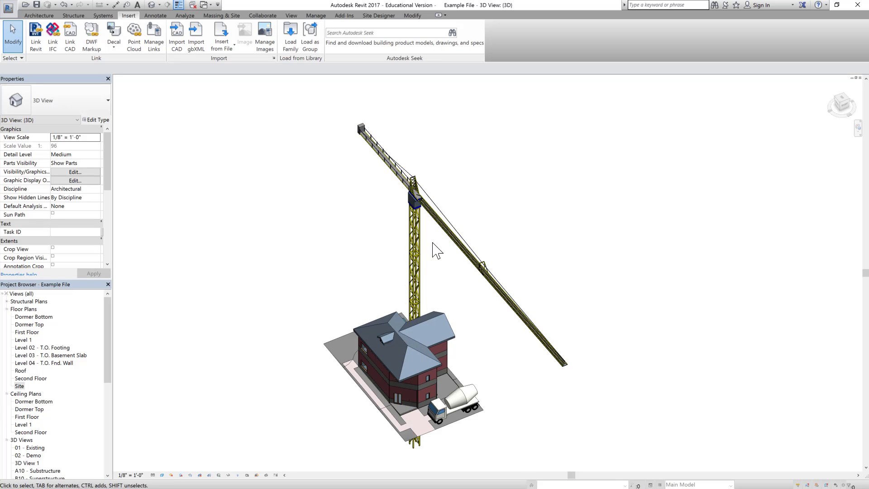
left_click(410, 208)
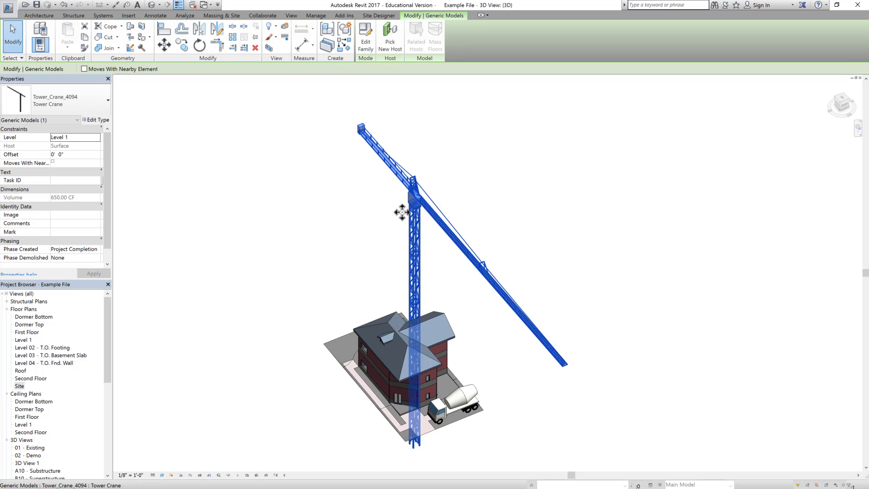
left_click(471, 180)
left_click(416, 204)
left_click(469, 186)
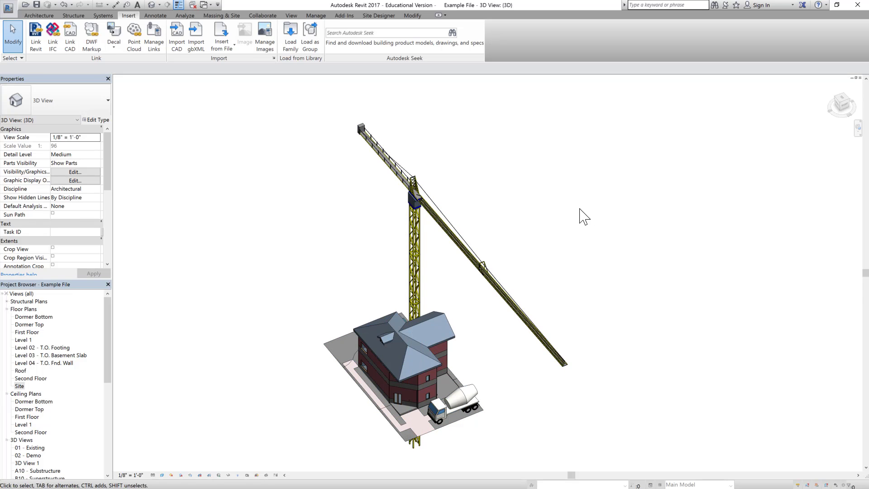
Step: Create parts from the whole tower crane and test-select an individual part of its jib
left_click(451, 226)
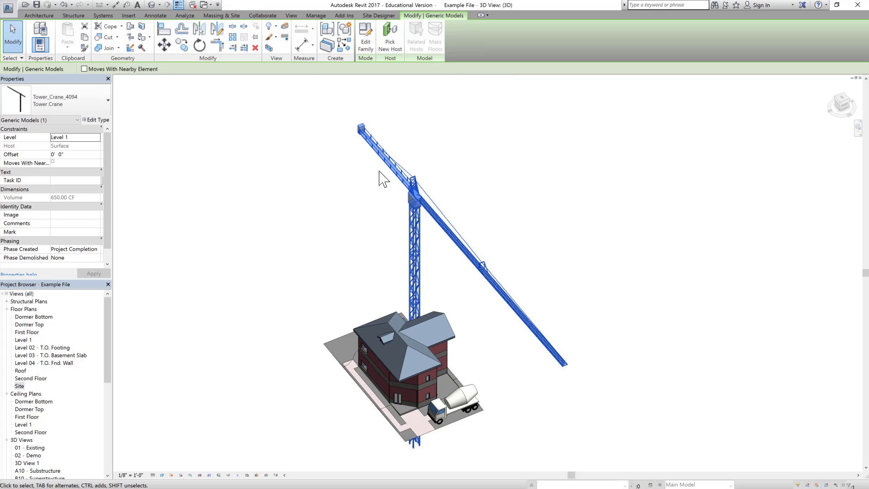
left_click(327, 47)
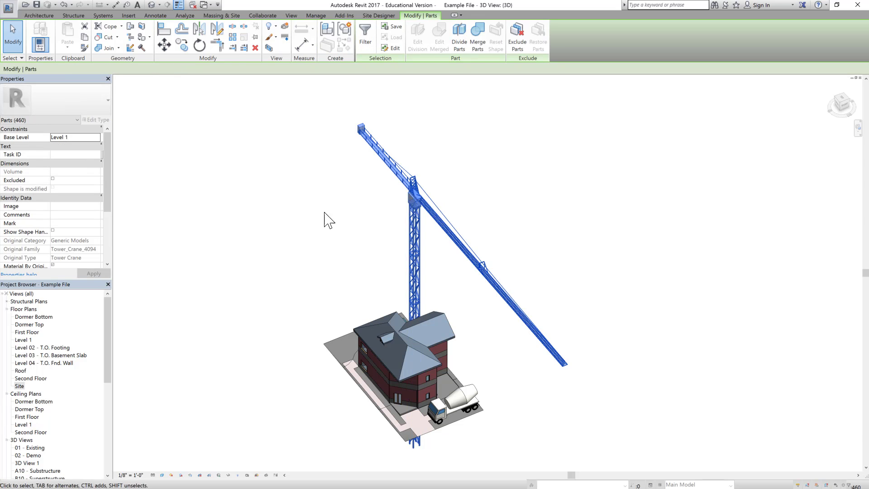
left_click(433, 211)
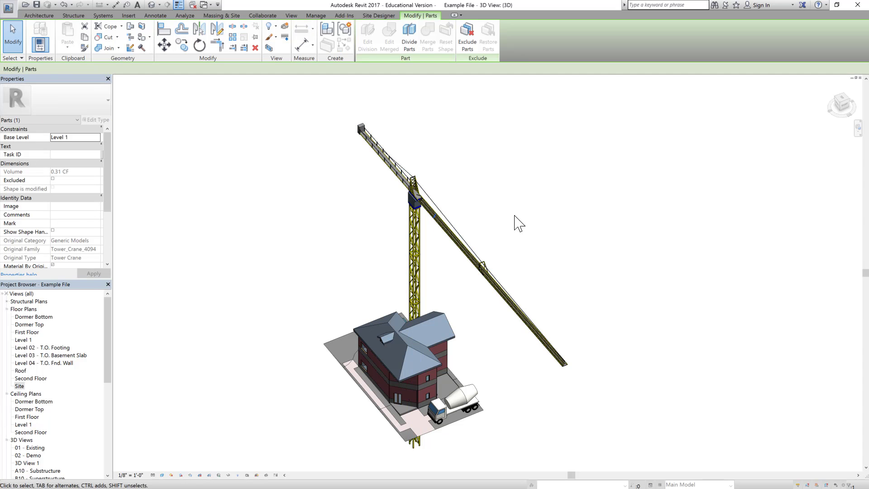
left_click(514, 221)
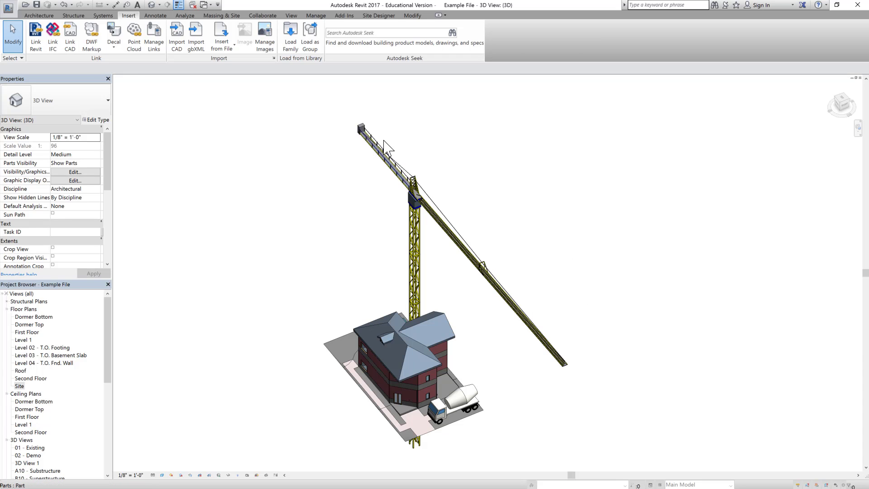
Step: From the front view, assign Task ID 501 to all parts of the crane's jib, counter-jib and slewing head
scroll(430, 181, "up", 4)
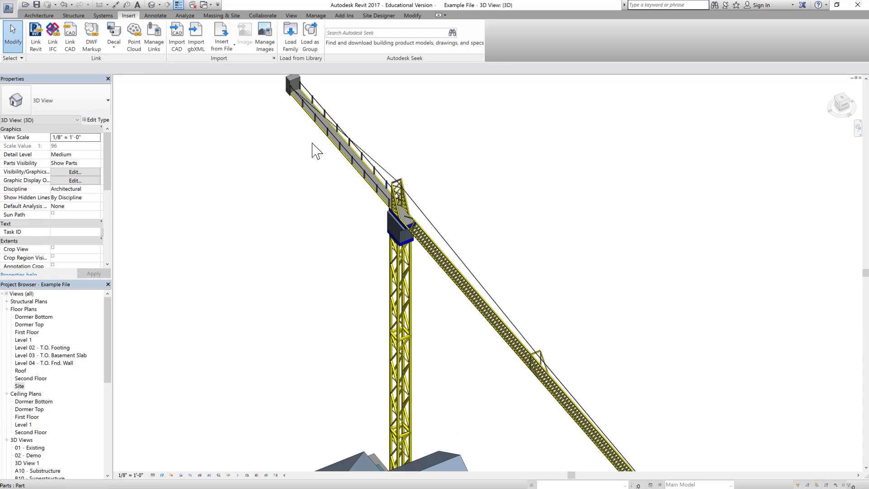
scroll(430, 271, "down", 5)
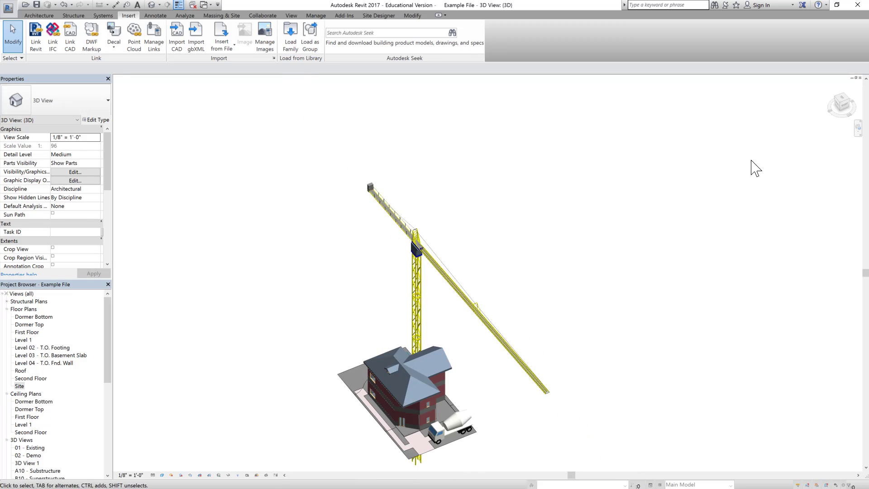
left_click(837, 110)
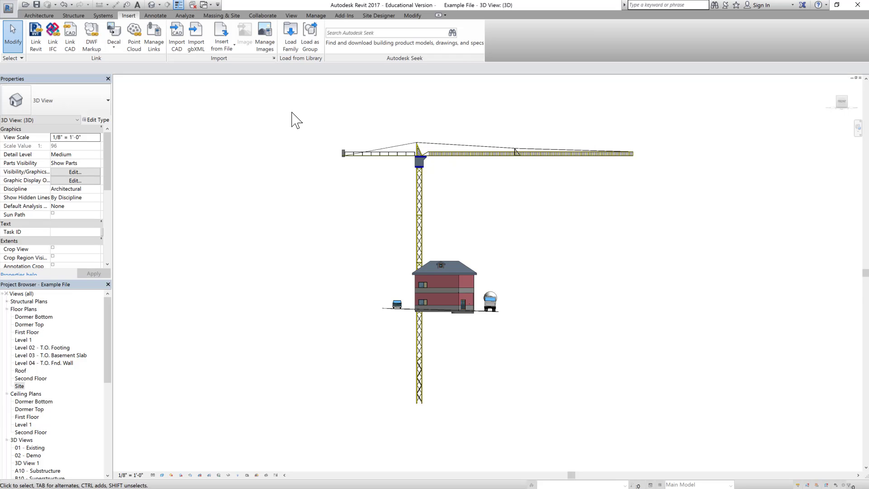
left_click_drag(291, 105, 643, 182)
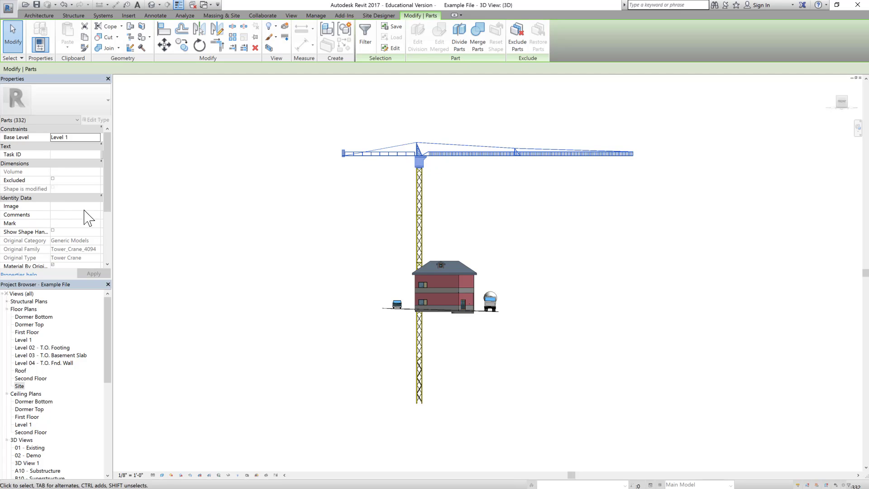
left_click(68, 154)
type("501")
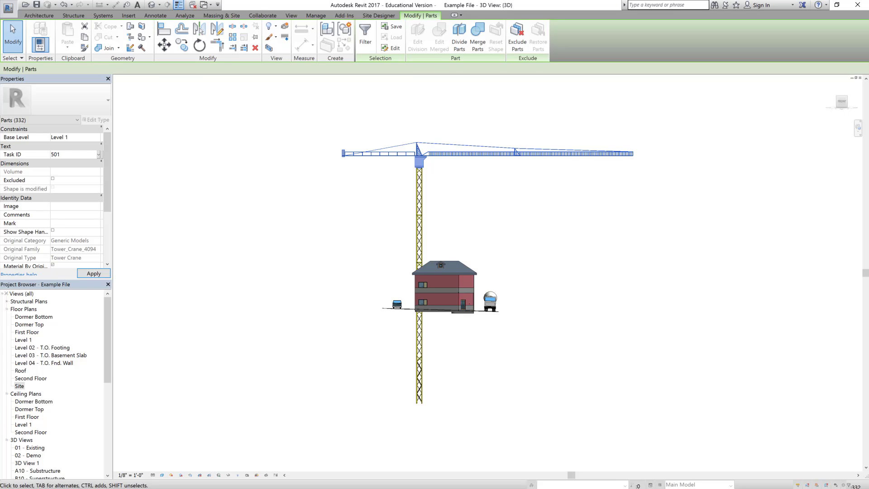
left_click(719, 186)
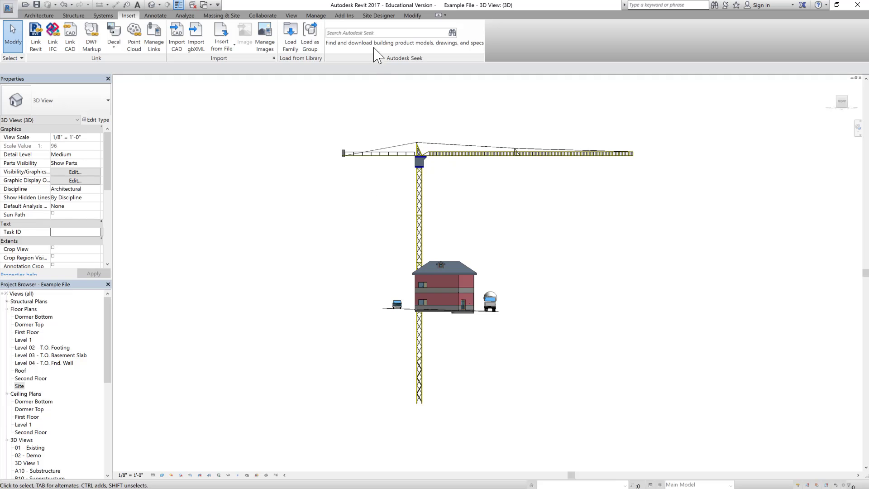
Step: Export the model as the Navisworks cache Example File to the Navisworks folder, keeping the Revit export settings and replacing the existing file
left_click(344, 15)
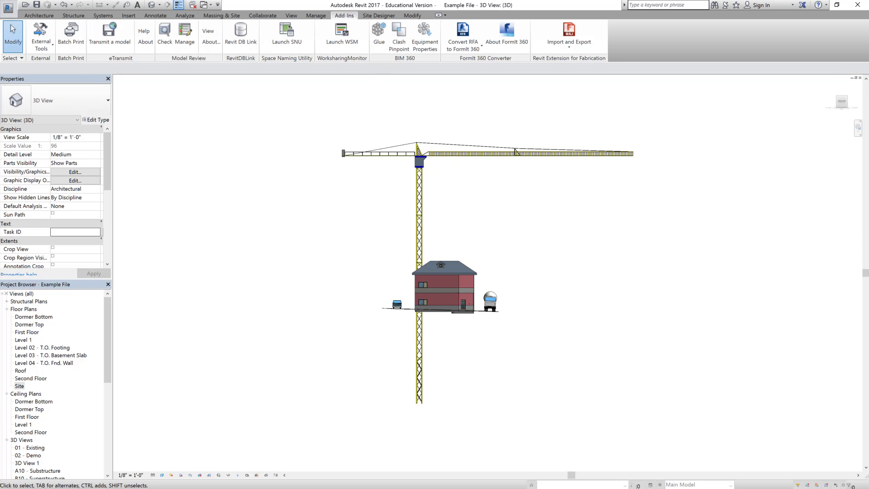
left_click(40, 45)
left_click(47, 59)
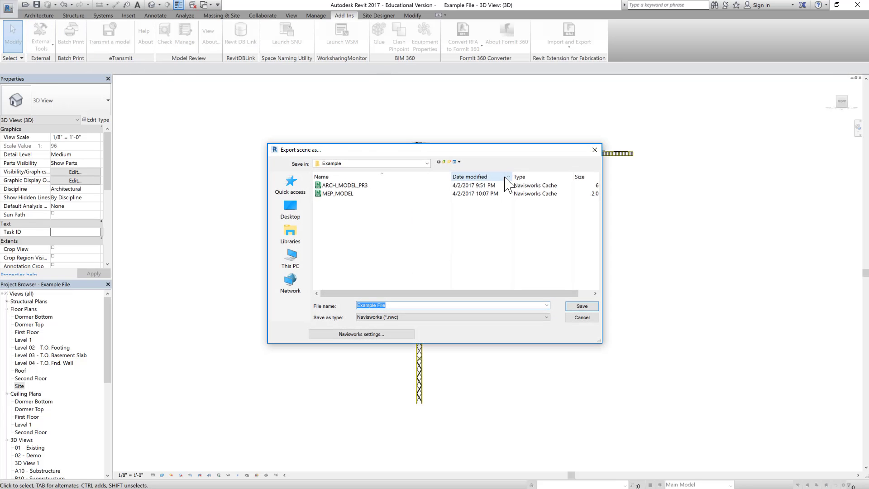
left_click(410, 337)
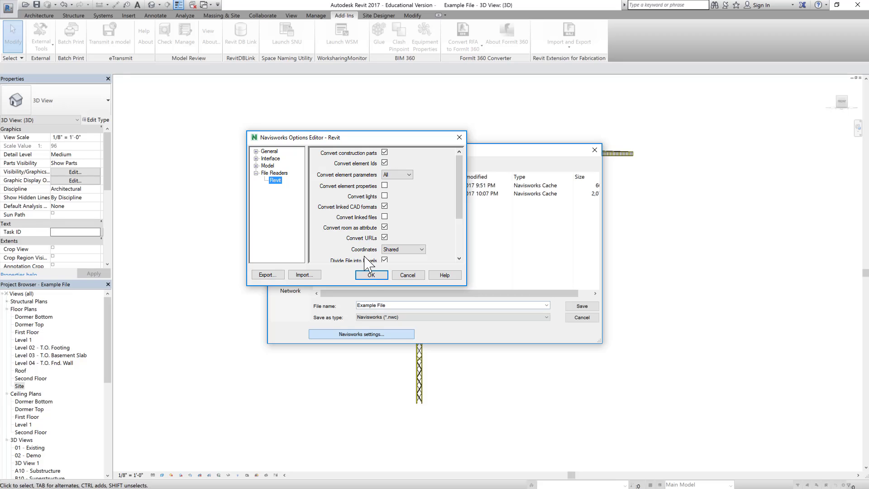
left_click(370, 275)
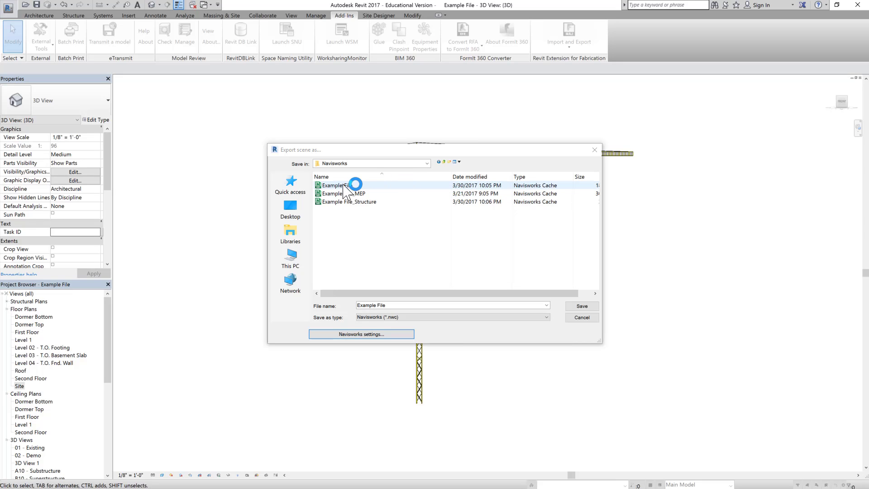
left_click(588, 306)
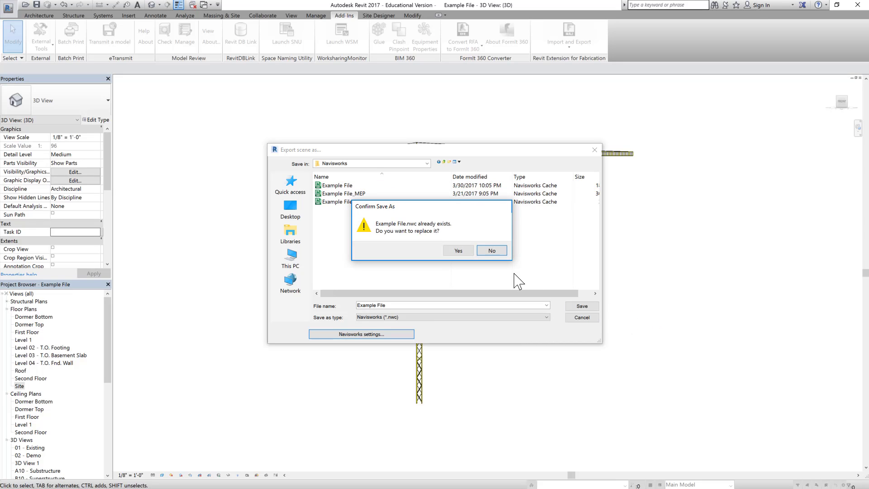
left_click(456, 252)
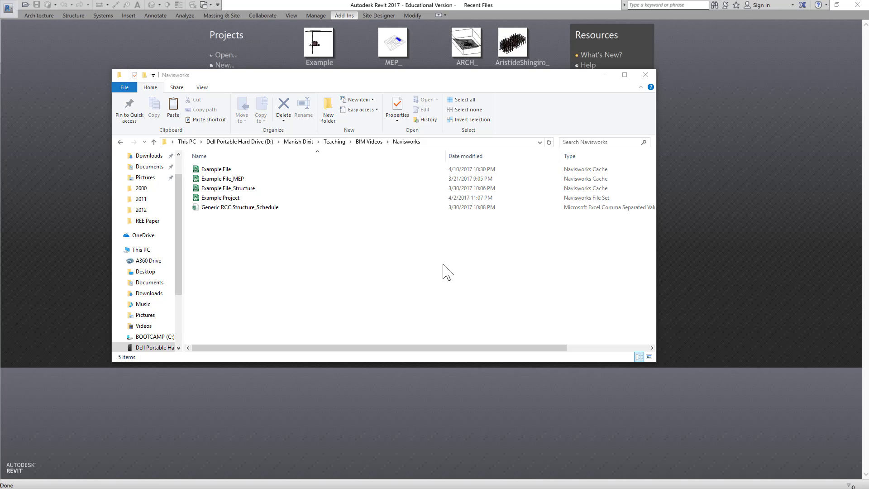
Step: Switch to Navisworks by opening the Example Project file set, and look over the building, trucks and tower crane
double_click(226, 198)
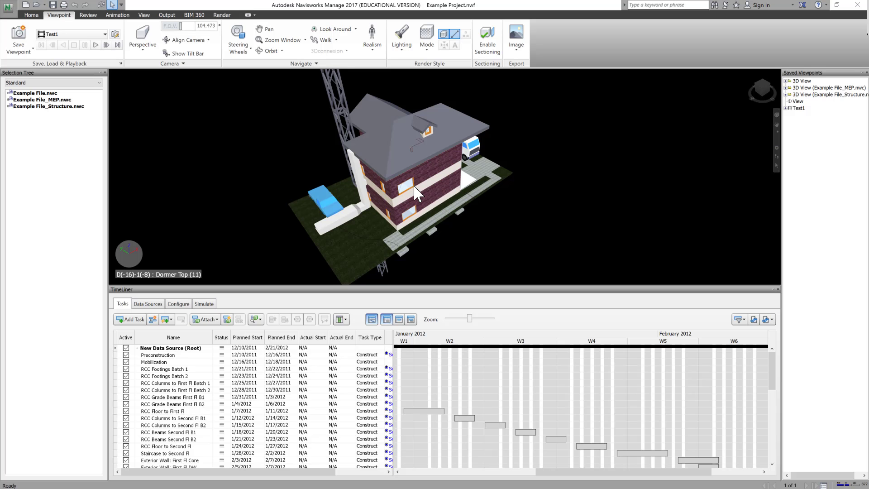
scroll(438, 208, "down", 10)
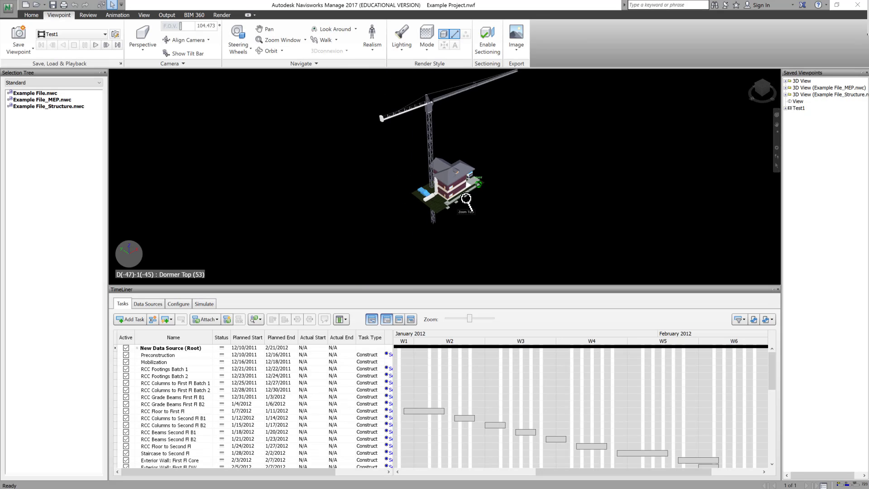
scroll(478, 96, "up", 4)
scroll(426, 242, "up", 4)
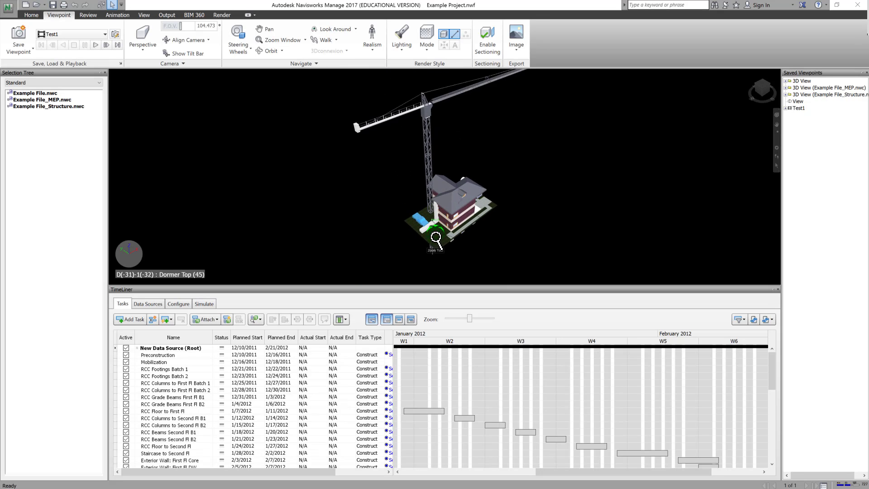
scroll(426, 242, "up", 3)
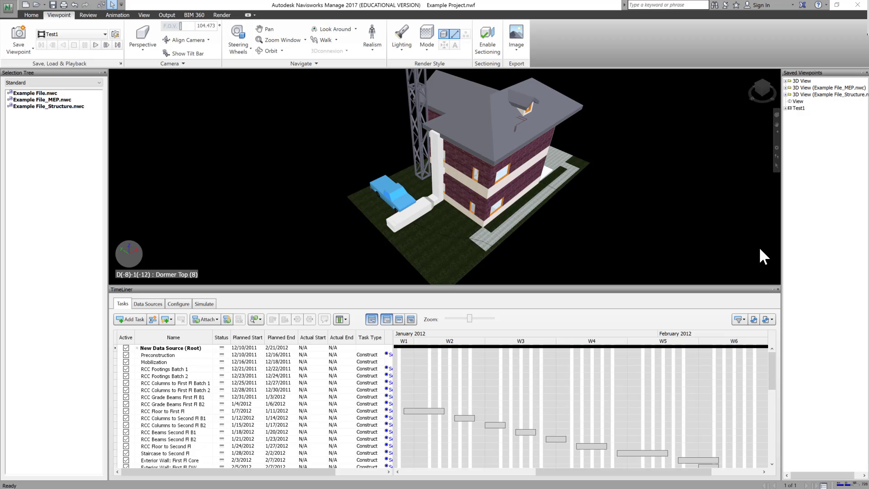
Step: Close the TimeLiner window and frame the entire tower crane together with the building
left_click(778, 289)
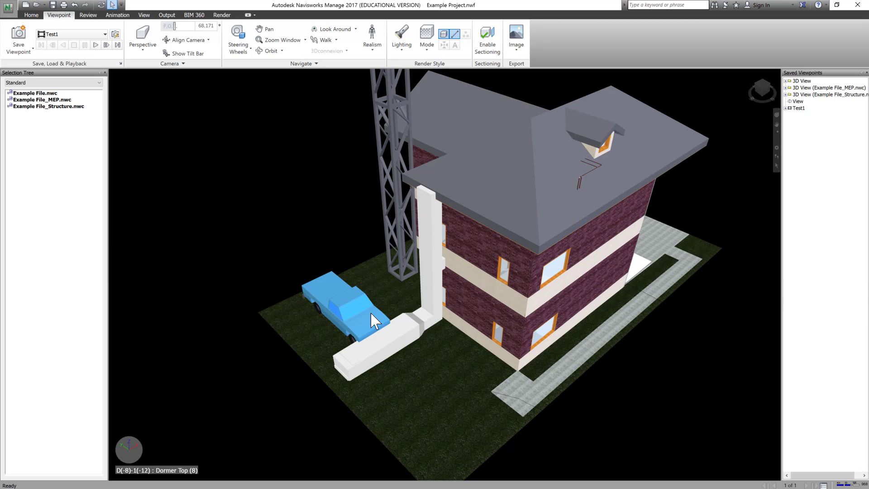
scroll(194, 380, "down", 6)
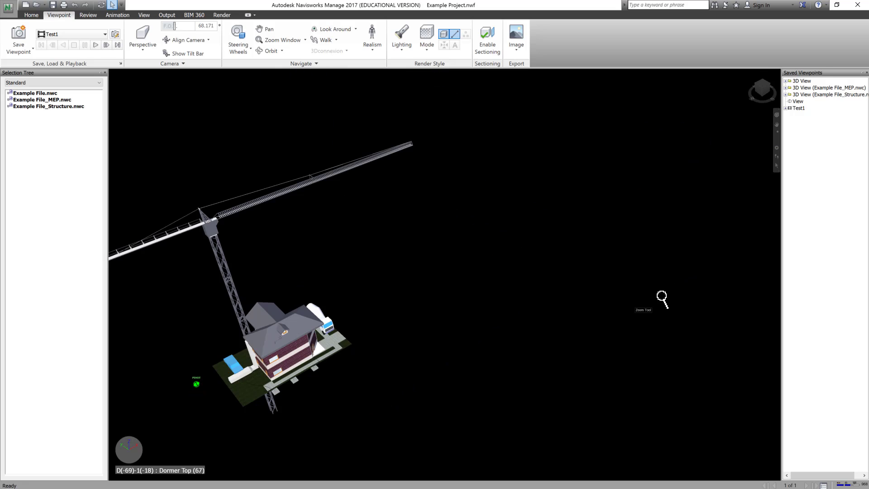
scroll(661, 296, "down", 2)
scroll(388, 351, "up", 1)
scroll(332, 234, "up", 2)
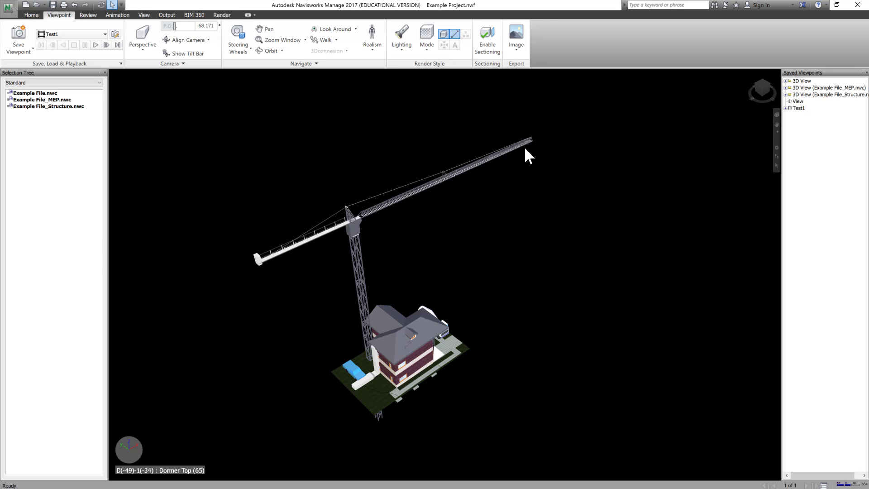
scroll(361, 391, "up", 2)
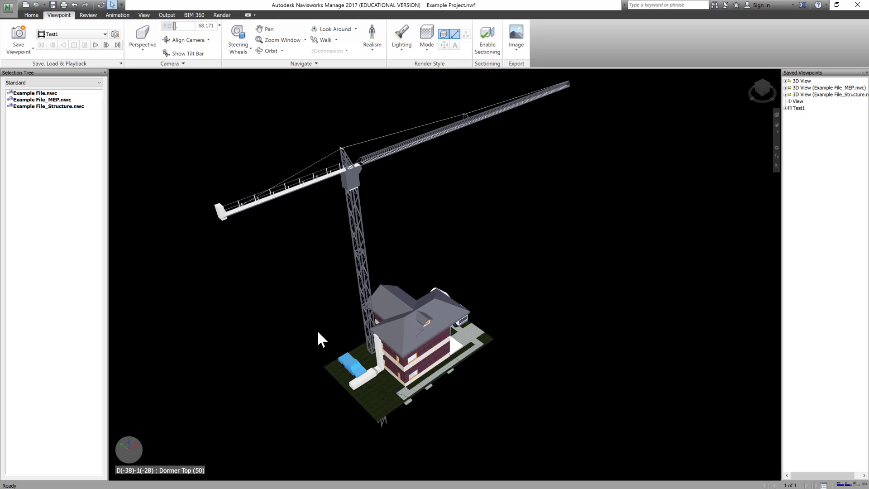
Step: Open the Animator window and keep the whole crane framed in the reduced scene view
left_click(118, 15)
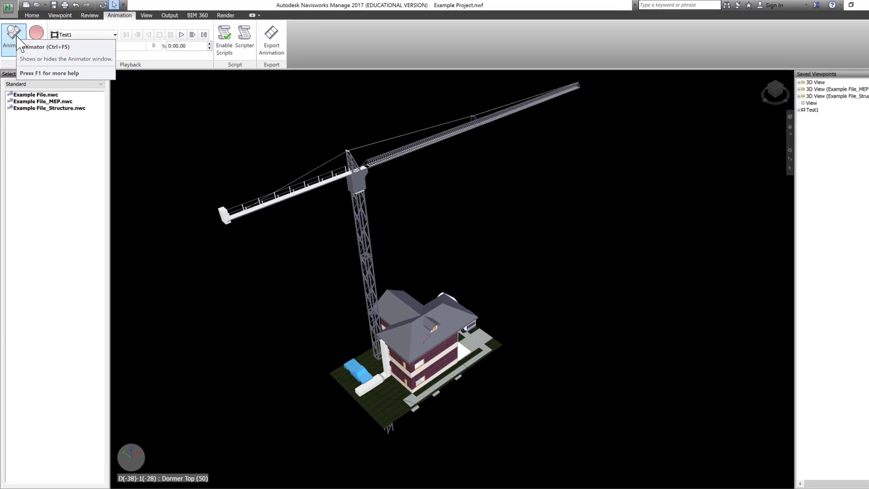
left_click(25, 59)
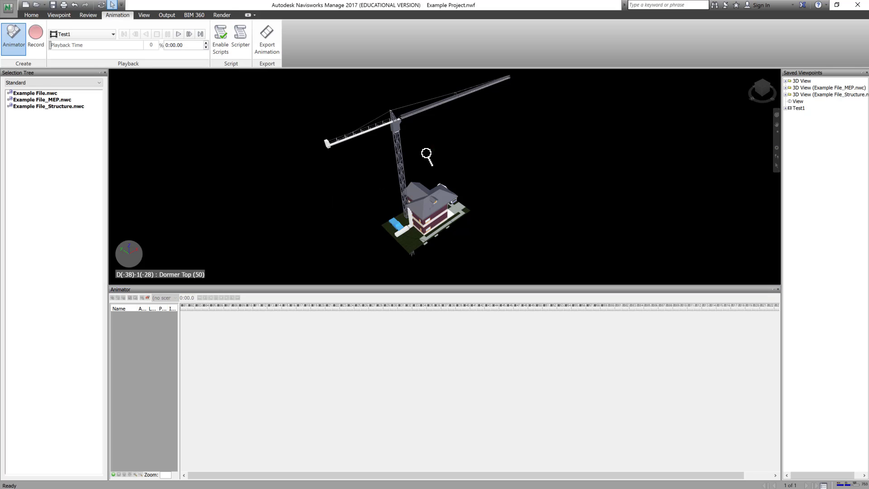
left_click_drag(426, 154, 428, 131)
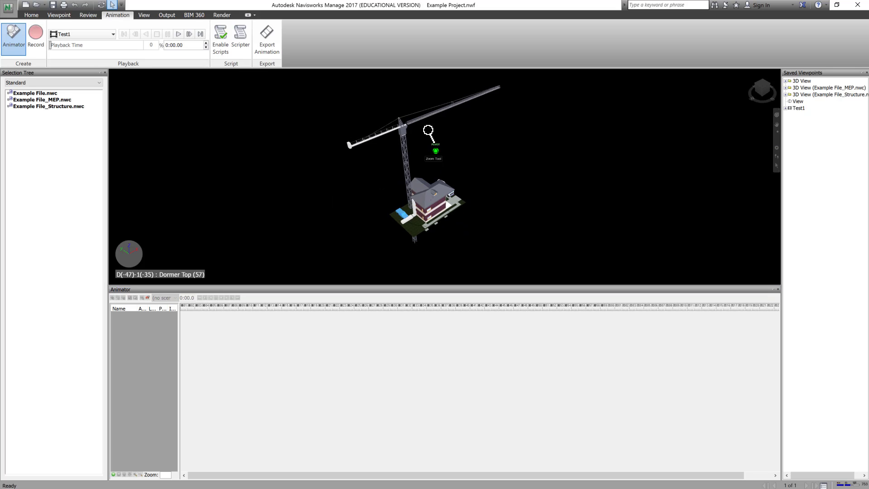
Step: Auto-hide the Selection Tree and close the Saved Viewpoints window to enlarge the scene area
left_click(101, 72)
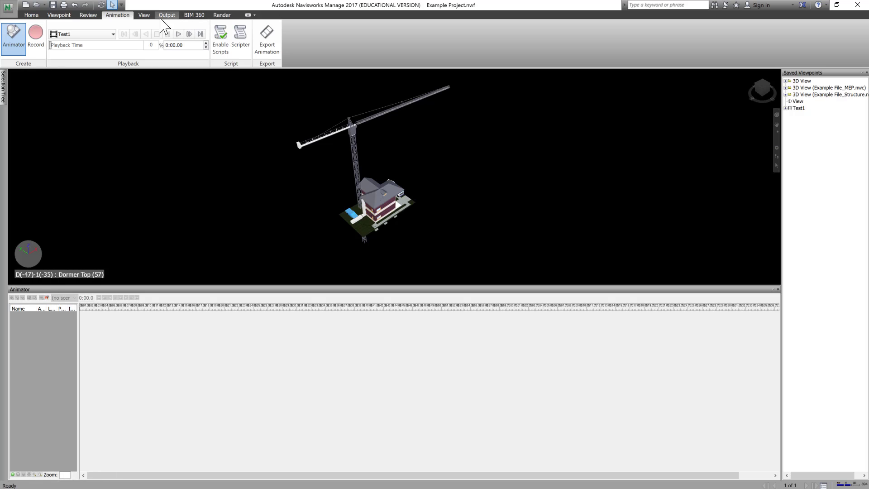
left_click(144, 15)
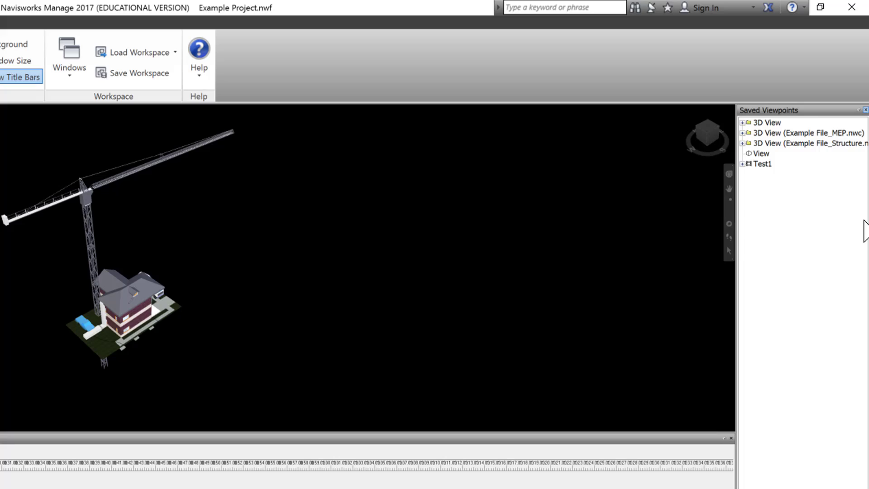
left_click(865, 73)
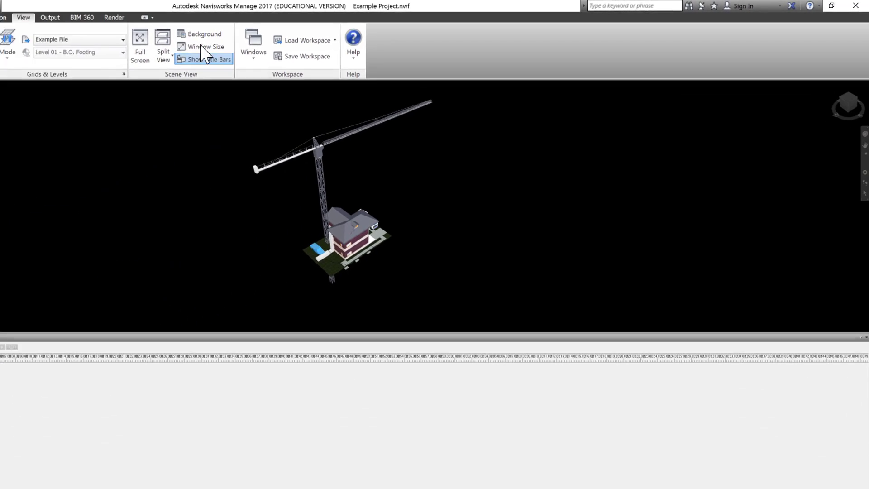
Step: Open the Sets window alongside the scene view
left_click(201, 54)
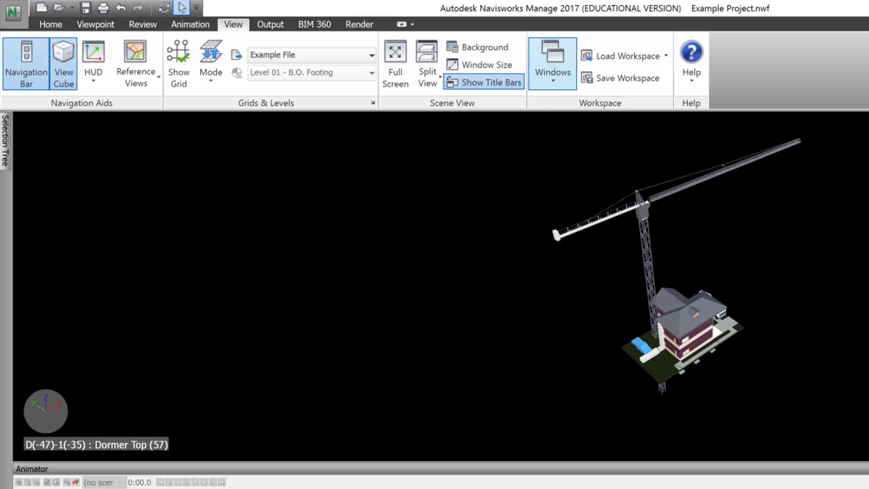
left_click(341, 43)
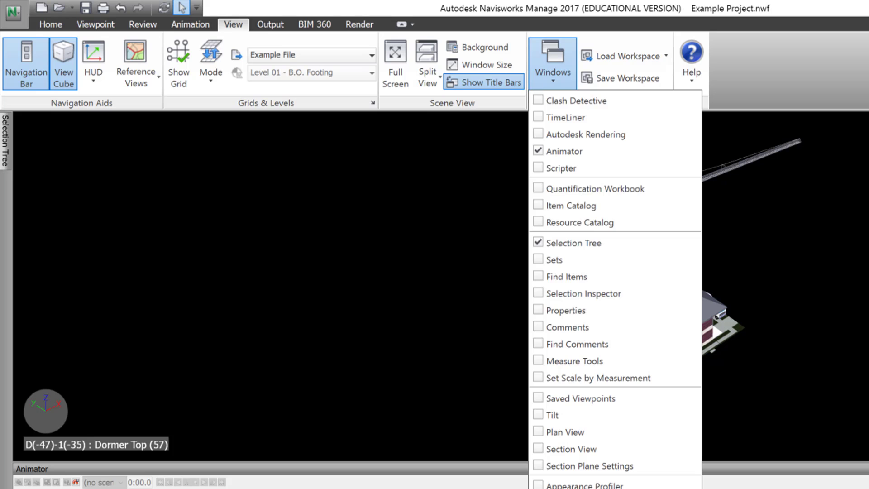
left_click(554, 259)
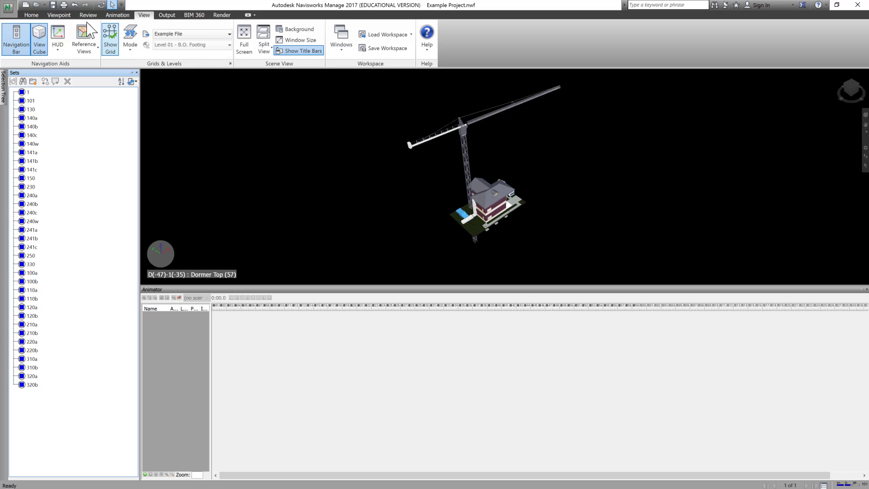
Step: Open Find Items and limit the search to Example File.nwc
left_click(33, 15)
left_click(247, 30)
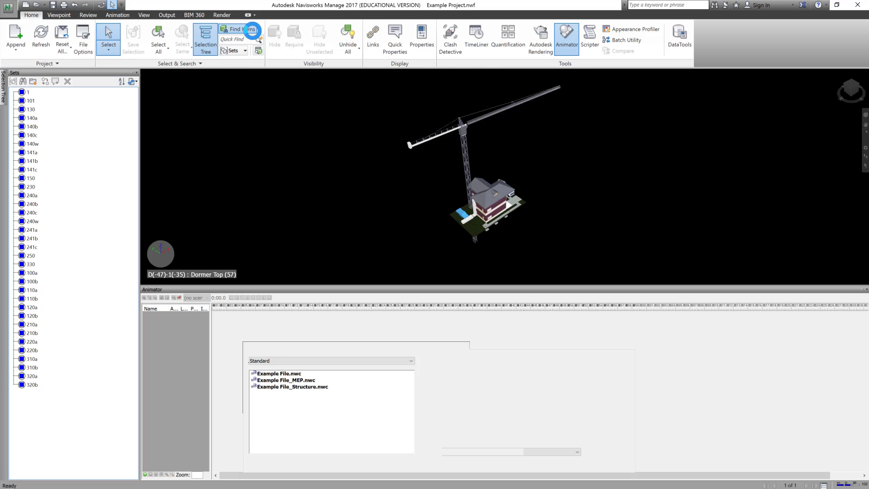
left_click_drag(434, 348, 307, 216)
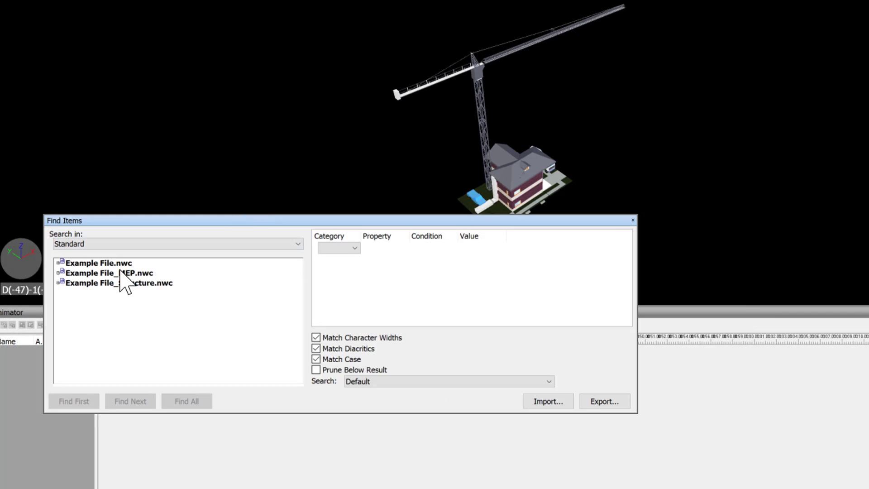
left_click(119, 265)
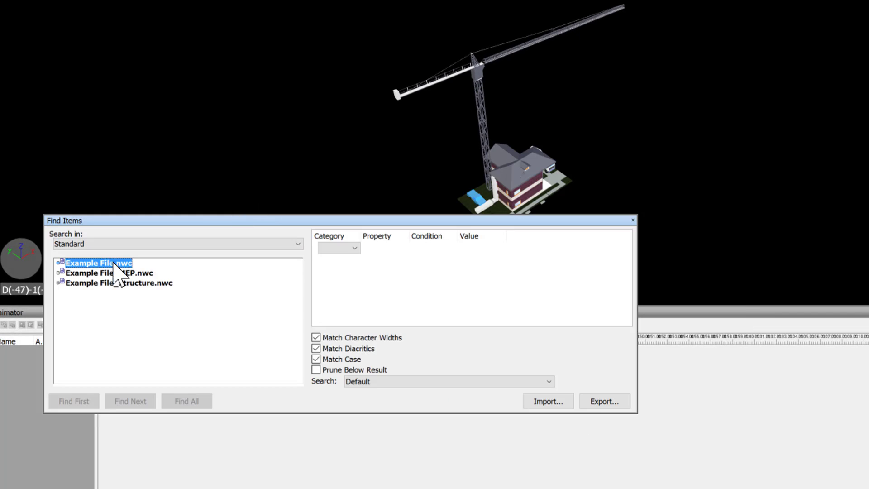
Step: Find all items whose Element Task ID equals 501
left_click(354, 248)
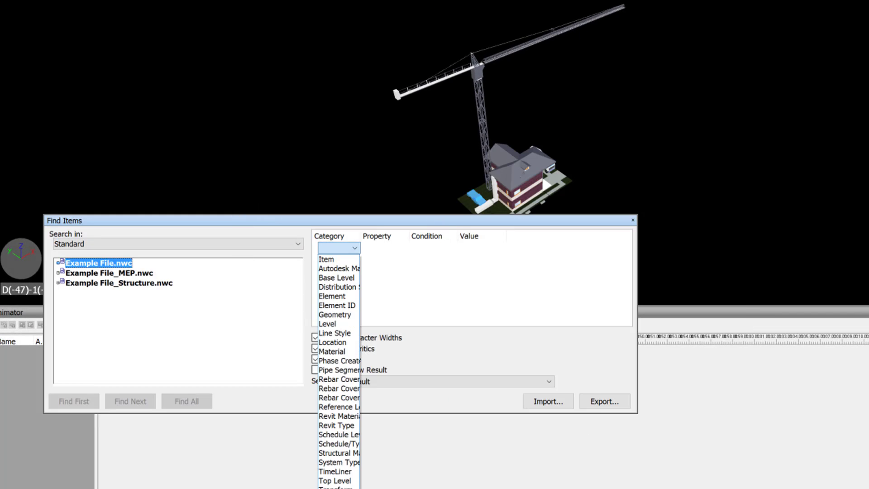
left_click(335, 296)
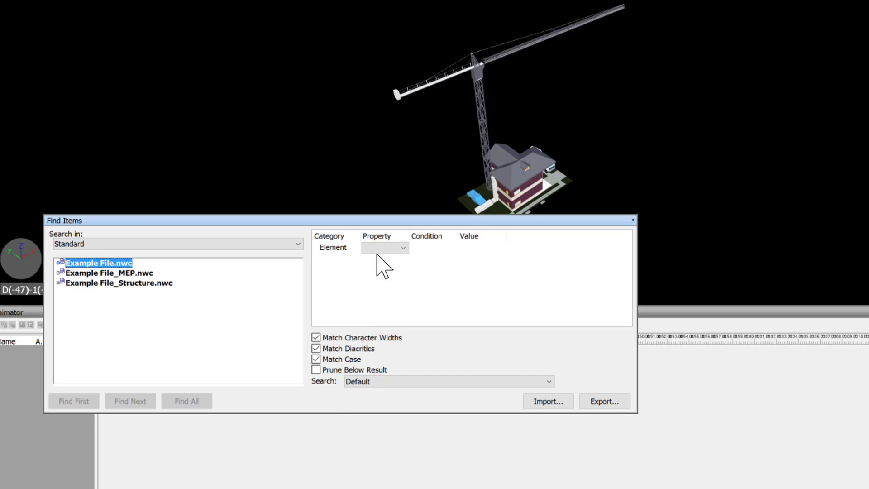
left_click(385, 247)
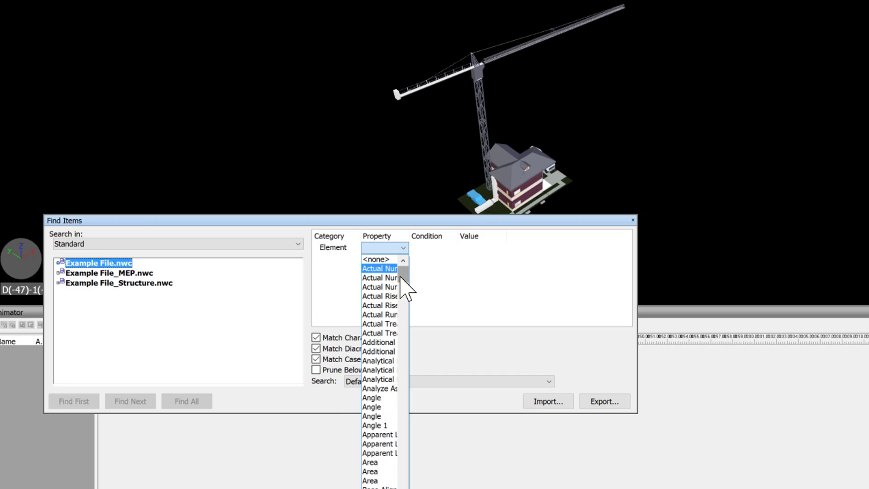
left_click(381, 323)
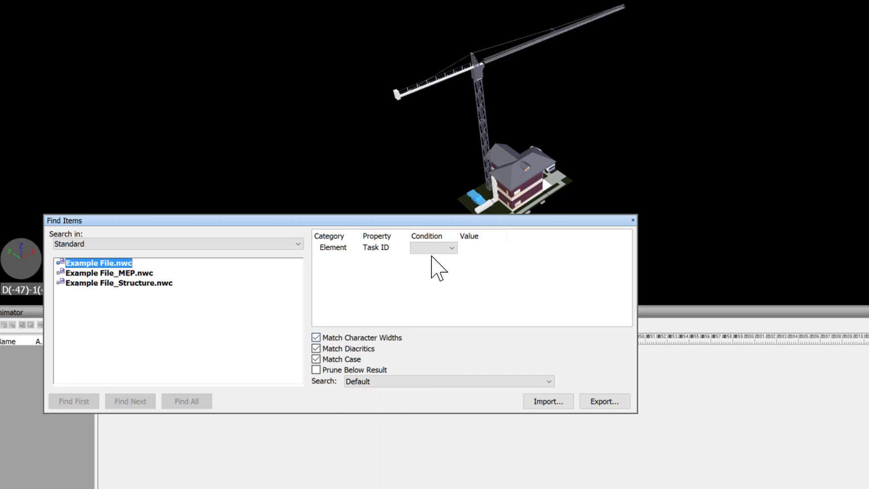
left_click(431, 251)
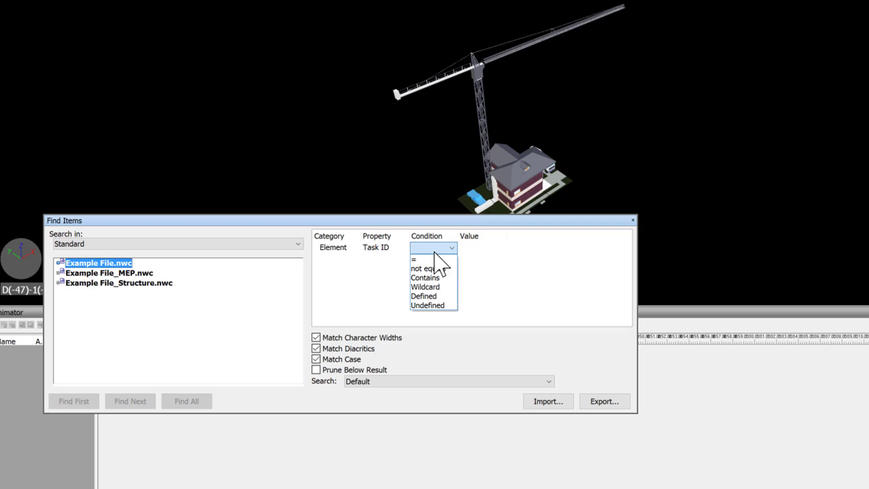
left_click(424, 259)
left_click(500, 248)
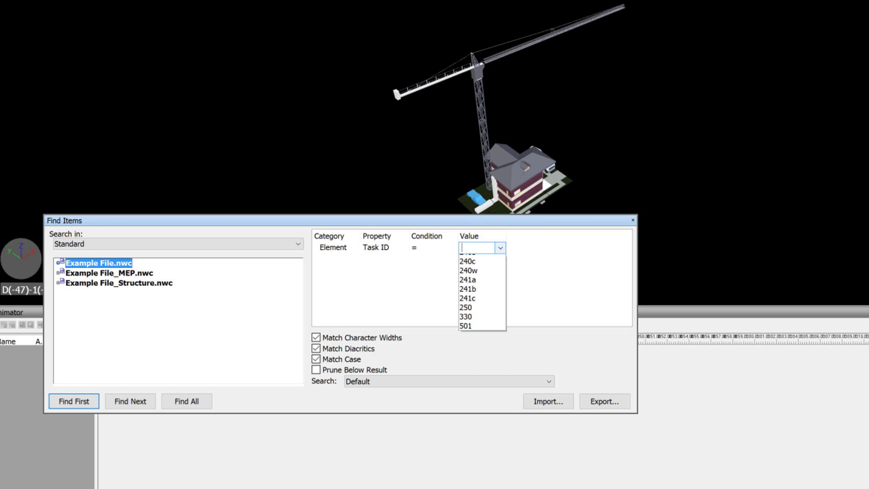
left_click(500, 452)
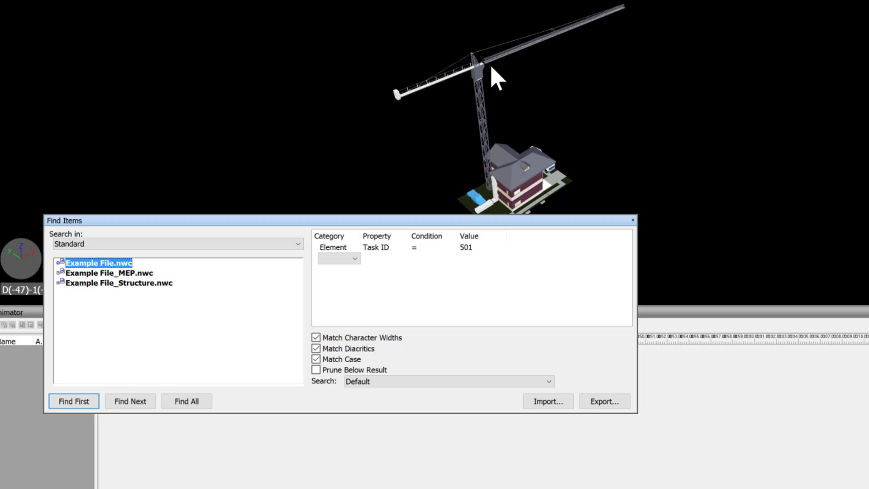
left_click(185, 402)
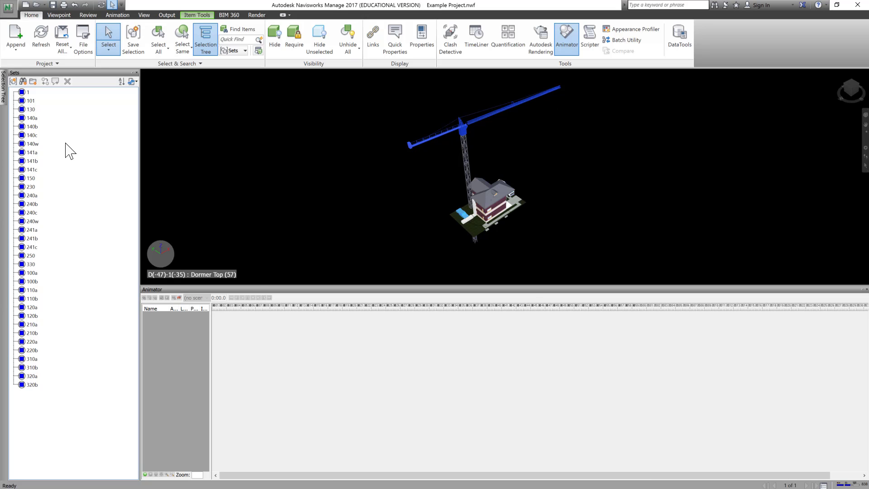
Step: Save the found crane parts as a selection set named 501
right_click(61, 406)
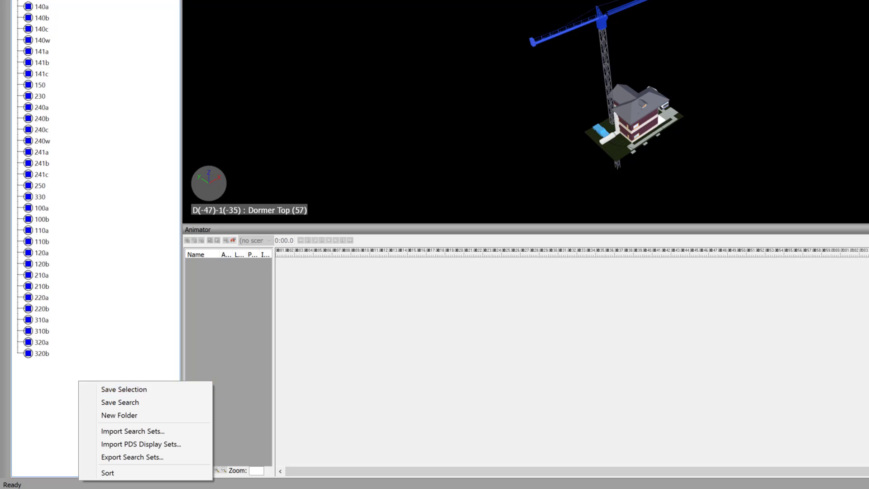
left_click(123, 389)
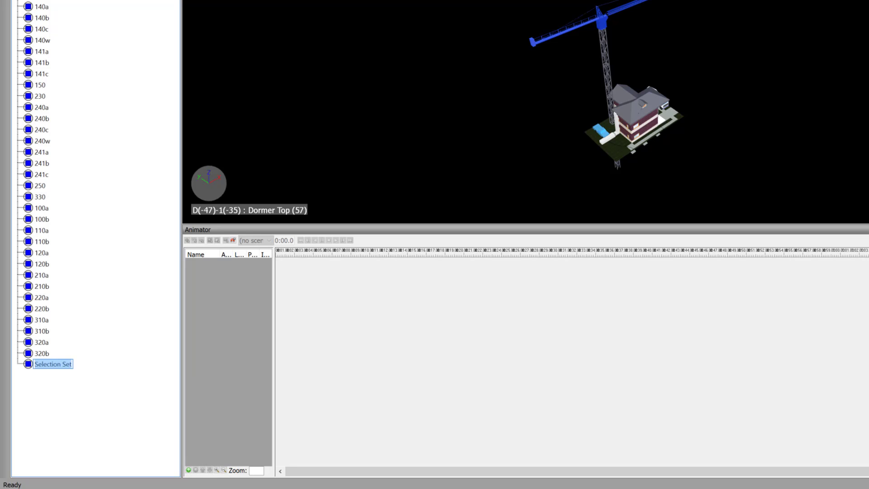
type("%")
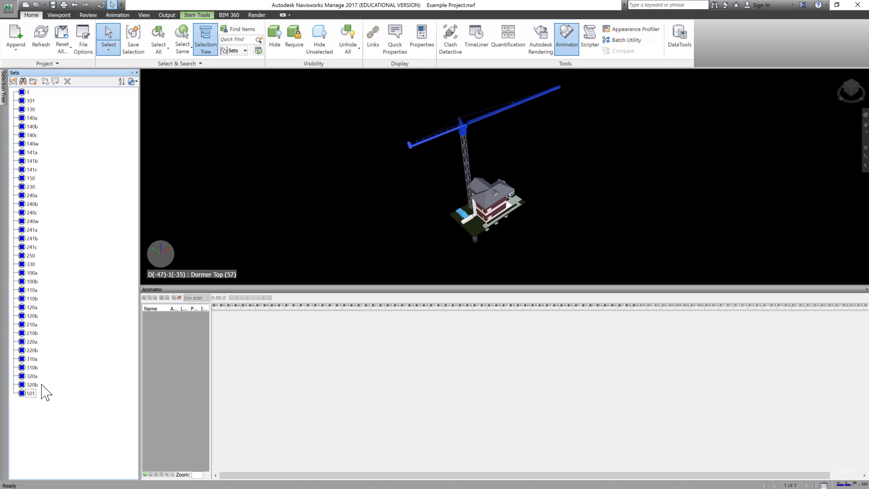
Step: Check which crane parts the 501 set contains by selecting it, and clear the selection
key("Up")
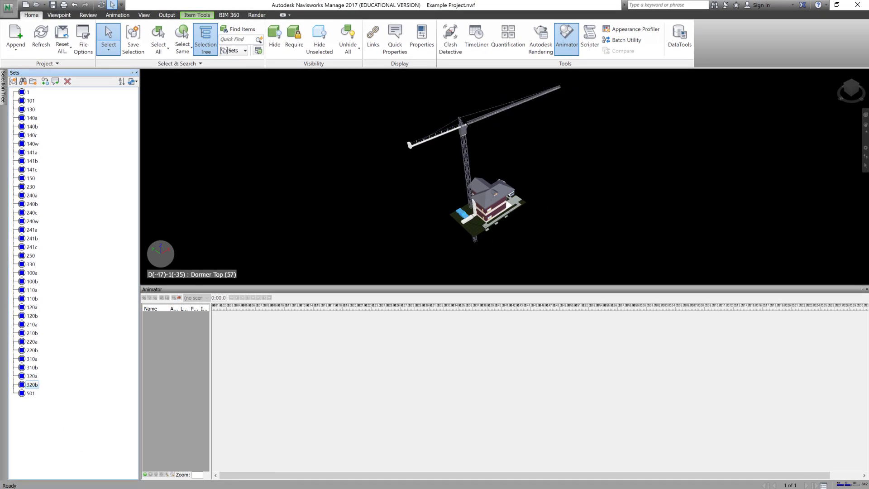
left_click(30, 393)
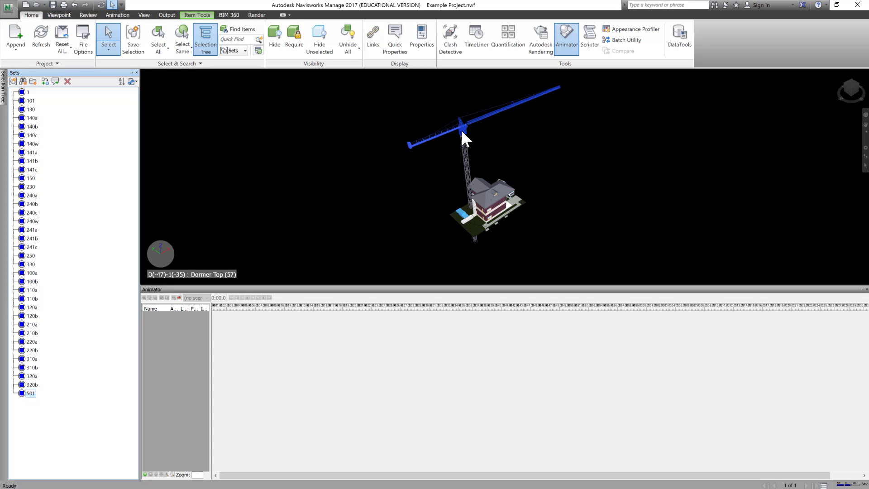
left_click(155, 339)
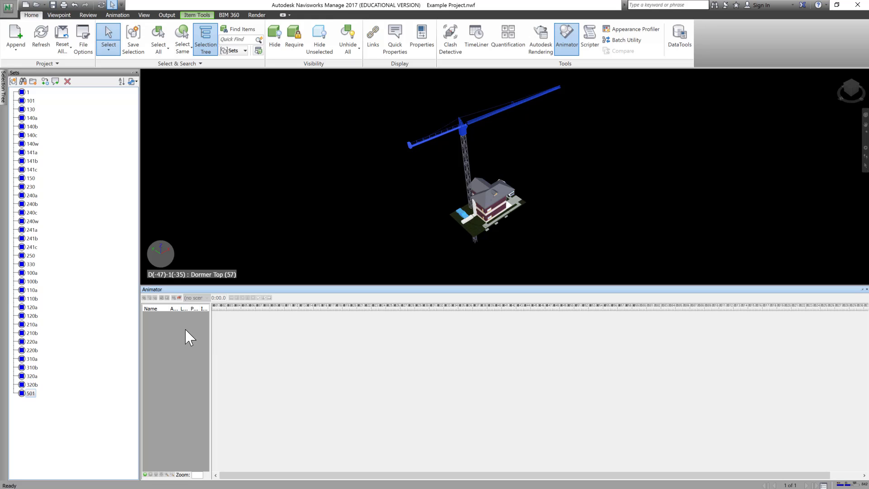
left_click(49, 400)
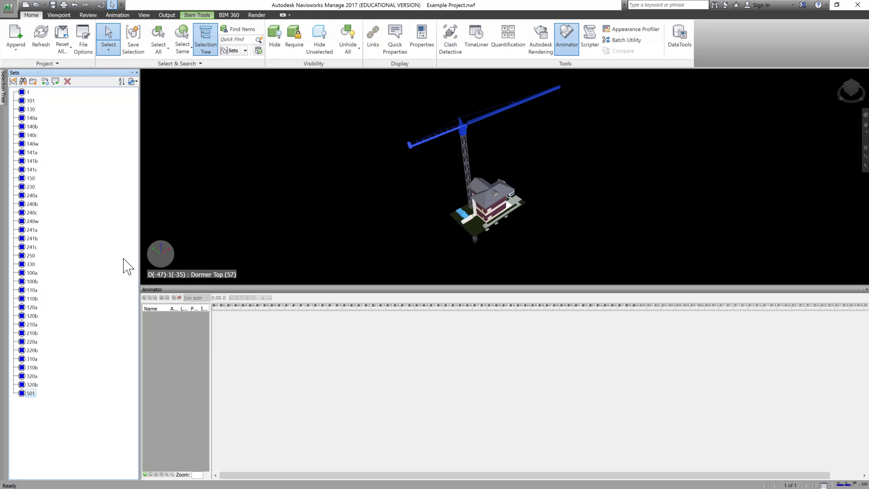
key("Escape")
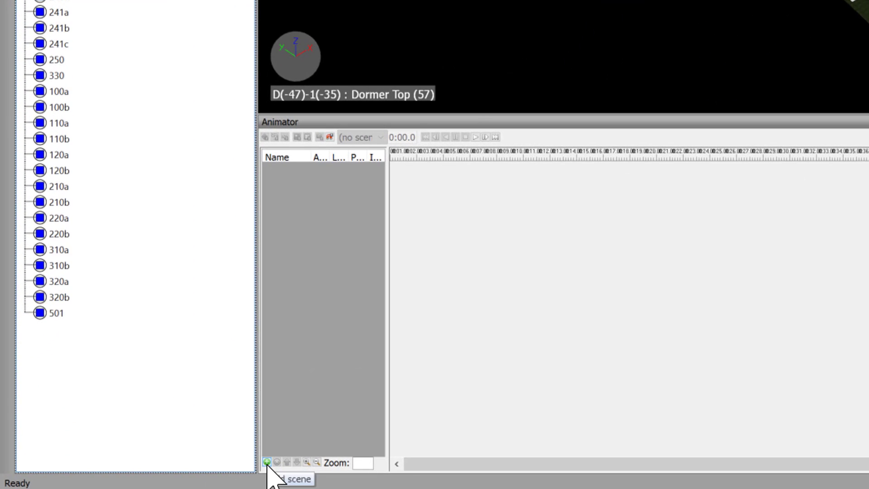
Step: Add a scene to the Animator and name it Tower Crane
left_click(267, 462)
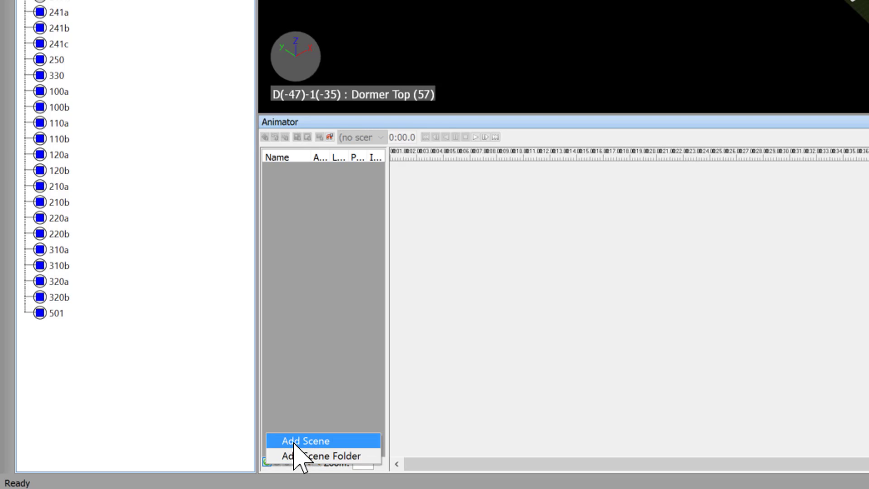
left_click(299, 440)
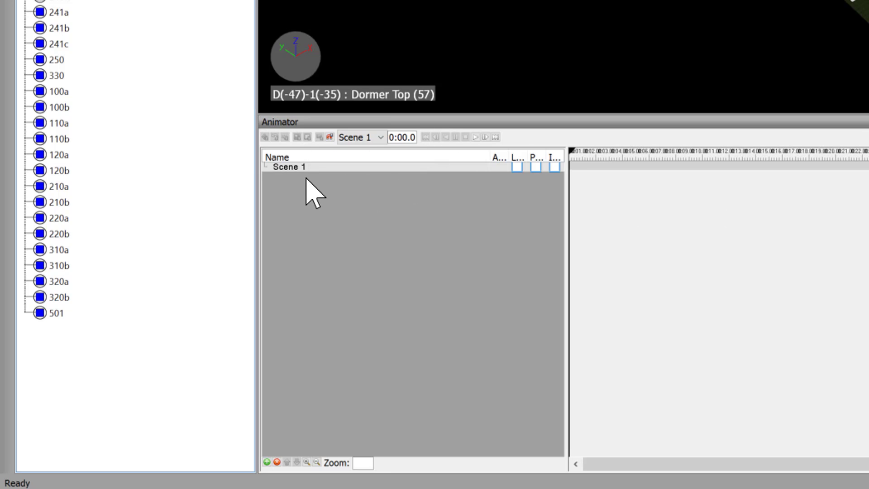
right_click(296, 167)
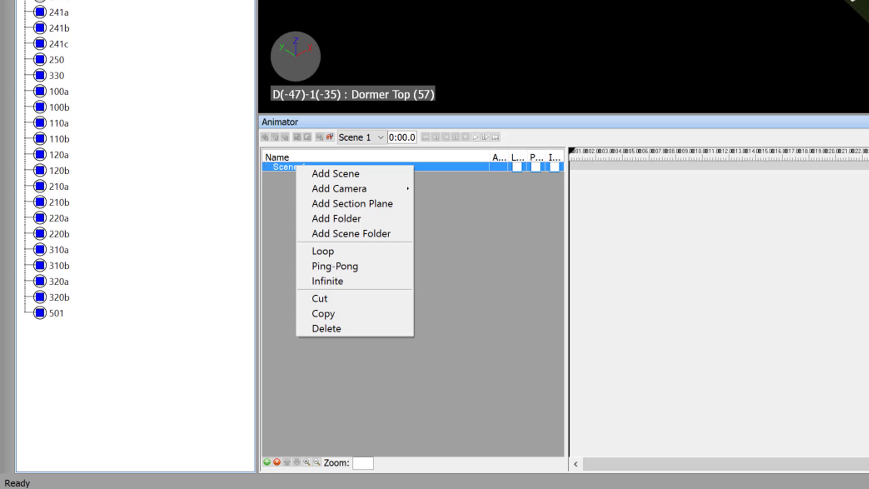
left_click(294, 167)
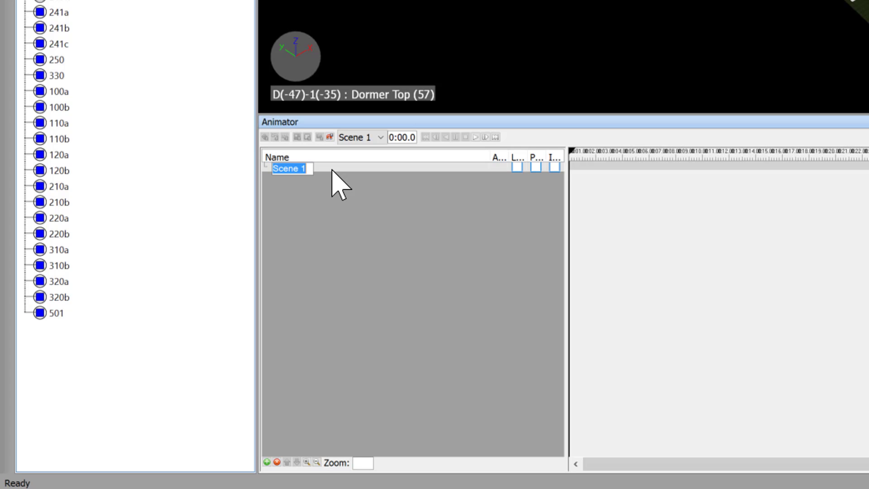
type("T")
type("ower Crane")
key("Return")
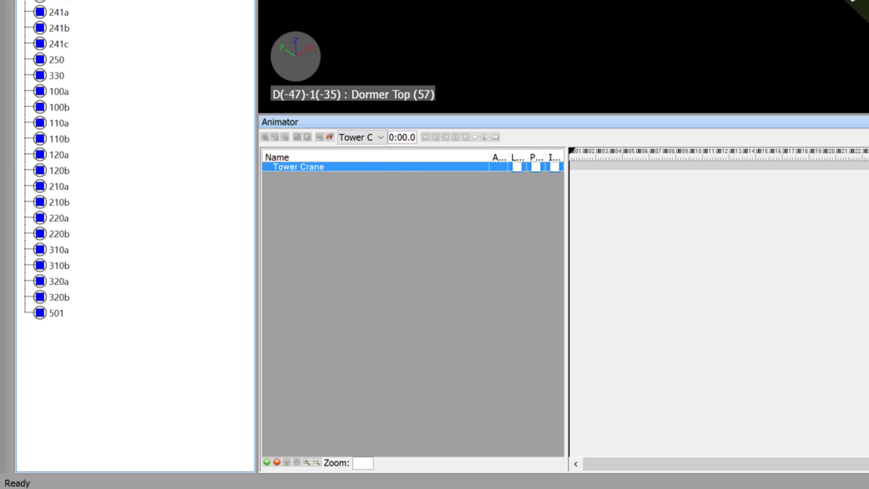
Step: Add an animation set from the 501 selection to the Tower Crane scene and name it Rotation Tower Crane
left_click(55, 313)
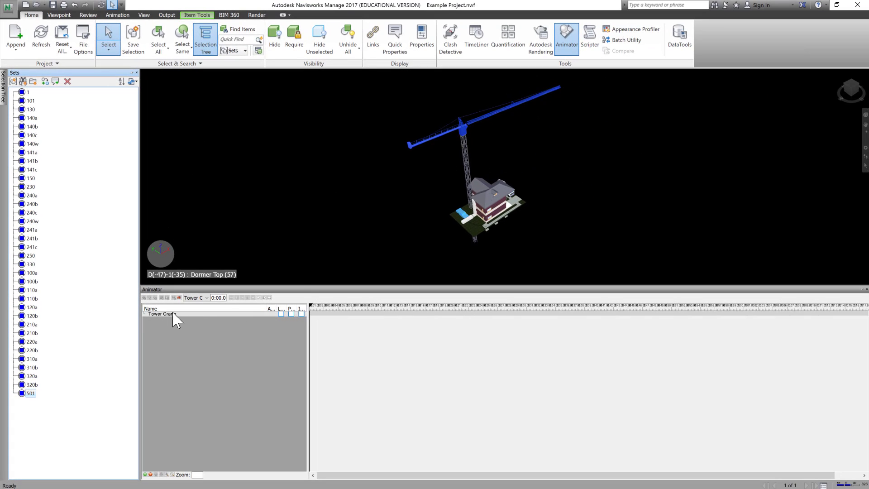
right_click(175, 314)
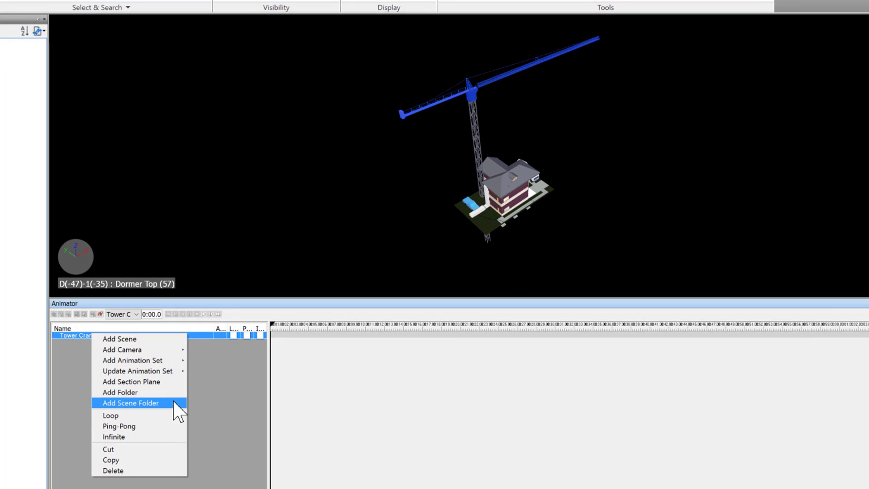
mouse_move(138, 369)
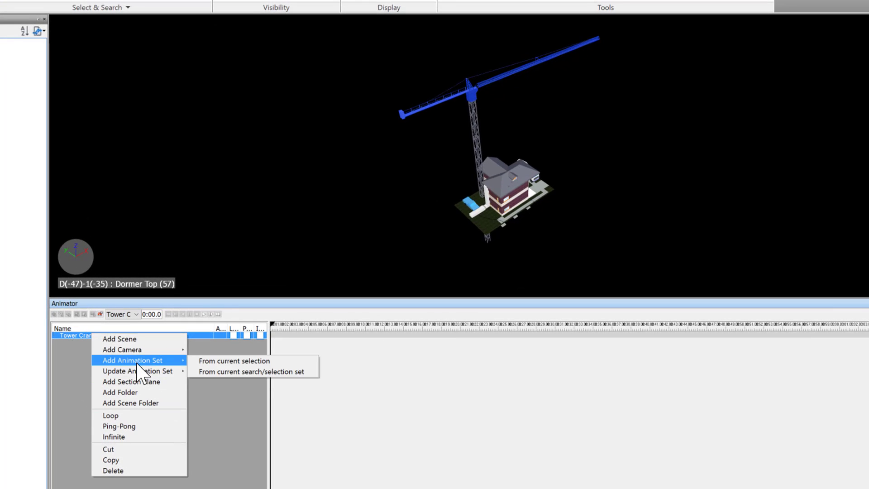
left_click(247, 362)
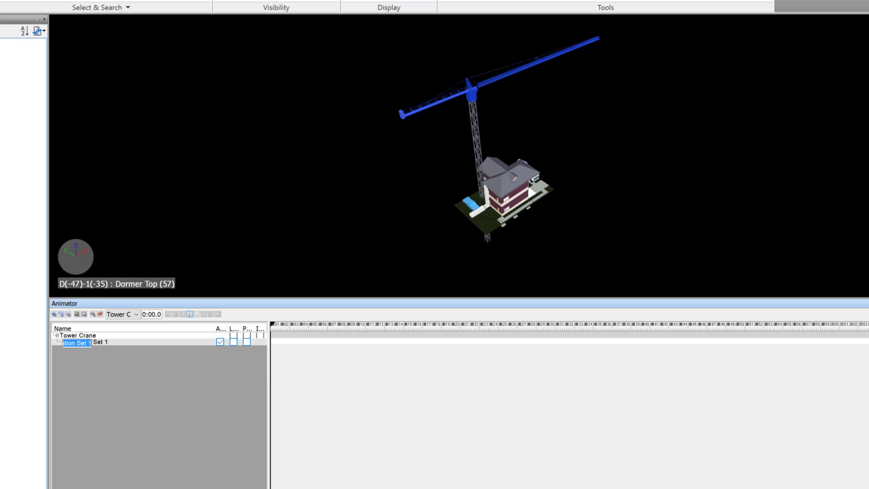
type("R")
type("ane")
key("Return")
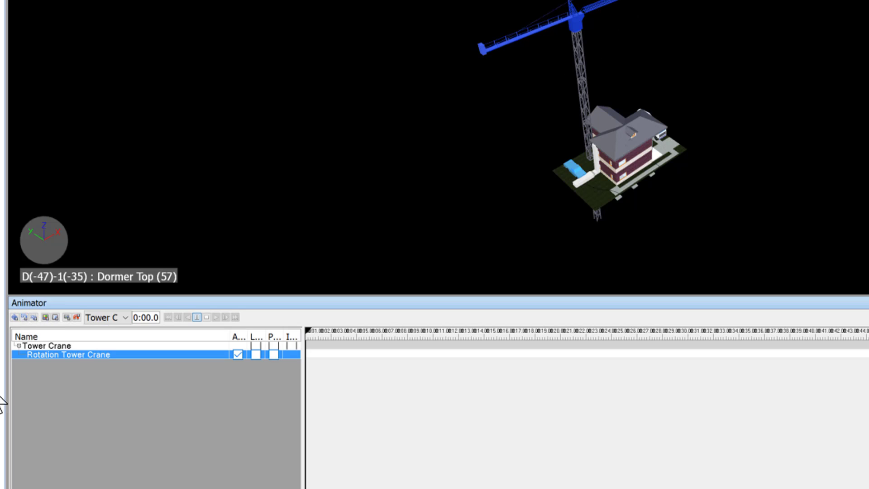
Step: Start rotating the Rotation Tower Crane animation set and, in top view, move its rotation centre along the jib to cX about 14.5 m
left_click(24, 318)
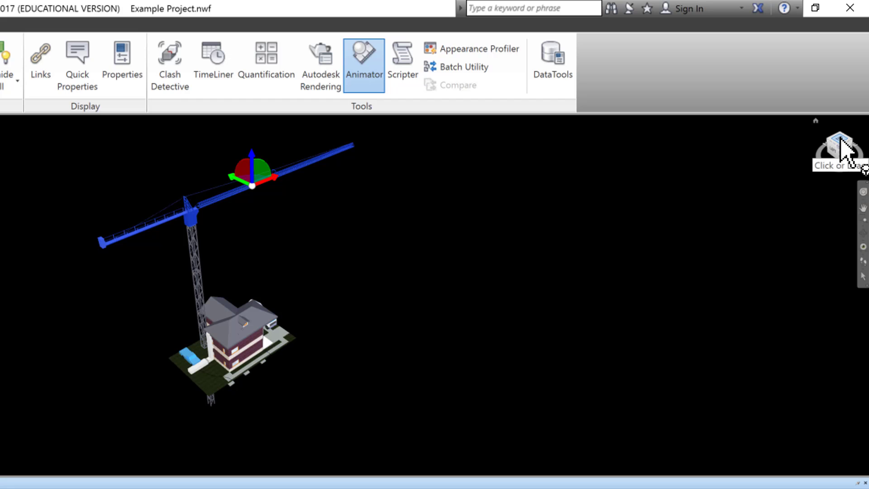
left_click(839, 140)
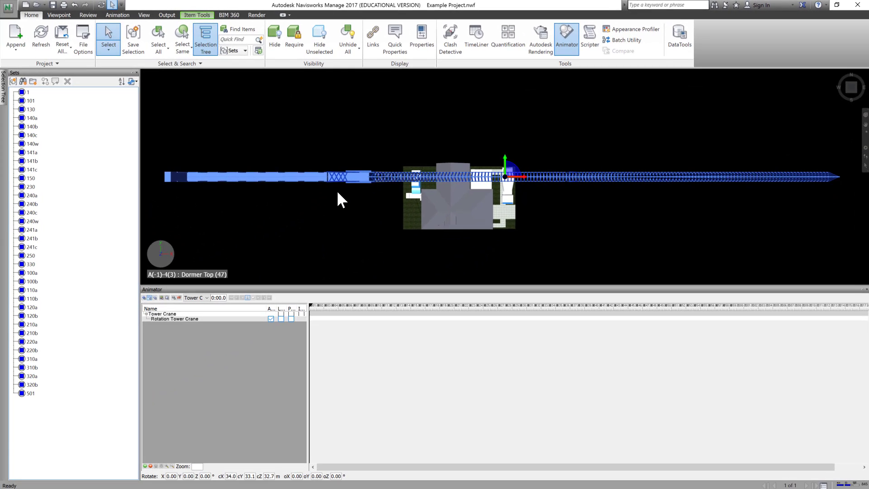
scroll(356, 153, "up", 1)
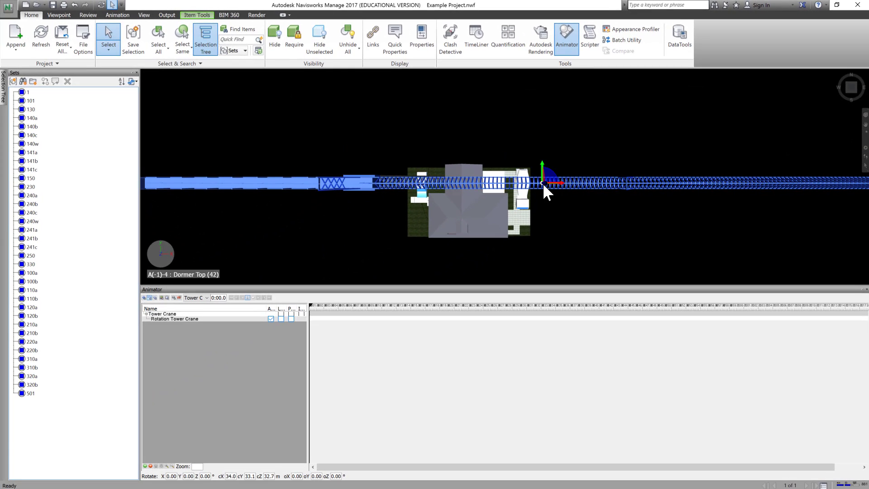
scroll(542, 183, "up", 2)
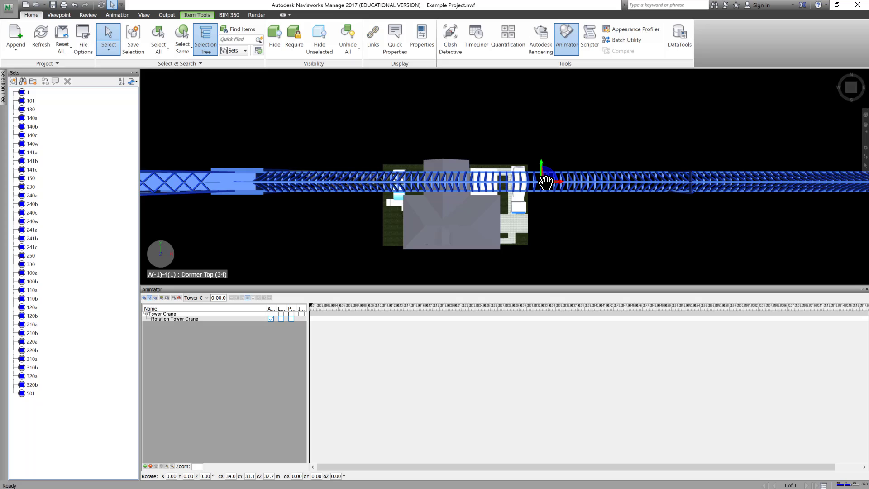
mouse_move(545, 182)
left_mouse_down()
mouse_move(516, 184)
mouse_move(534, 181)
left_mouse_up()
scroll(524, 193, "up", 1)
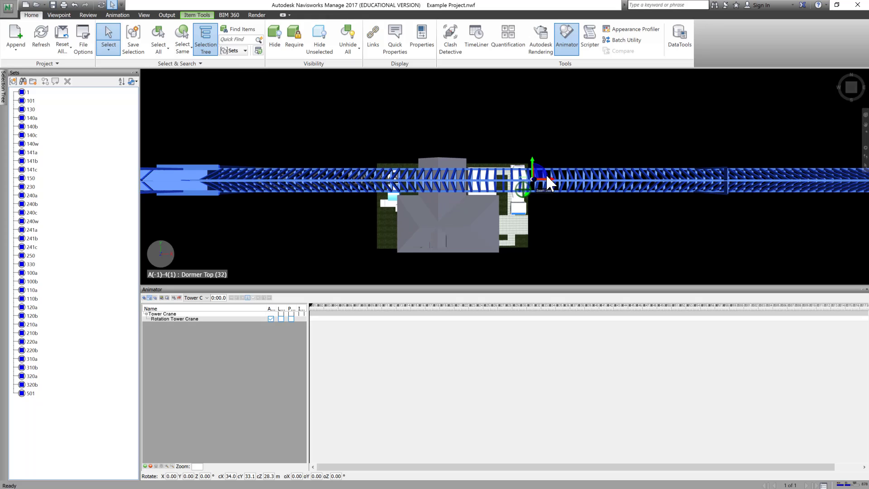
left_click_drag(534, 180, 232, 199)
scroll(385, 213, "down", 1)
scroll(385, 209, "down", 1)
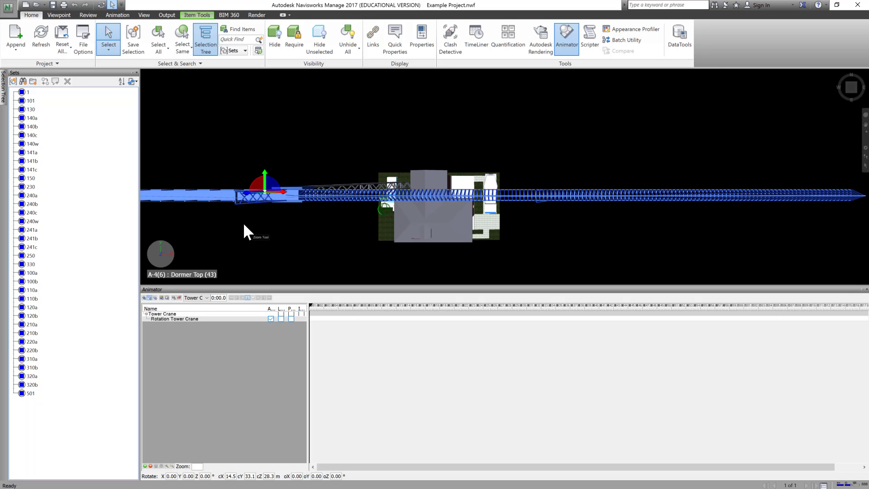
scroll(244, 224, "up", 3)
scroll(409, 211, "down", 2)
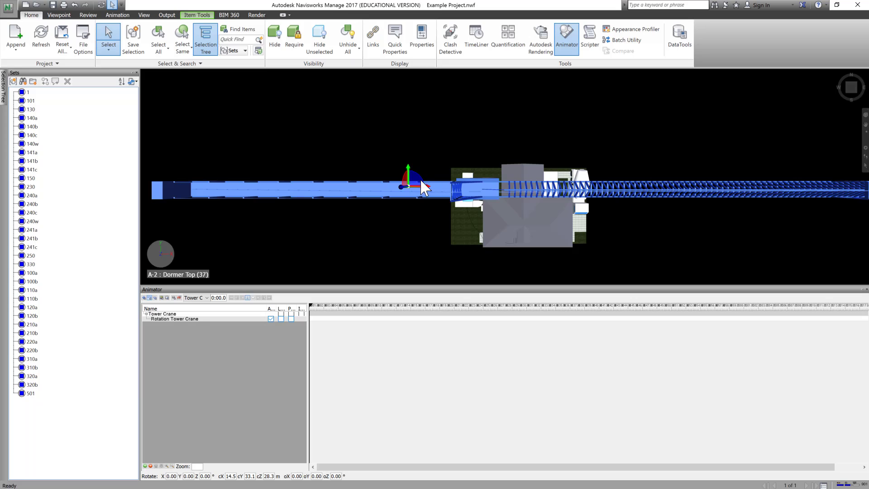
scroll(755, 146, "down", 1)
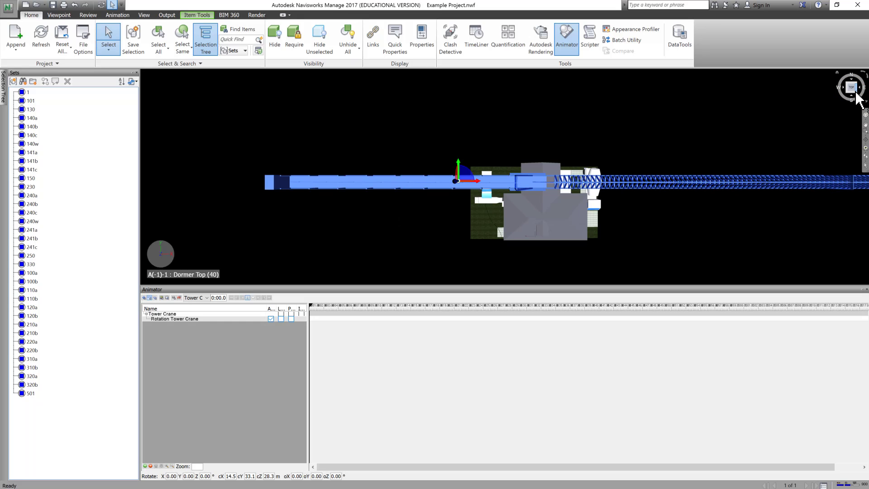
Step: In front view, align the rotation centre horizontally with the crane's mast at cX about 19.1 m
left_click(859, 99)
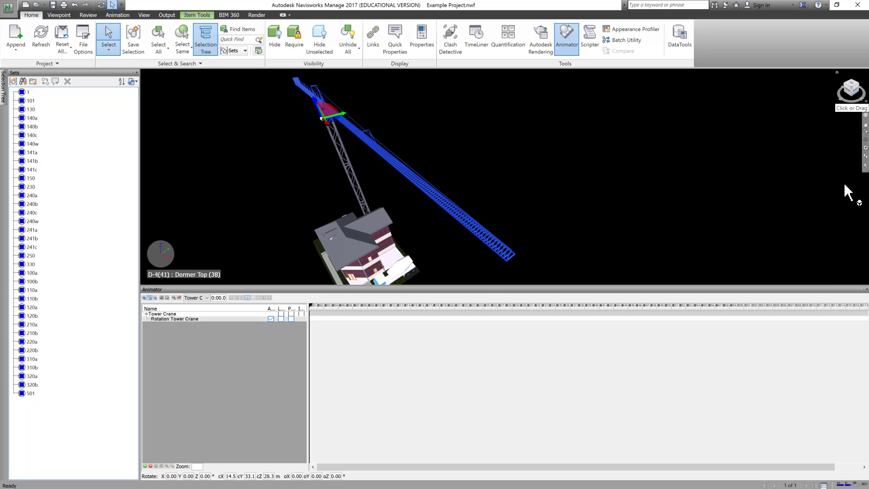
left_click(852, 98)
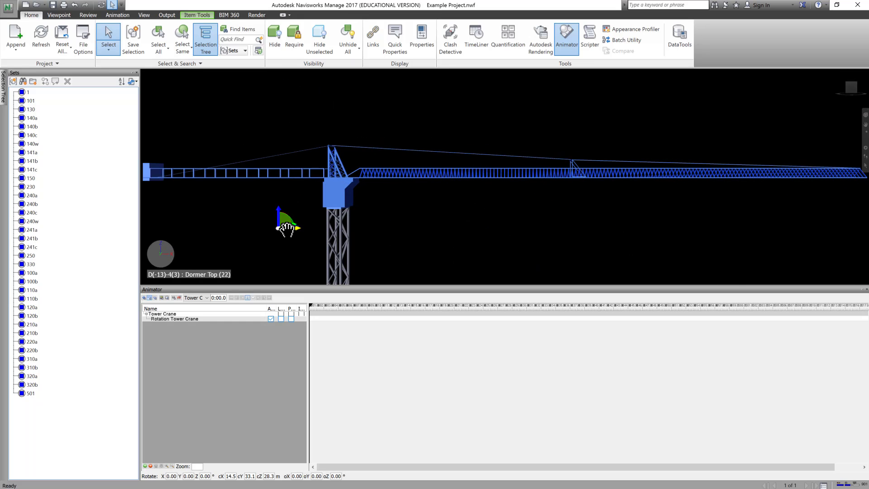
left_click_drag(287, 226, 341, 226)
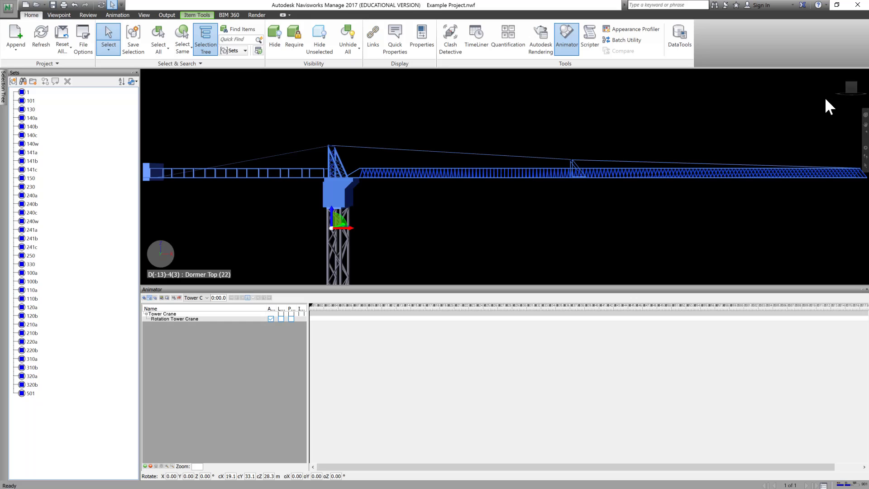
Step: In side view, raise the rotation centre to the crane's slewing part at cZ about 34.0 m
left_click(844, 167)
key("Home")
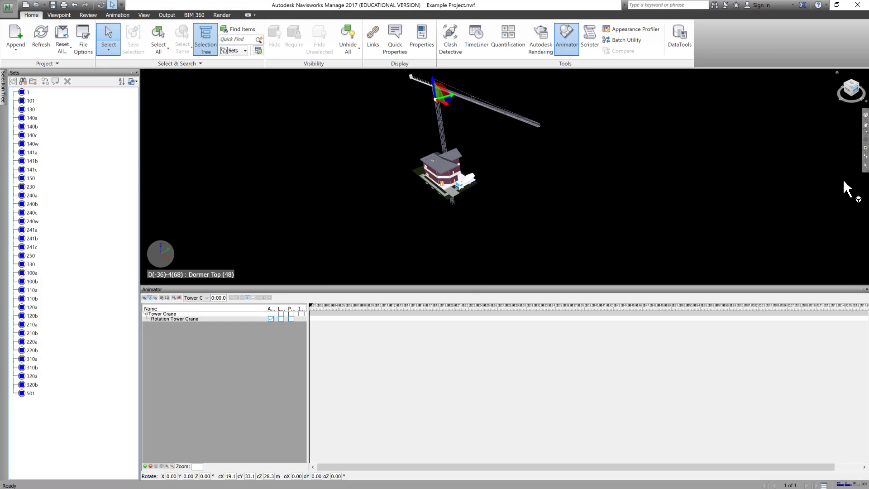
left_click(845, 93)
scroll(502, 116, "up", 3)
scroll(501, 117, "up", 5)
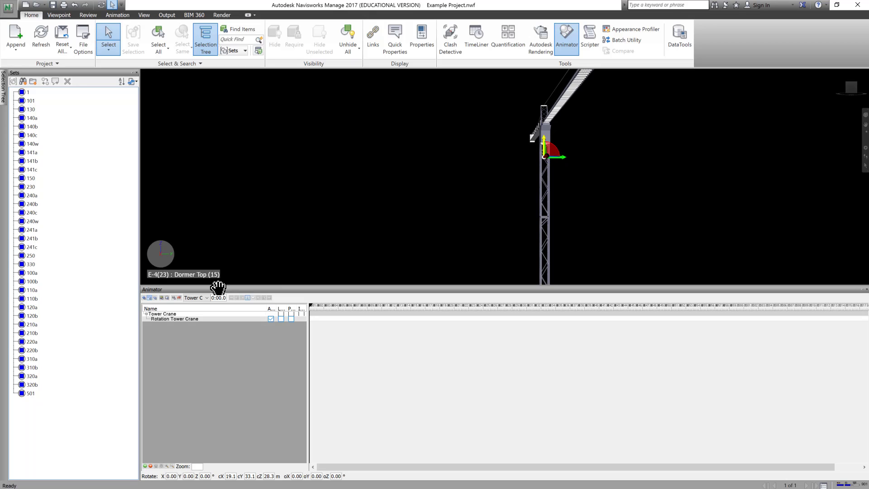
left_click_drag(543, 144, 545, 101)
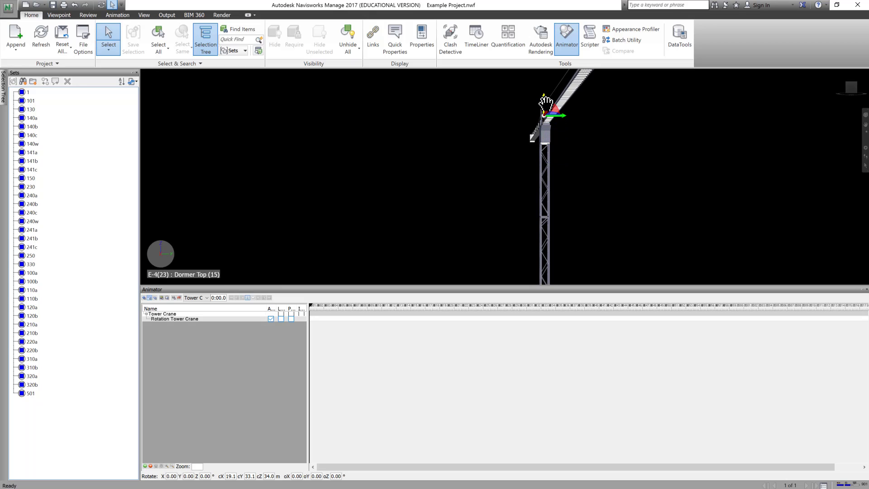
Step: Check the rotation centre from the front and top views and fine-tune it over the mast to cX about 19.6 m
left_click(848, 85)
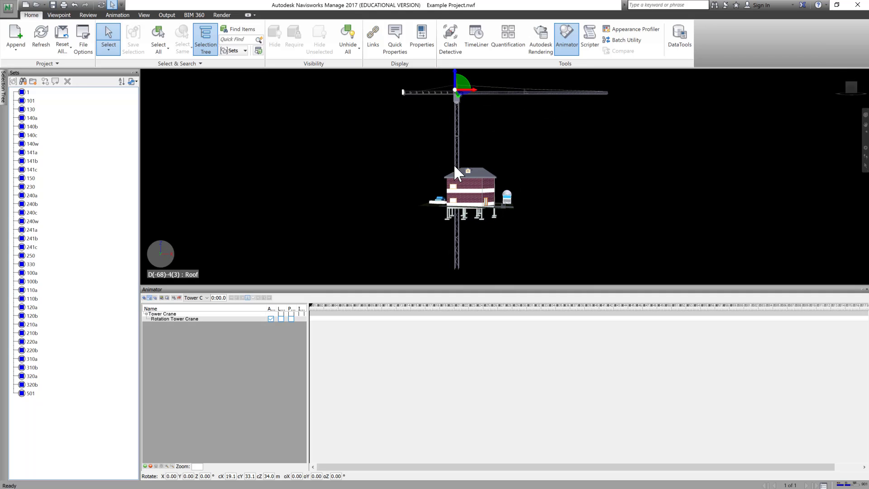
left_click(855, 83)
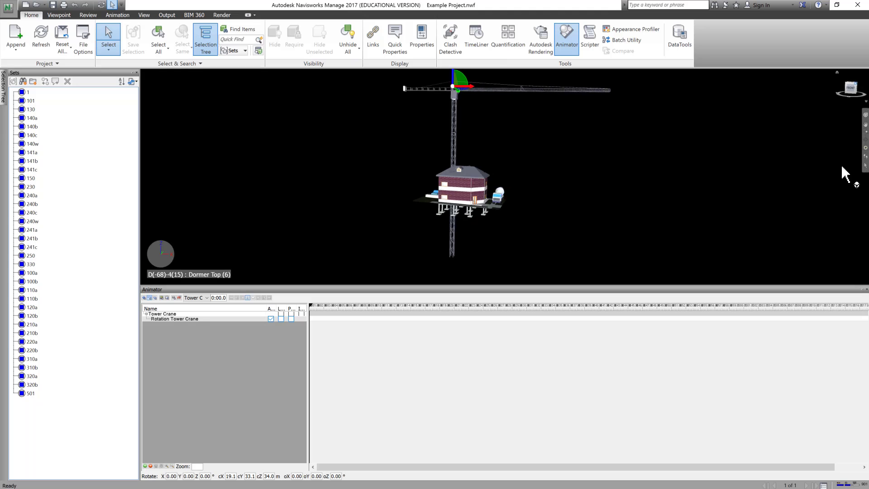
left_click(855, 84)
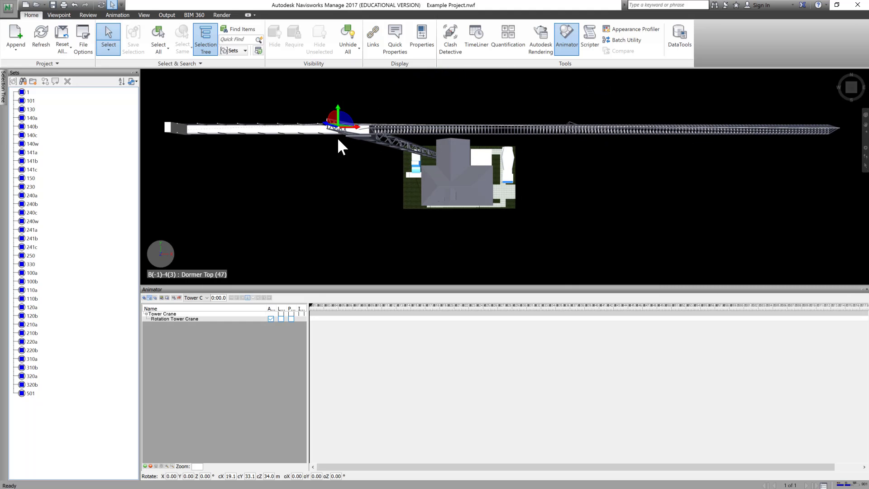
scroll(277, 105, "up", 3)
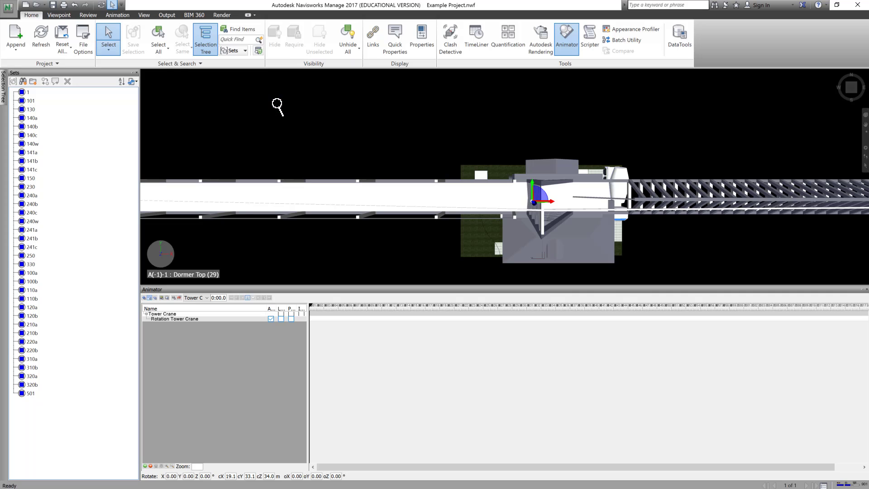
scroll(277, 104, "down", 2)
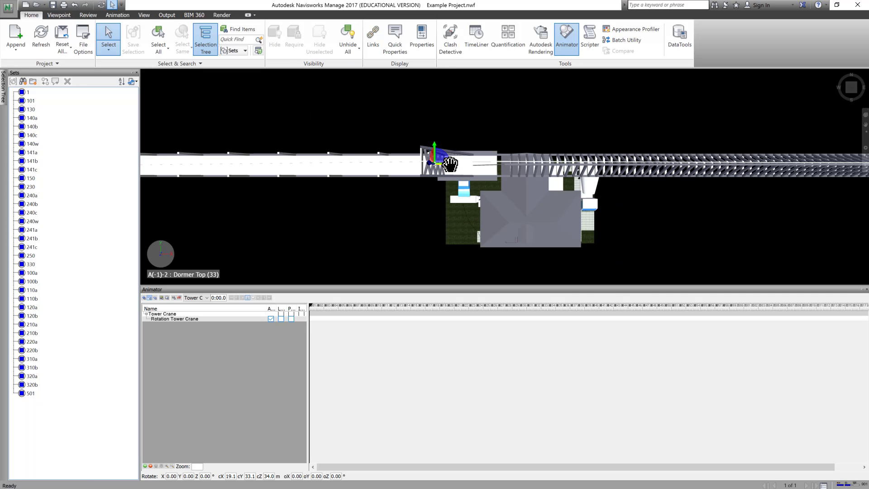
left_click_drag(450, 164, 466, 165)
scroll(483, 209, "down", 2)
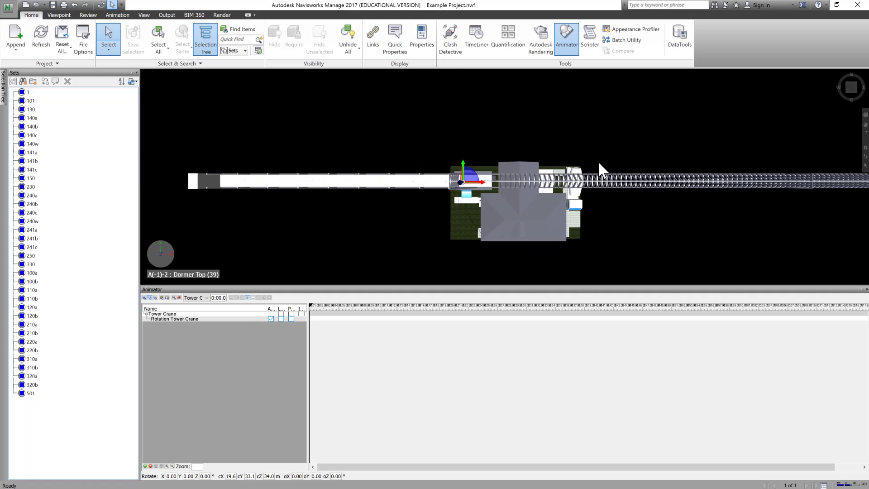
Step: Select the 501 crane parts and the Rotation Tower Crane animation set, and capture the starting keyframe at 0:00
left_click(560, 185)
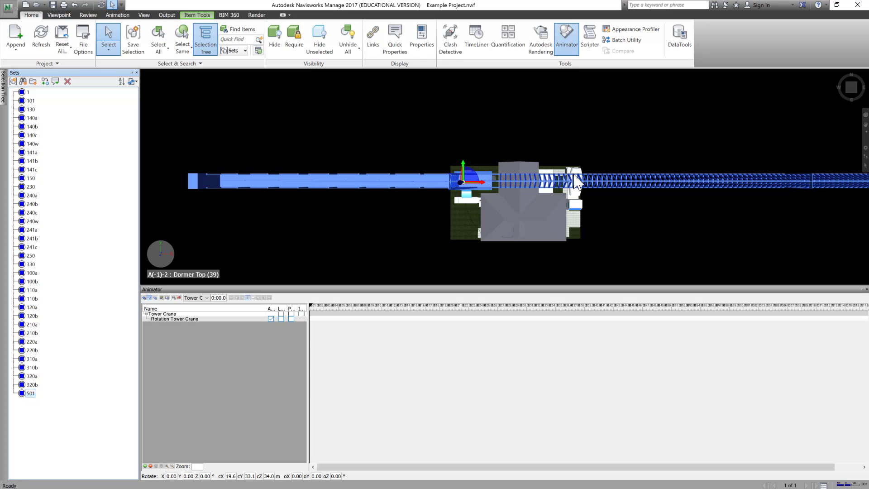
double_click(175, 320)
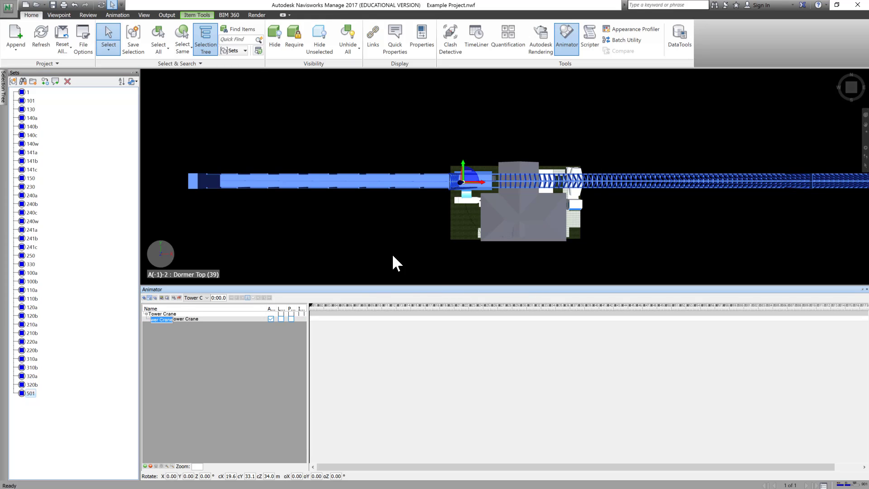
key("Return")
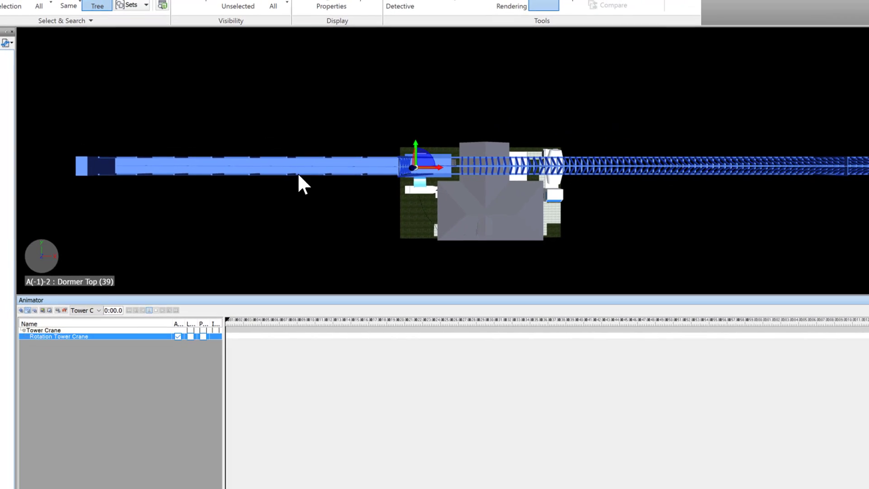
left_click(57, 310)
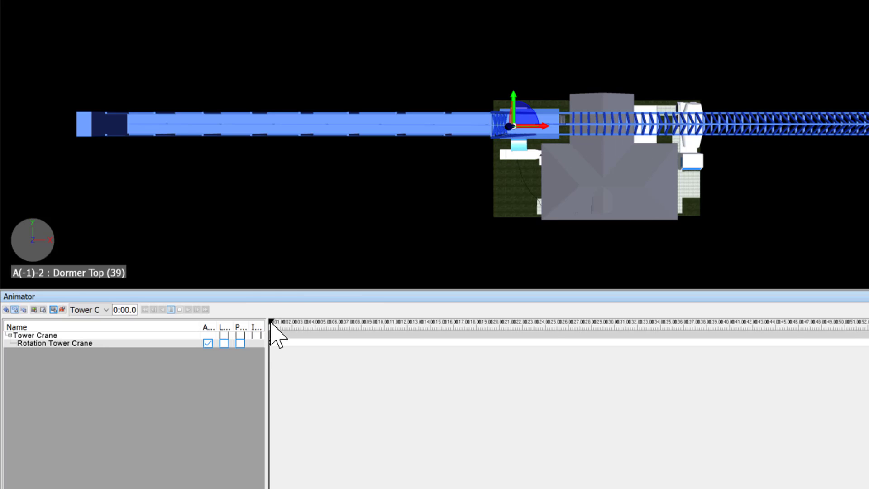
Step: Move the time position to about 0:07.6 and rotate the crane's upper part about 103° counterclockwise around the Z axis
left_click_drag(271, 325, 358, 338)
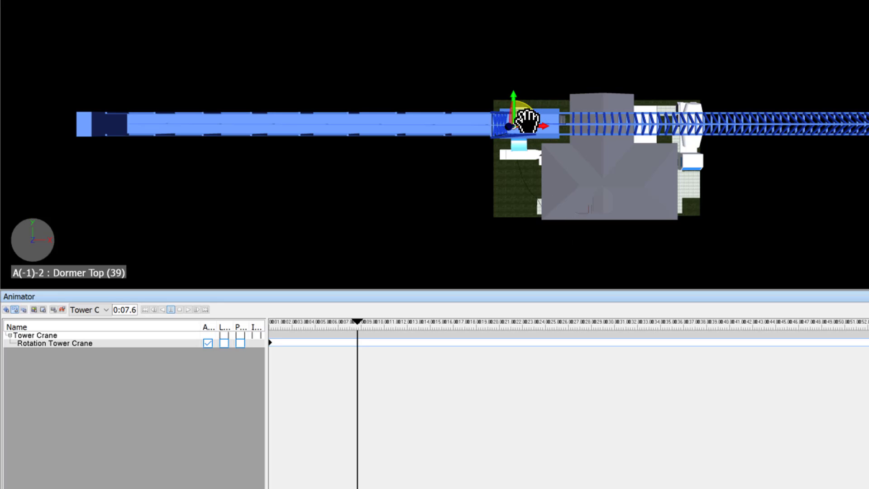
left_click_drag(527, 118, 357, 3)
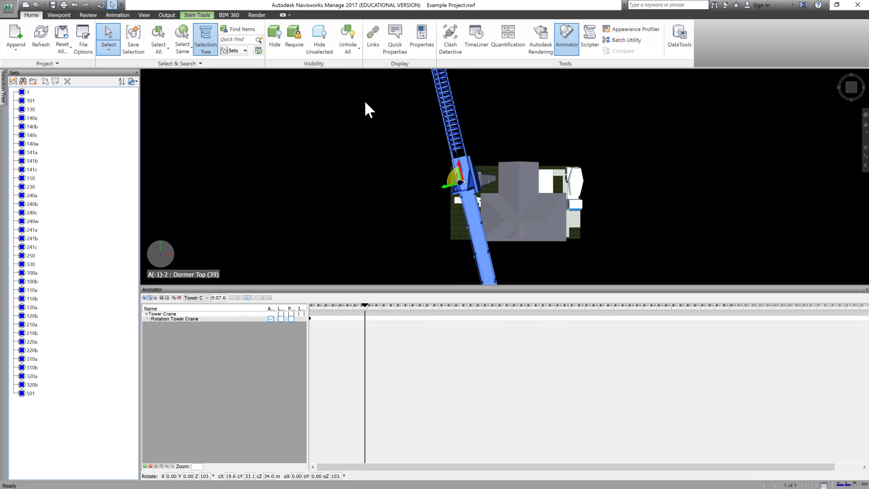
left_click_drag(365, 103, 365, 103)
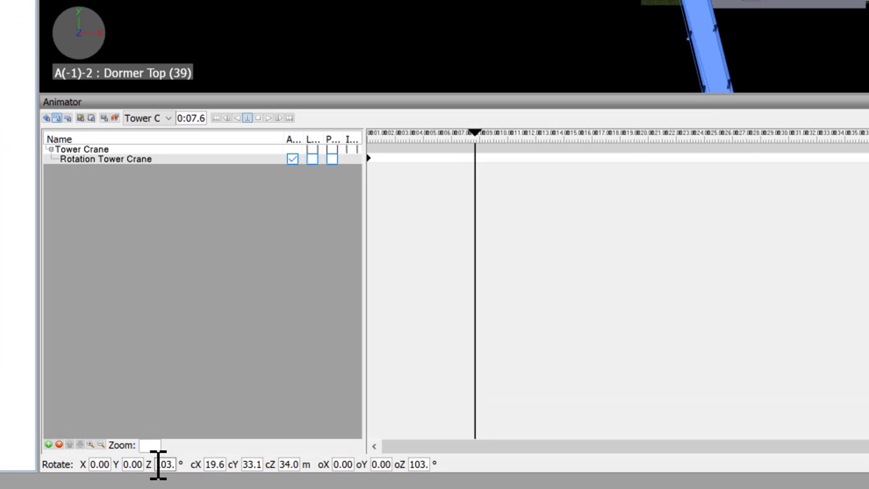
Step: Enter an adjusted Z rotation angle for the crane's upper part and capture the position as a keyframe at 0:07.6
left_click_drag(156, 465, 171, 464)
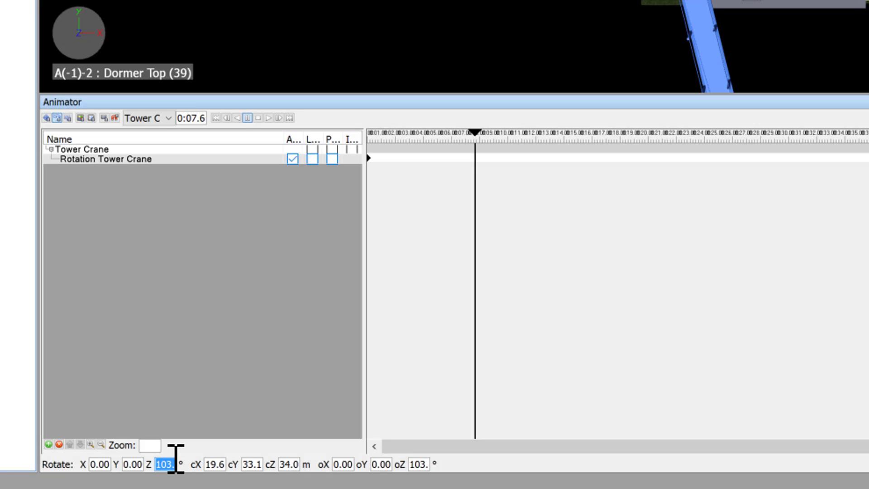
type("1880")
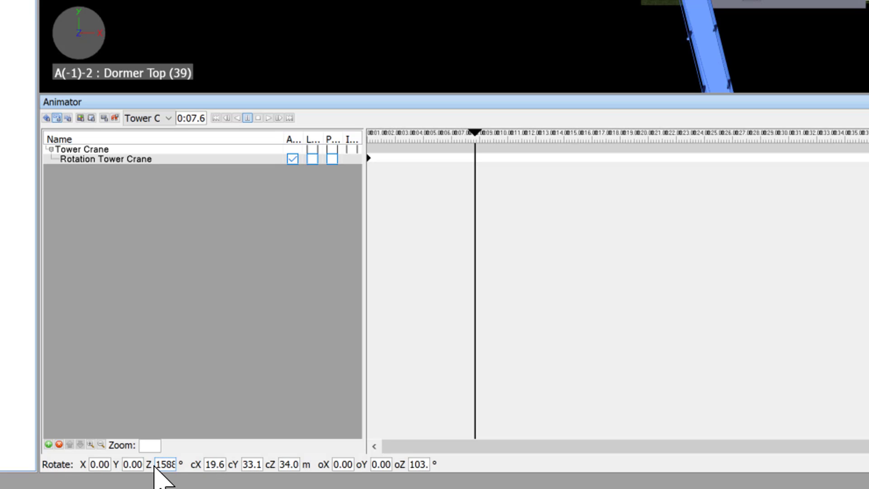
double_click(159, 465)
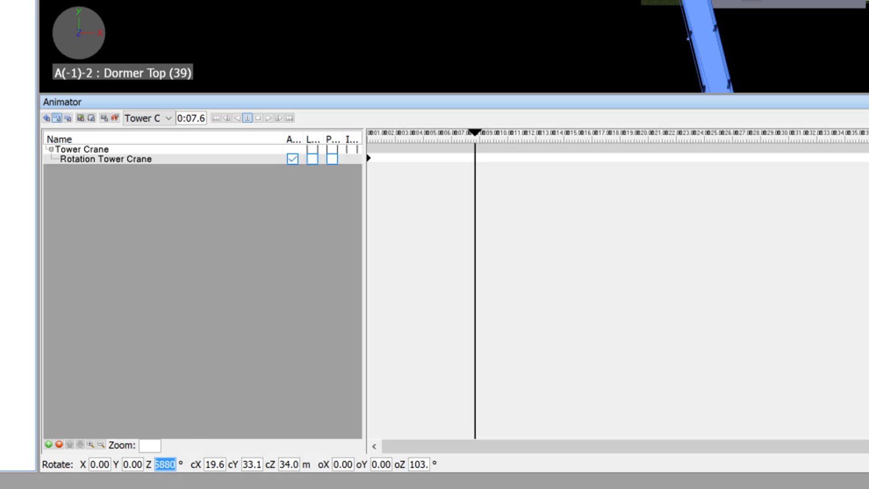
type("1")
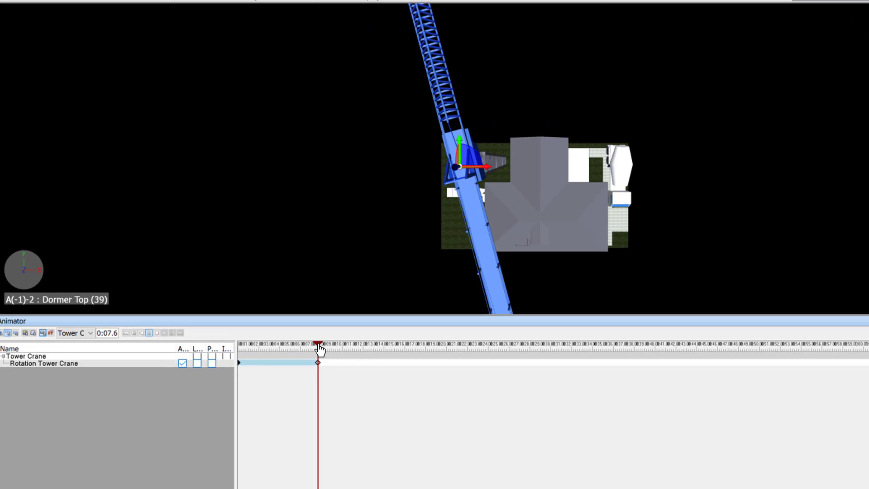
Step: Capture another keyframe at about 0:13.0 with the crane in the same position, so that it pauses
left_click_drag(319, 347, 375, 353)
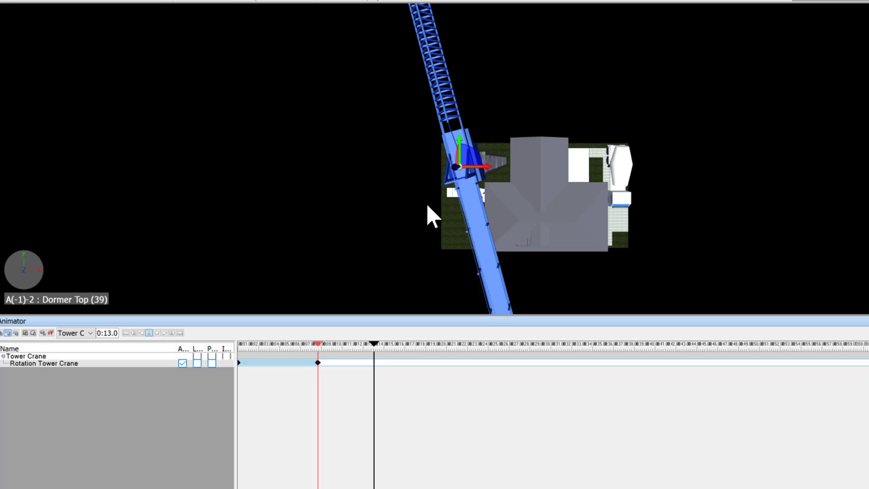
left_click(43, 333)
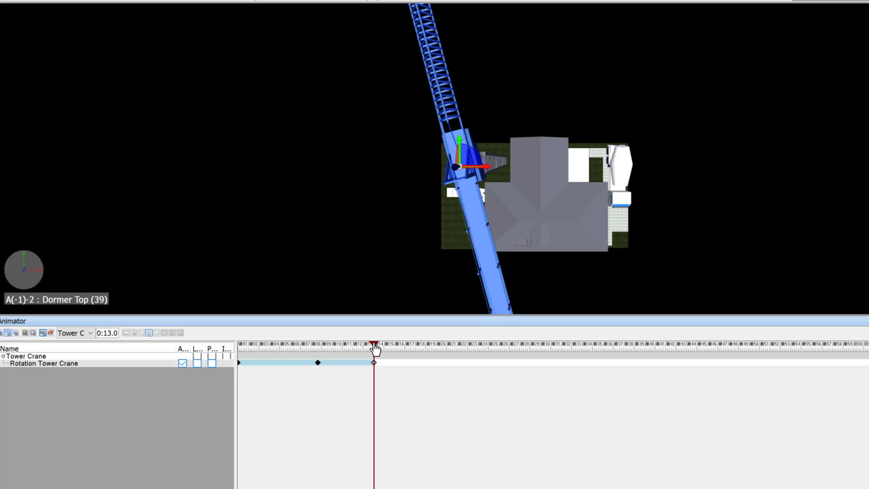
Step: Rotate the crane's upper part to about −148° around Z at 0:20.3, capture a keyframe, and hold the position with another at 0:25.7
left_click_drag(374, 348, 450, 358)
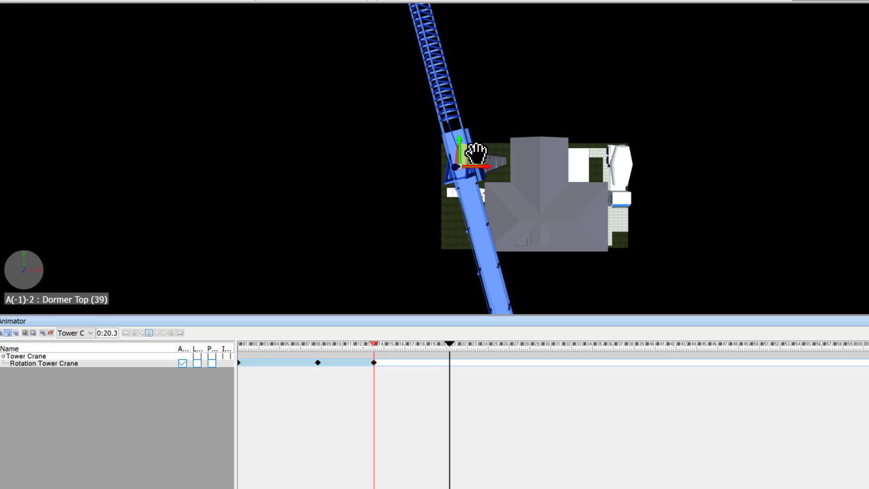
left_click_drag(473, 154, 233, 72)
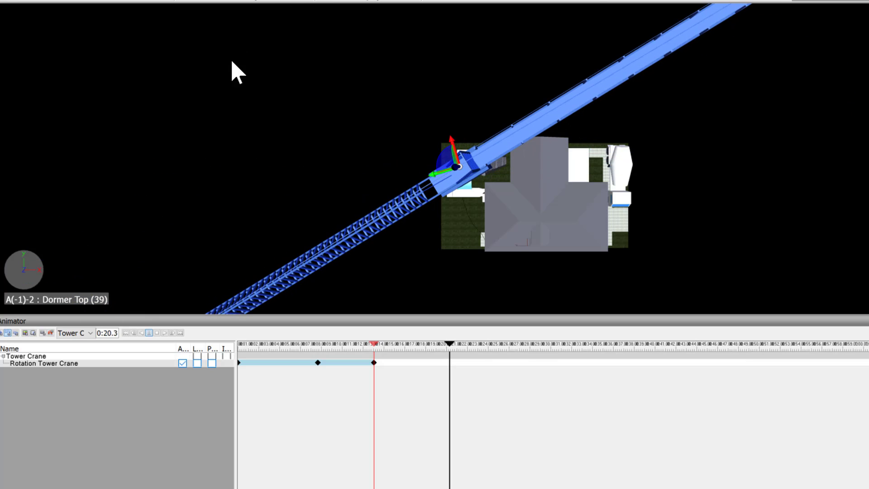
left_click(42, 333)
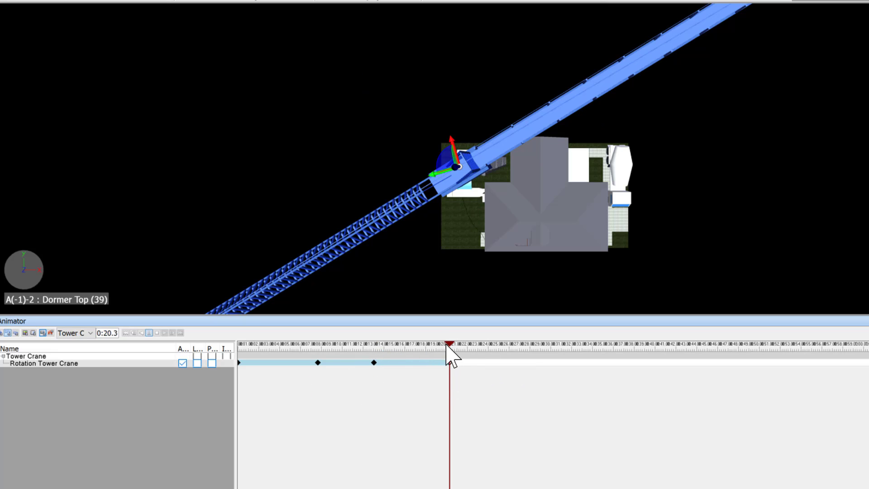
mouse_move(451, 350)
left_mouse_down()
mouse_move(496, 363)
mouse_move(506, 353)
left_mouse_up()
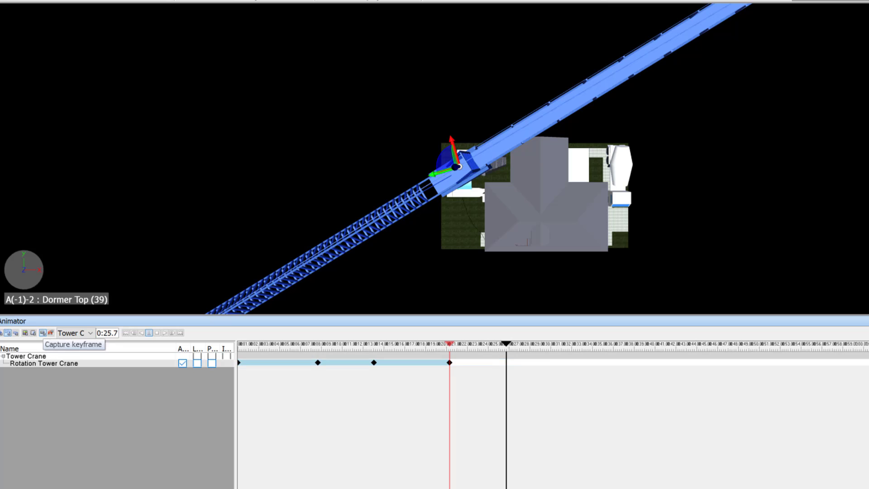
left_click(43, 333)
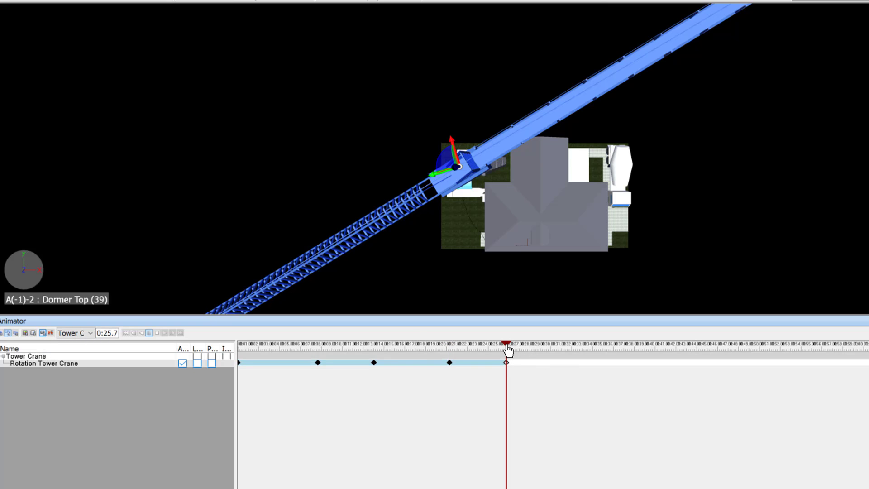
Step: Rotate the crane's upper part to about −54° around Z at 0:38.5, capture a keyframe, and hold the position with another at 0:43.9
left_click_drag(510, 352, 644, 359)
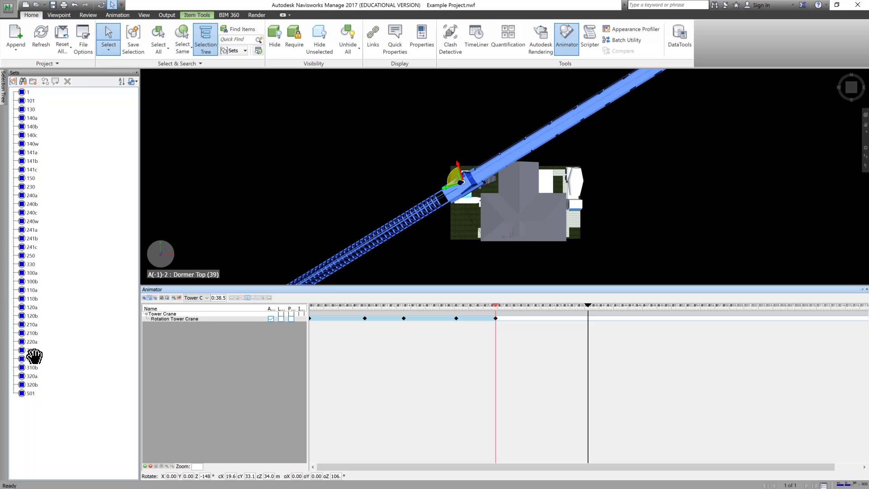
left_click_drag(455, 174, 435, 284)
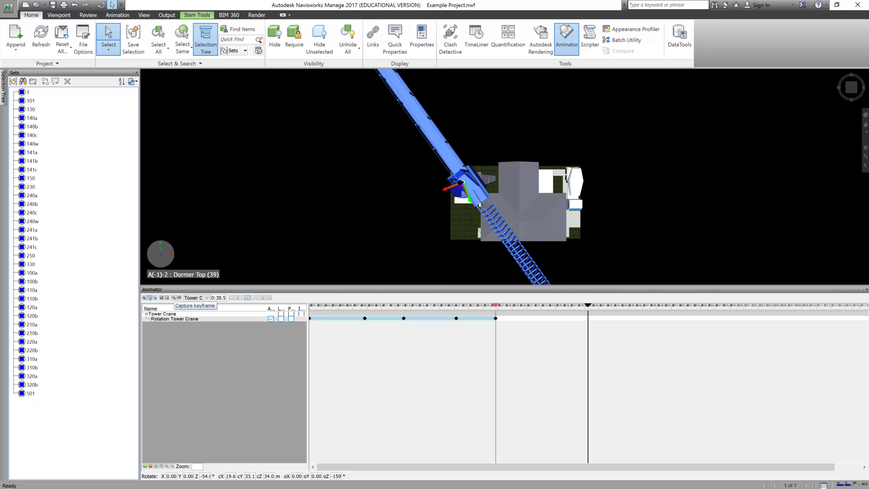
left_click(173, 297)
left_click_drag(649, 319, 627, 324)
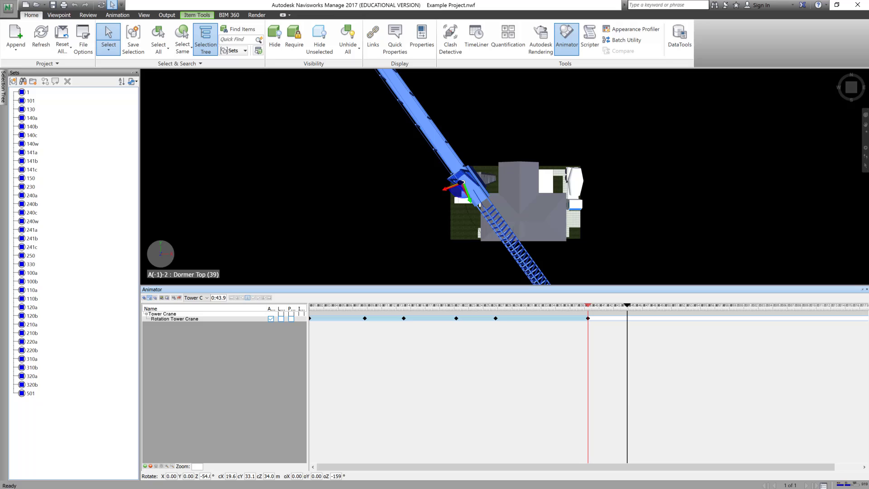
left_click(173, 297)
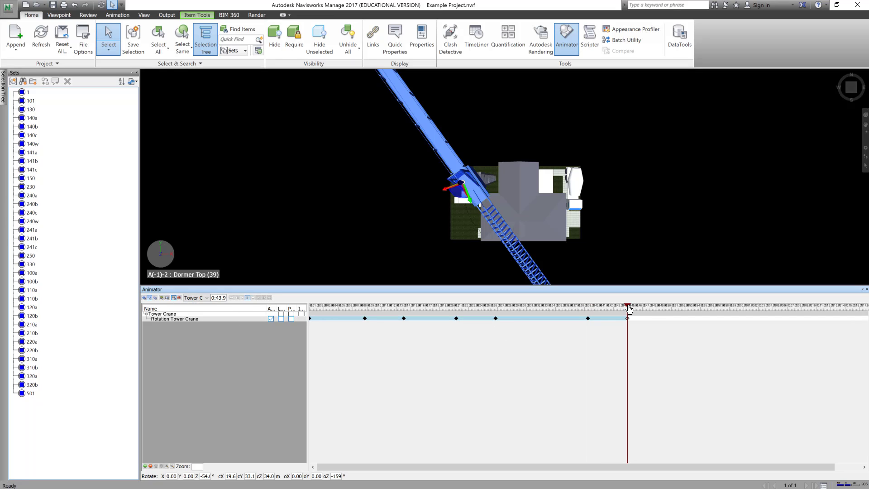
Step: Rotate the crane's upper part to about 59° around Z at 0:52.3 and capture the final keyframe
left_click_drag(629, 309, 688, 309)
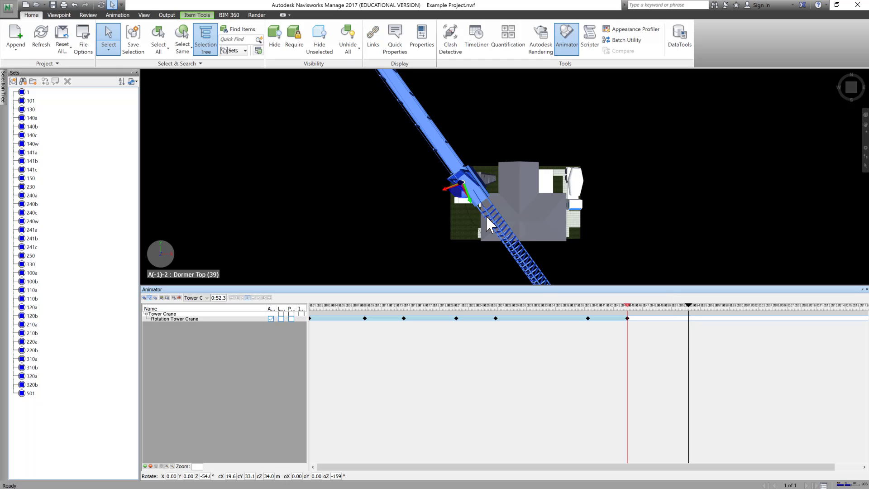
left_click_drag(456, 195, 485, 187)
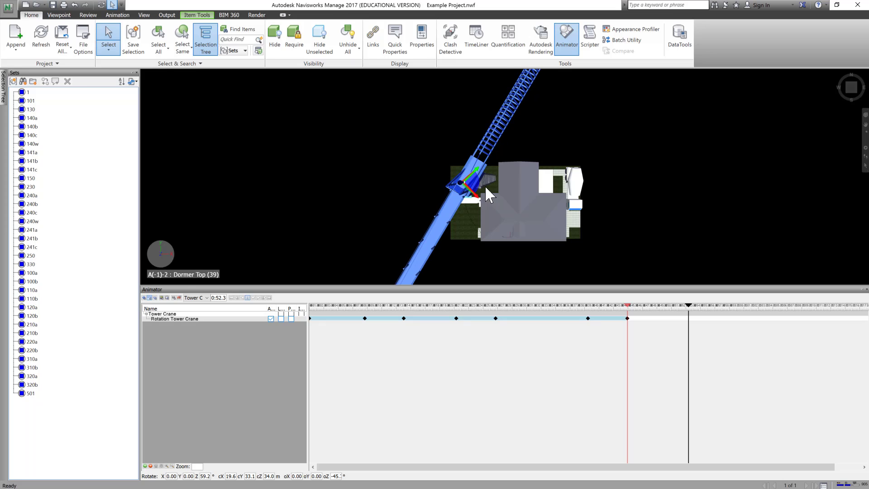
left_click(175, 298)
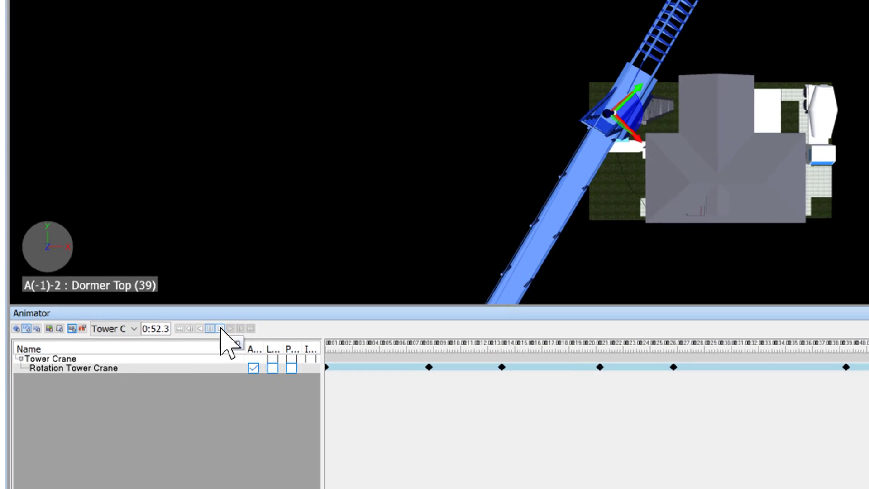
Step: Play back the Tower Crane animation and watch the rotation from an angled side view of the site
left_click(257, 297)
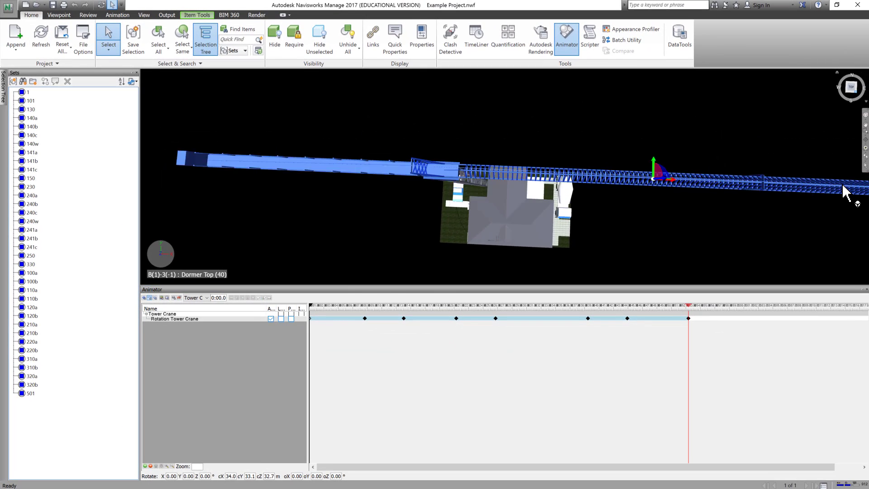
middle_click_drag(842, 185, 841, 185, "shift")
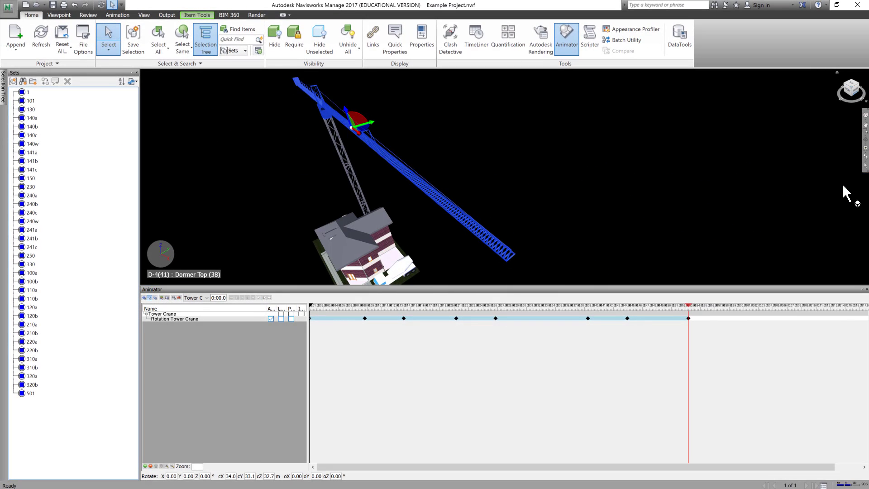
middle_click_drag(719, 134, 722, 133, "shift")
left_click(259, 297)
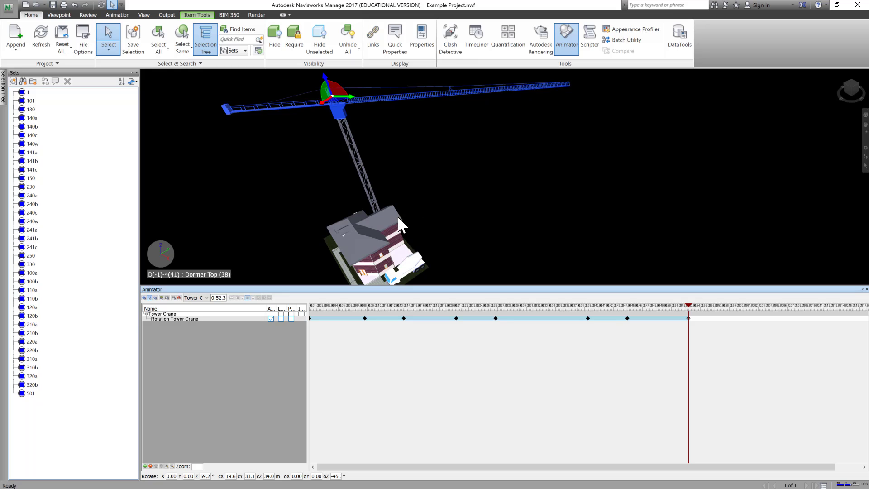
Step: Clear the crane selection and add a new animation scene named Pickup Trucks
left_click(161, 440)
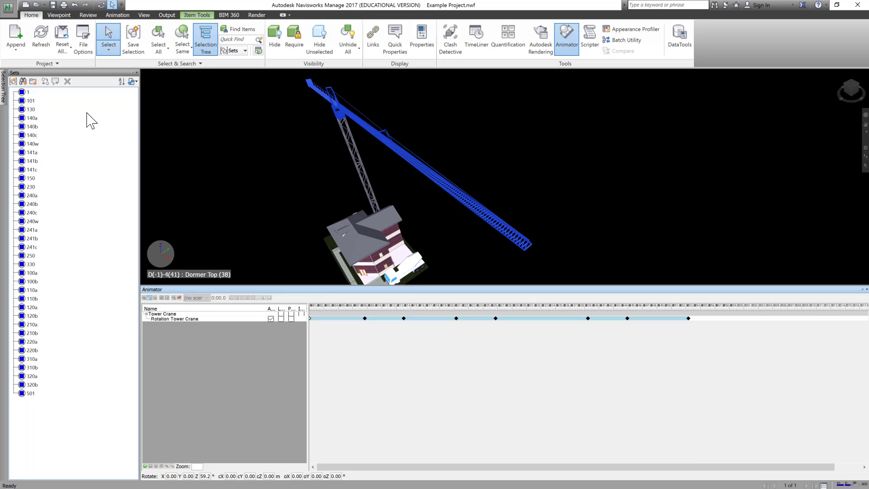
left_click(178, 145)
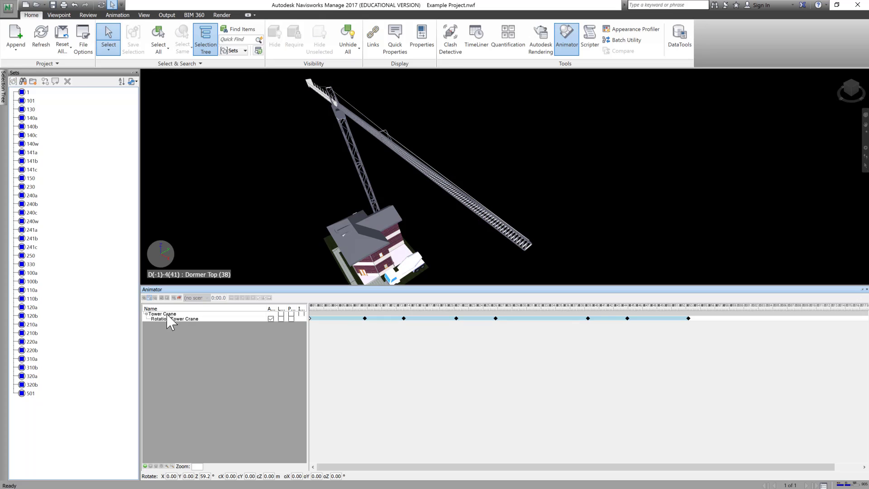
left_click(144, 466)
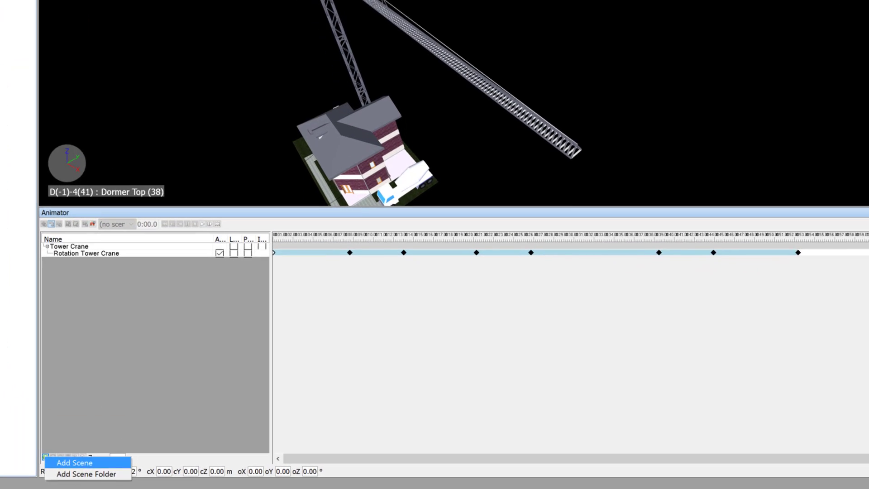
left_click(159, 469)
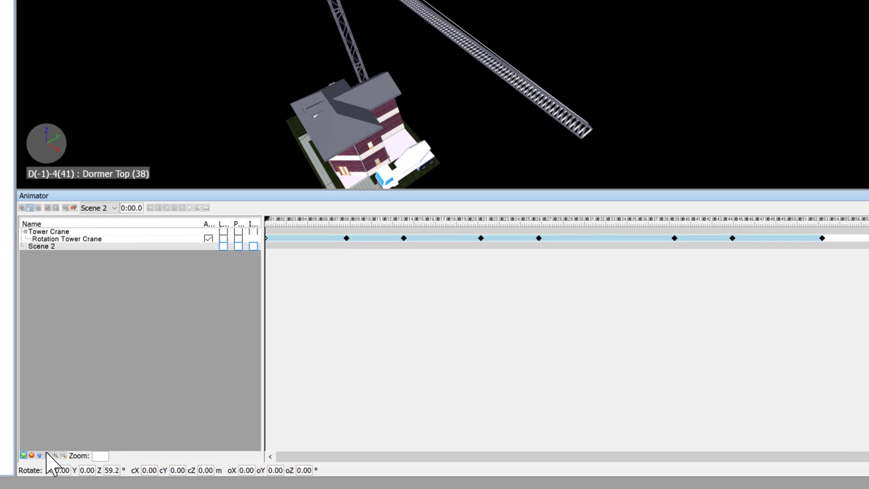
left_click(58, 247)
key("F2")
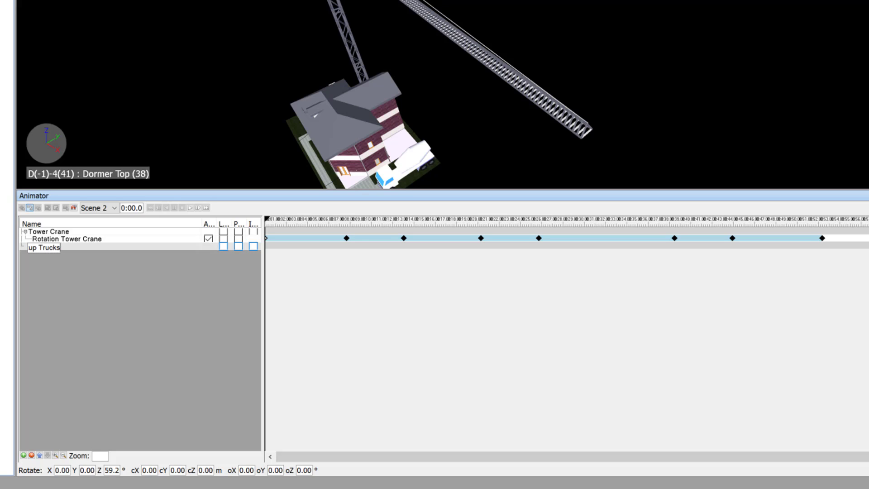
key("Return")
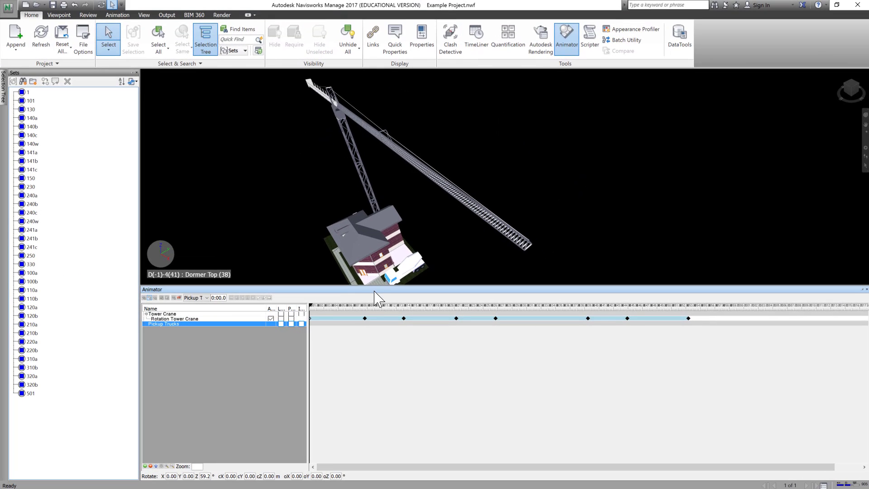
Step: Select the truck west of the house in top view and add it to the Pickup Trucks scene as an animation set named Truck movement
left_click(849, 87)
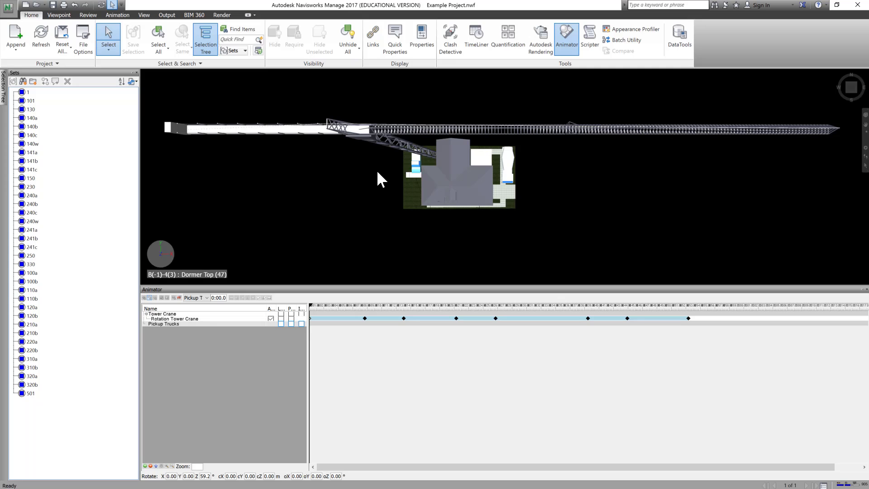
scroll(379, 176, "up", 3)
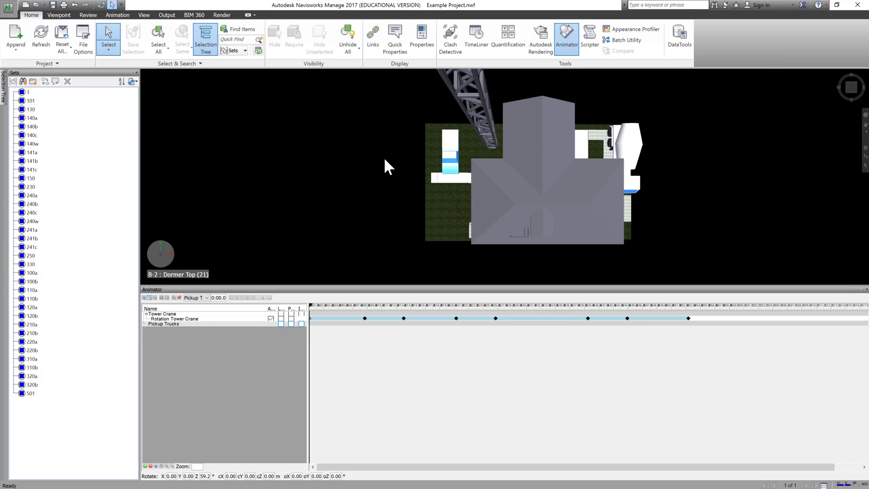
left_click(451, 149)
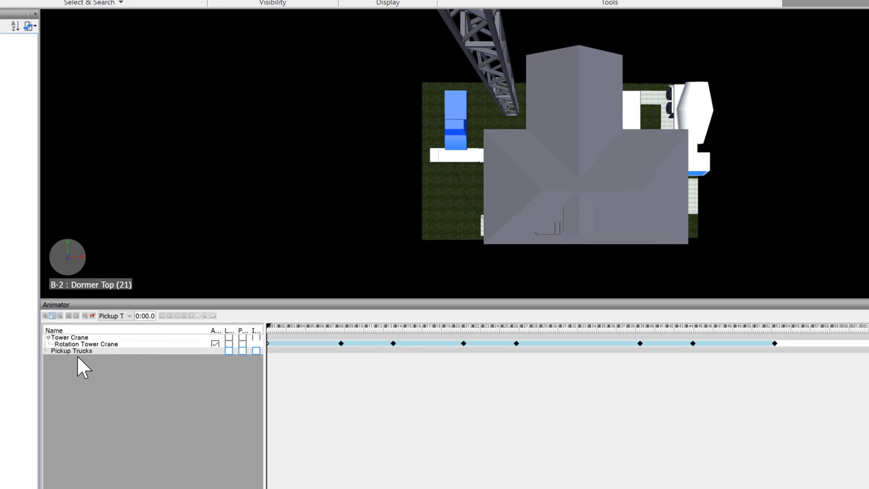
right_click(71, 351)
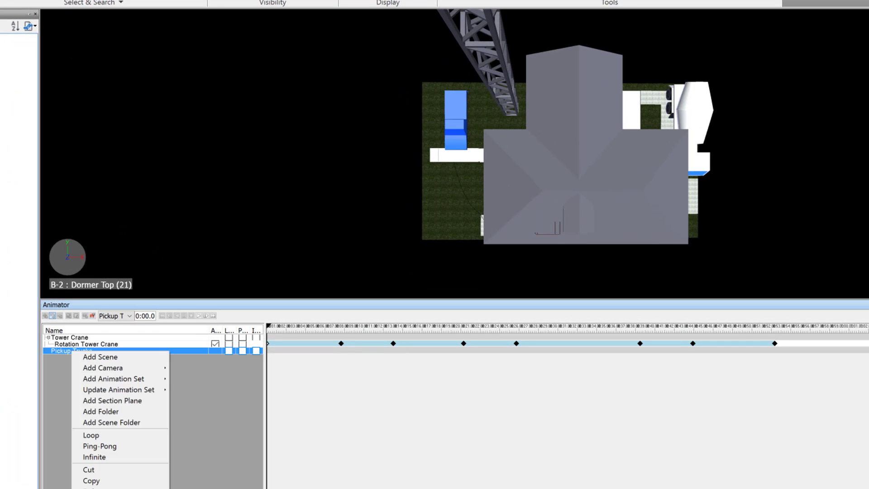
mouse_move(111, 380)
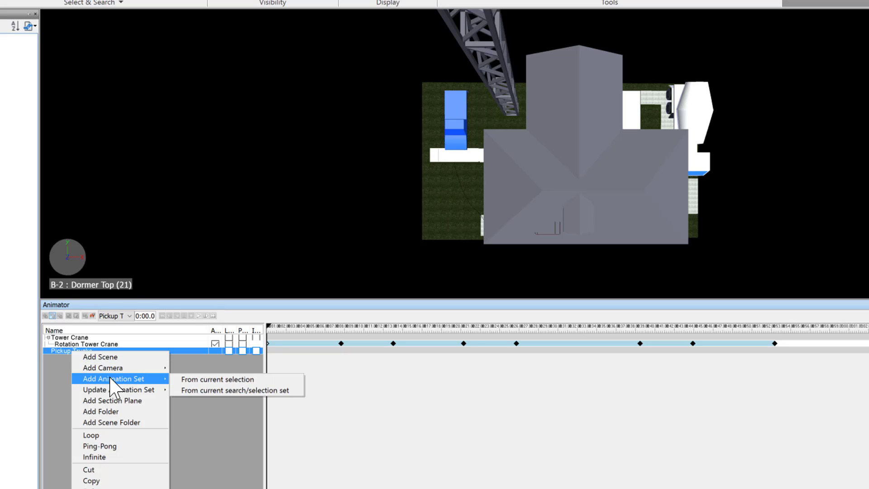
left_click(195, 380)
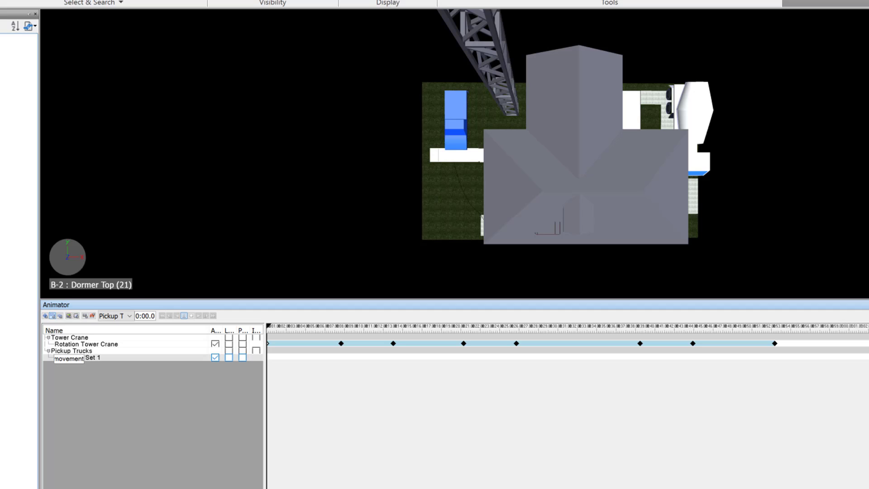
key("Return")
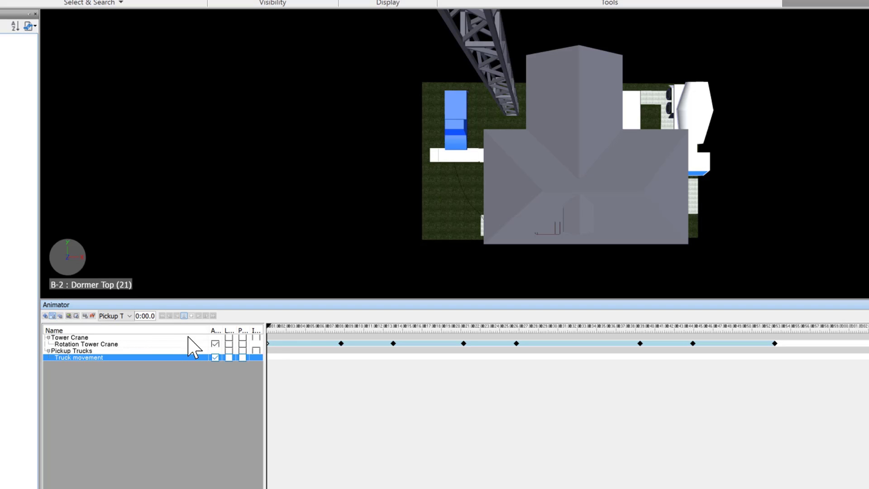
Step: Capture the truck's starting keyframe at 0:00, then translate it along positive Y off the site and capture a keyframe at 0:05.4
left_click(45, 316)
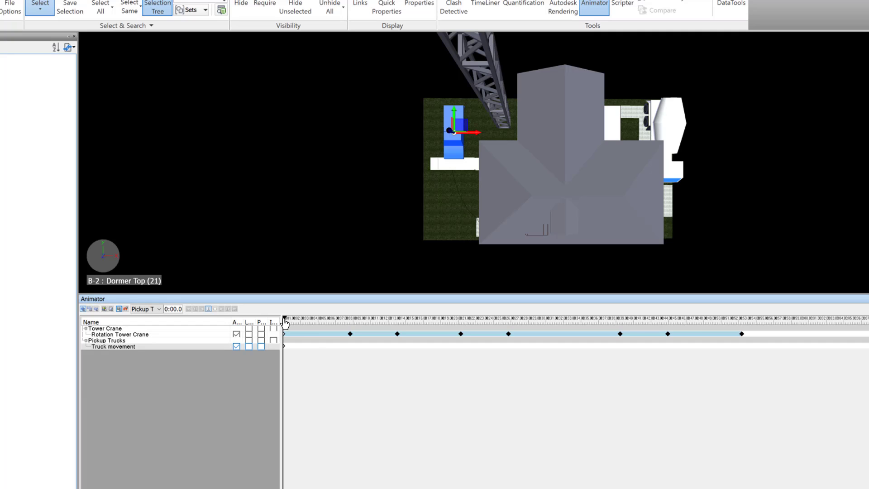
left_click_drag(285, 320, 331, 335)
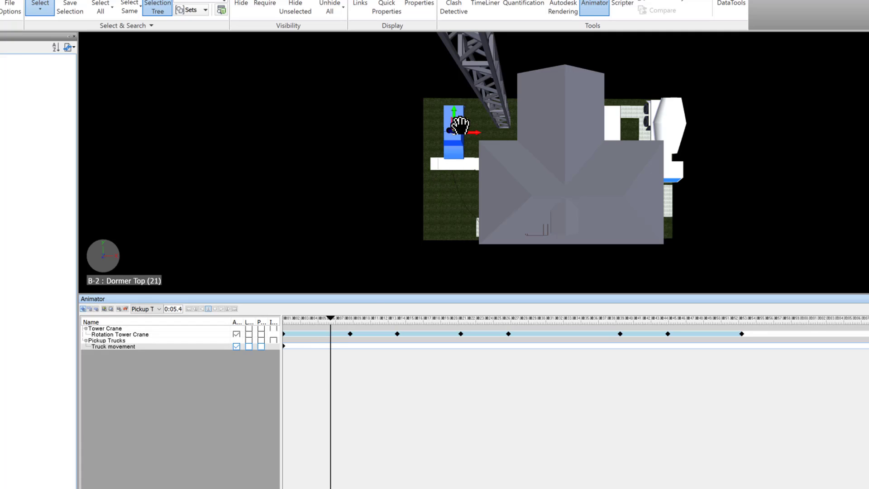
left_click_drag(460, 125, 457, 31)
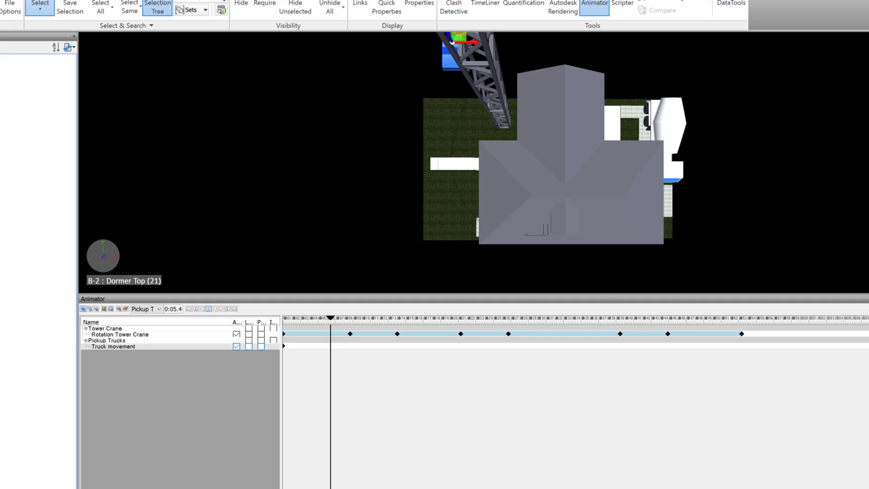
left_click(118, 309)
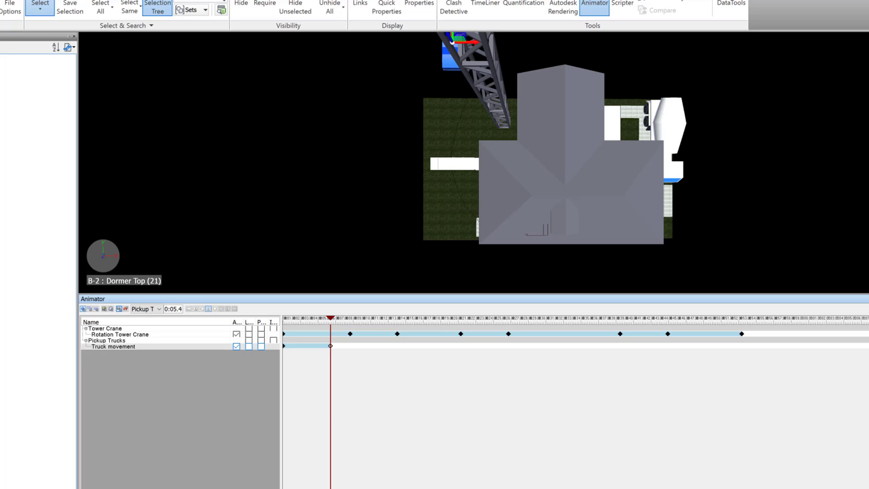
Step: Capture a holding keyframe for the truck at 0:08.2, then translate it back along negative Y onto the site and capture a keyframe at 0:16.1
left_click_drag(330, 318, 354, 324)
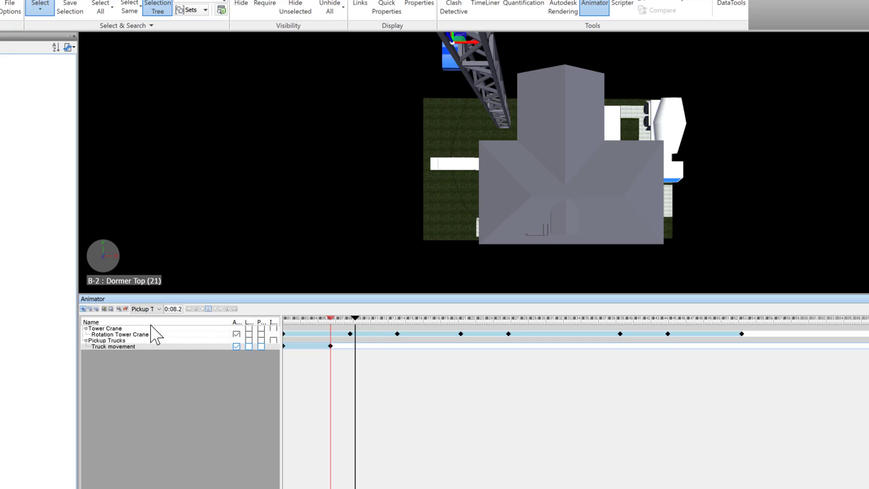
left_click(119, 308)
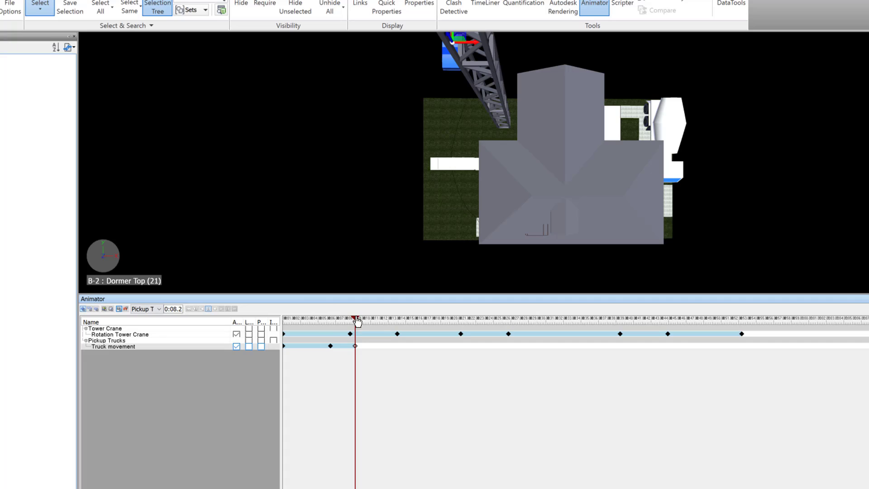
left_click_drag(355, 317, 425, 321)
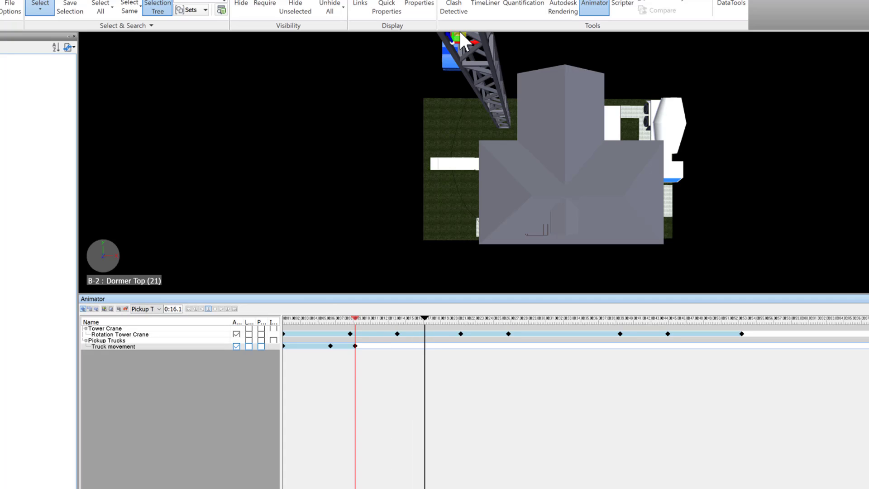
left_click_drag(460, 32, 456, 200)
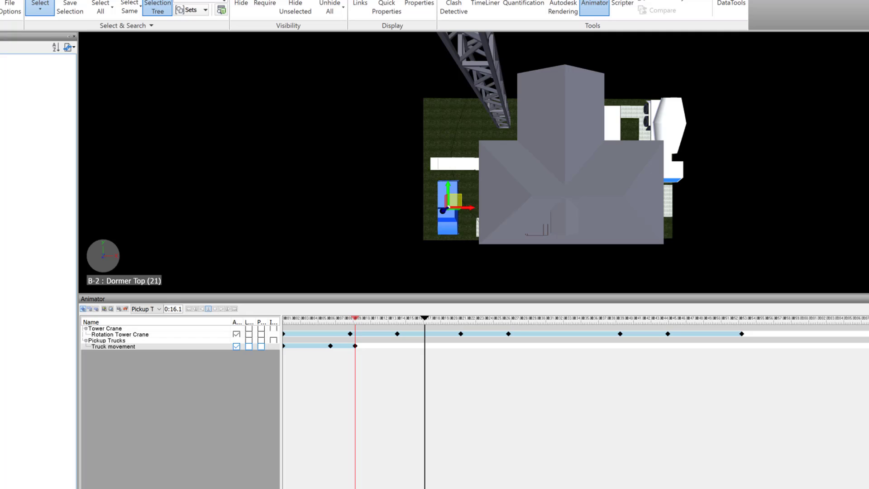
left_click(119, 309)
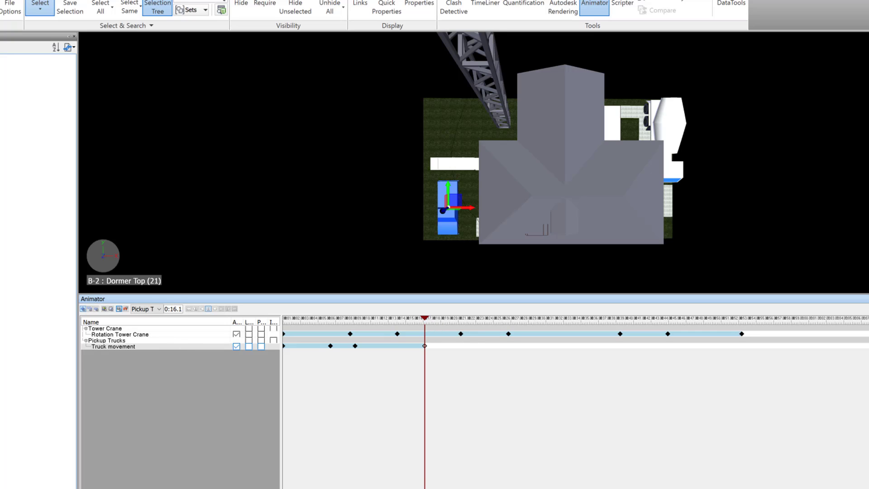
Step: Rewind the Pickup Trucks scene to 0:00 and play back the truck movement
left_click_drag(424, 317, 456, 317)
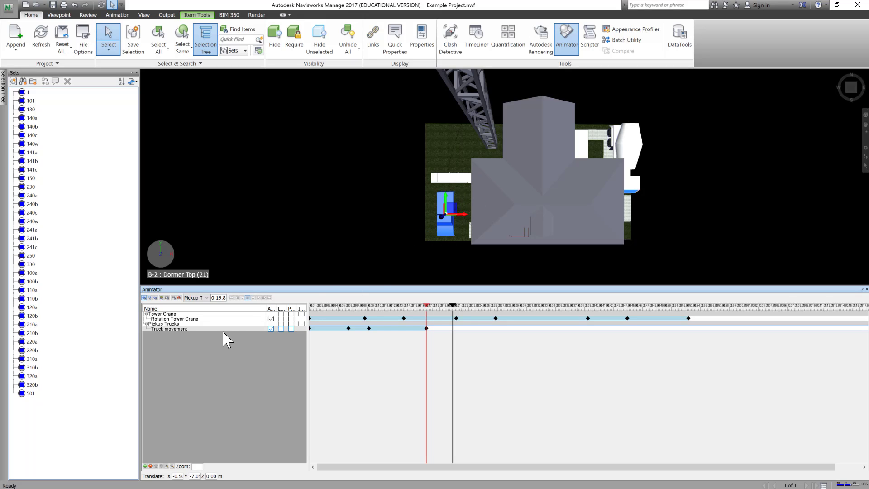
left_click(253, 297)
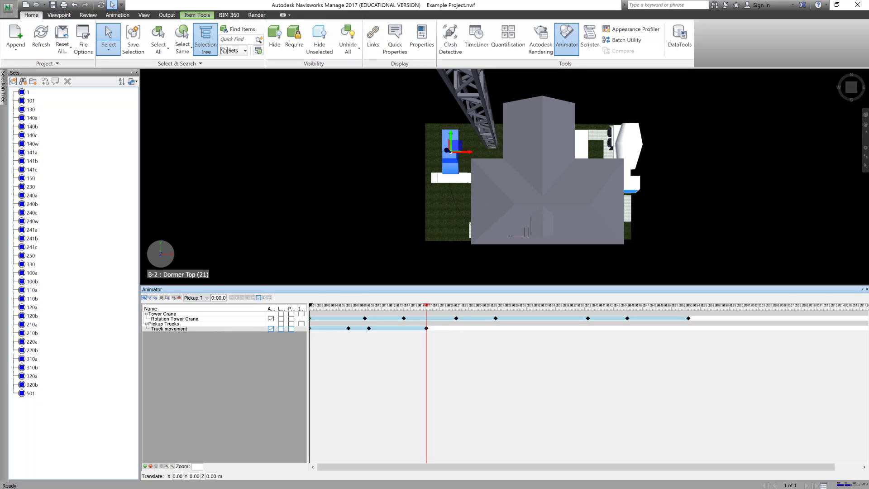
left_click(259, 298)
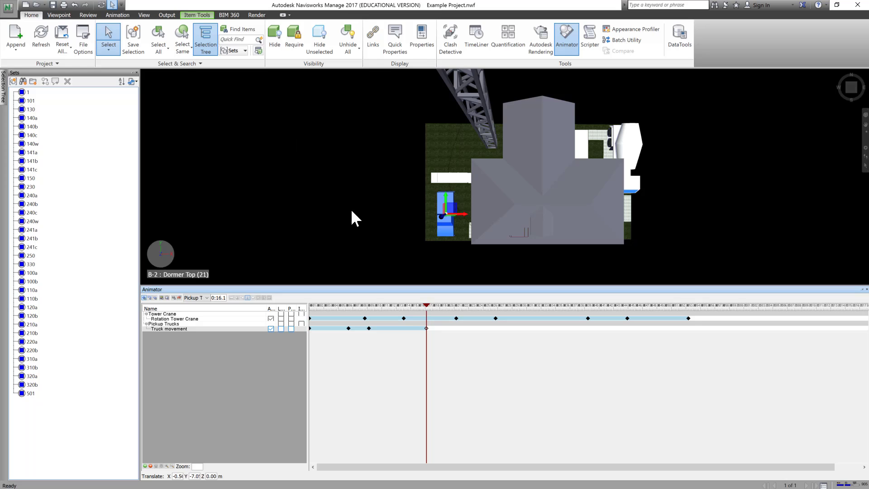
Step: Add the Animation column to the TimeLiner task table and widen the table until the column fits
left_click(476, 40)
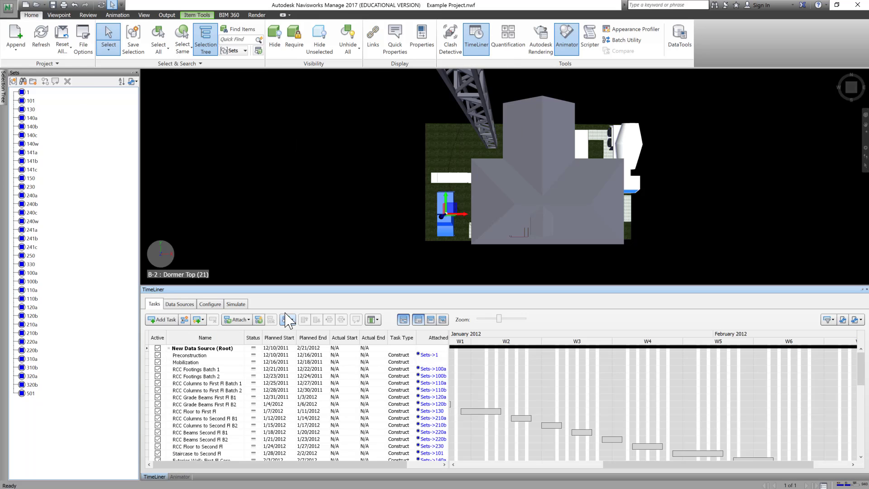
left_click(236, 303)
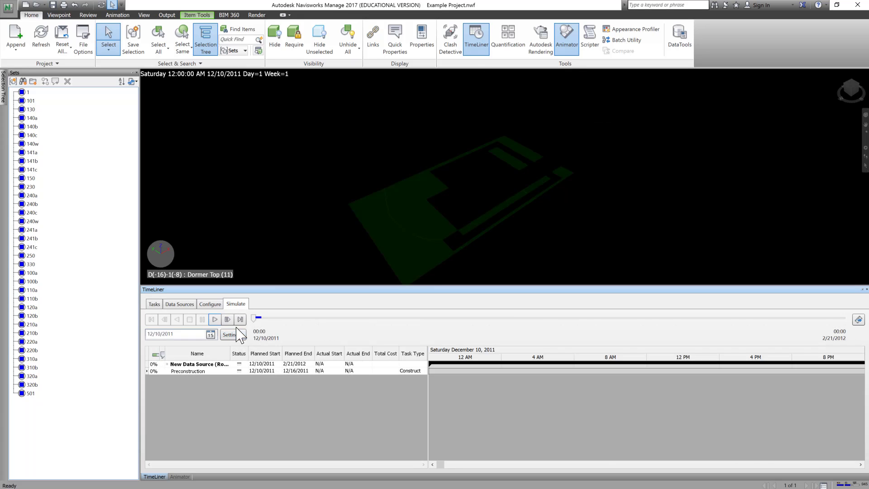
left_click(154, 304)
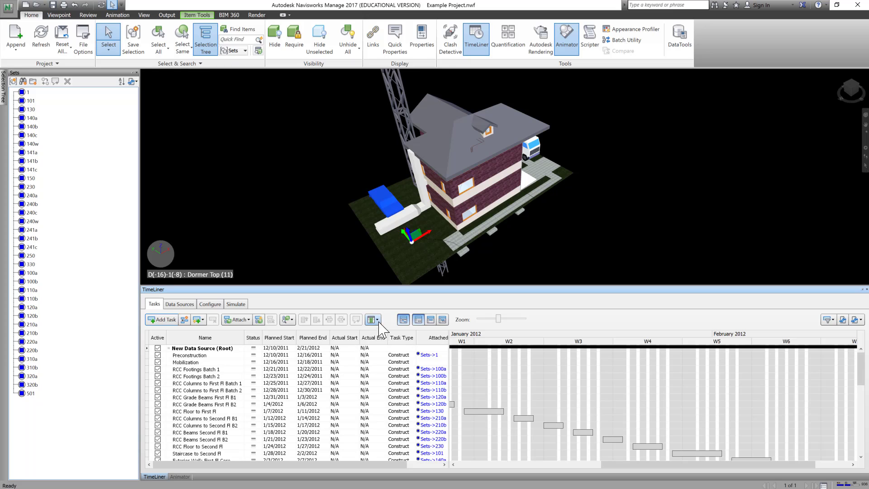
left_click_drag(448, 334, 489, 335)
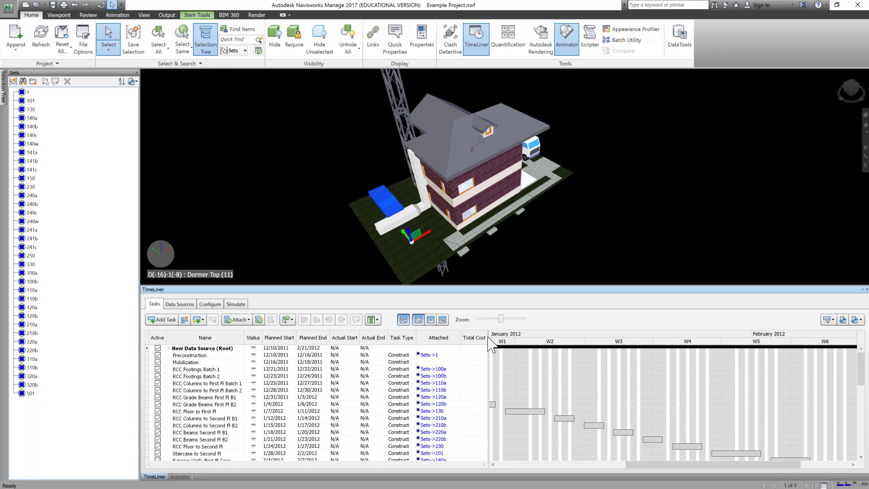
left_click_drag(488, 336, 530, 331)
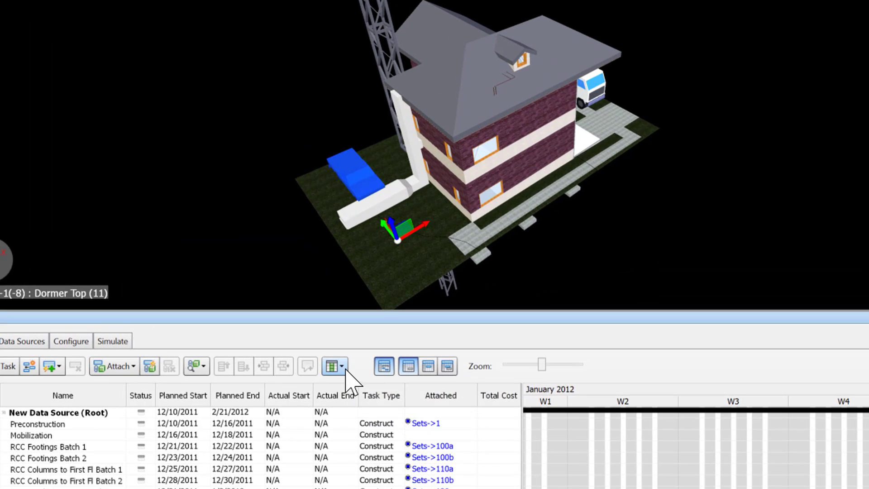
left_click(342, 367)
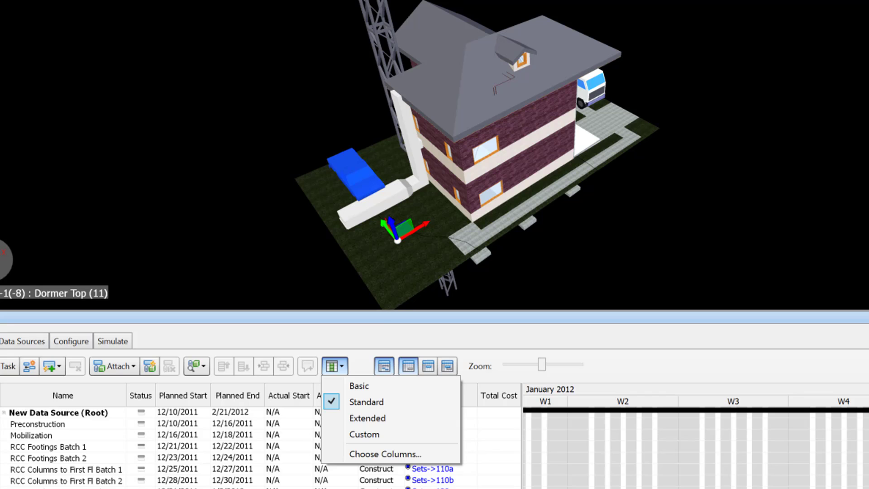
left_click(360, 453)
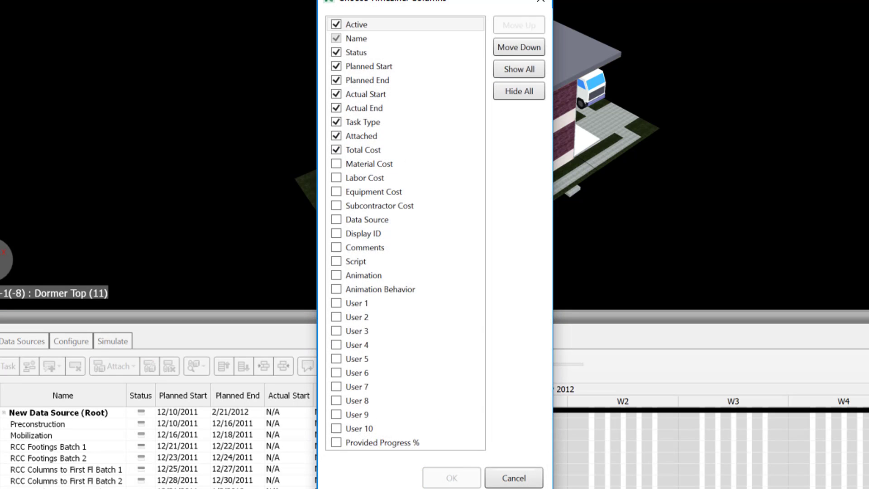
left_click(335, 275)
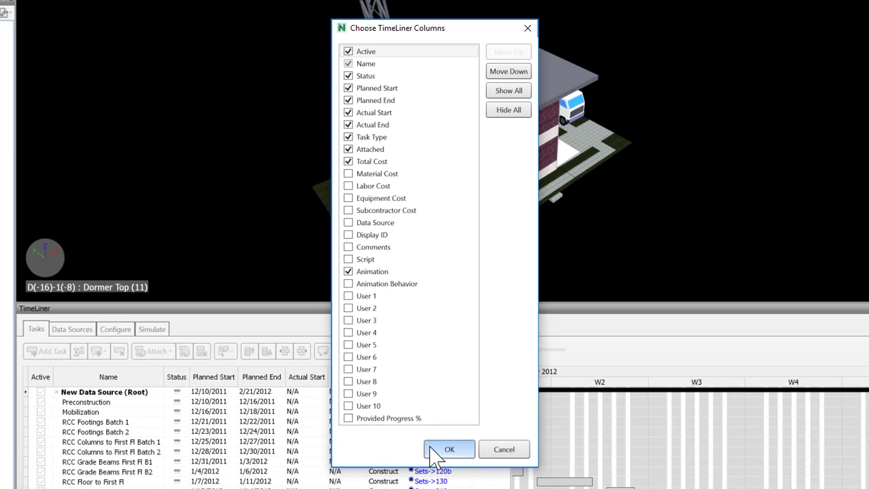
left_click(432, 479)
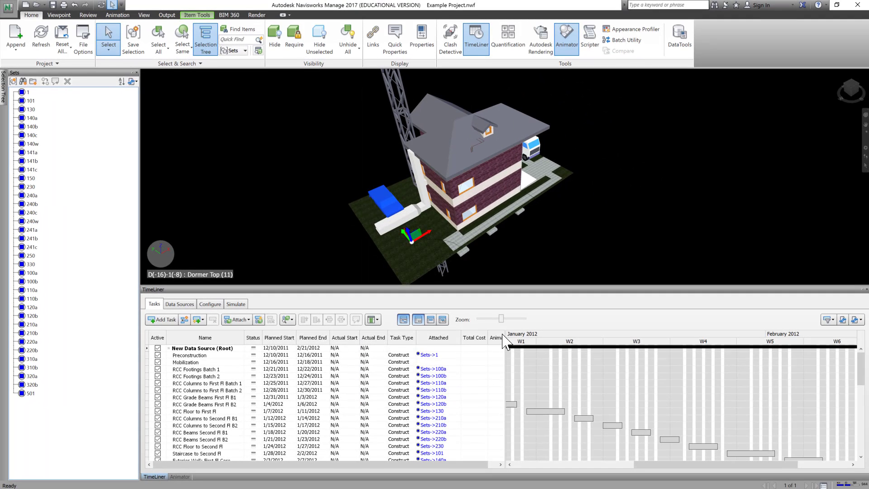
left_click_drag(505, 349, 515, 350)
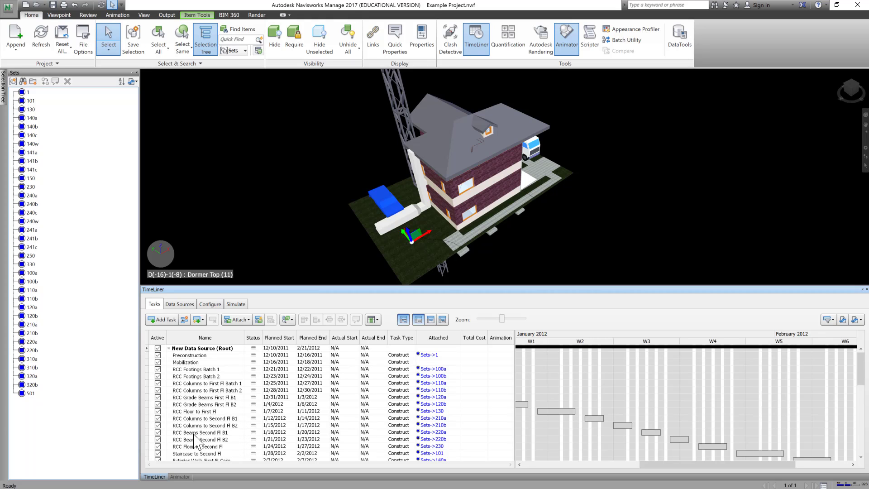
Step: Assign the Tower Crane rotation animation set to the tasks RCC Beams Second Fl B1 and RCC Beams Second Fl B2
left_click(474, 431)
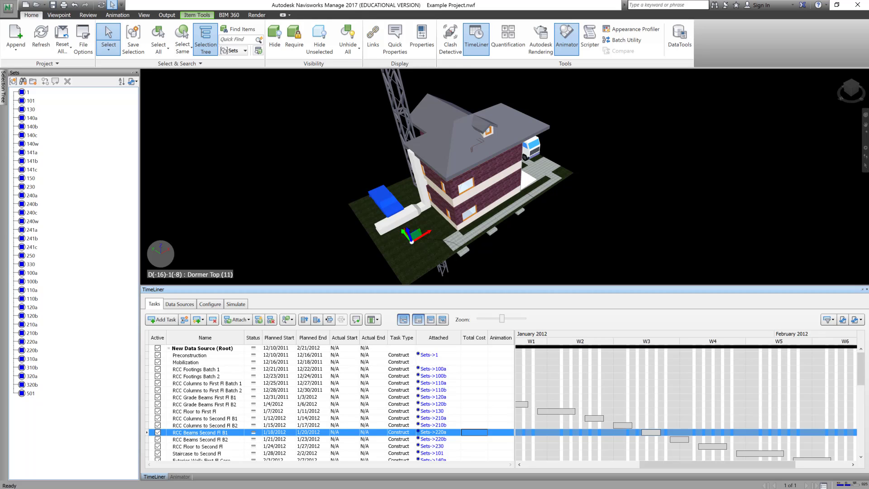
left_click(498, 432)
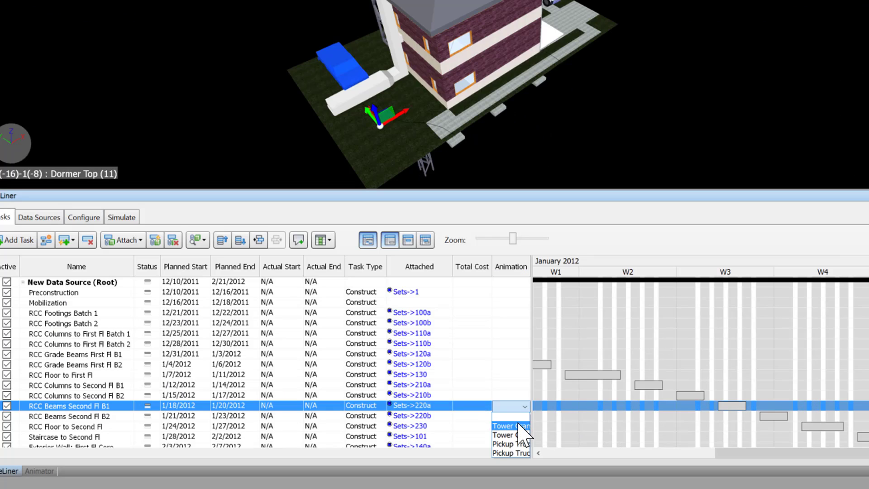
left_click(519, 436)
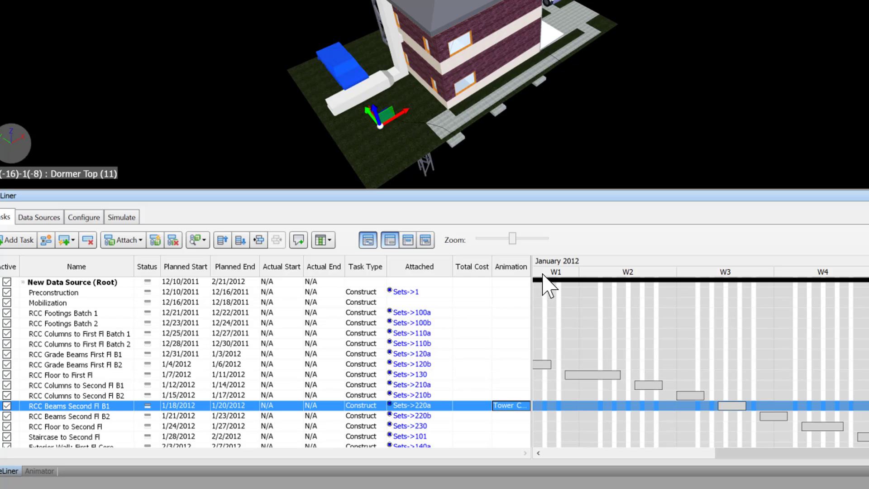
left_click(516, 416)
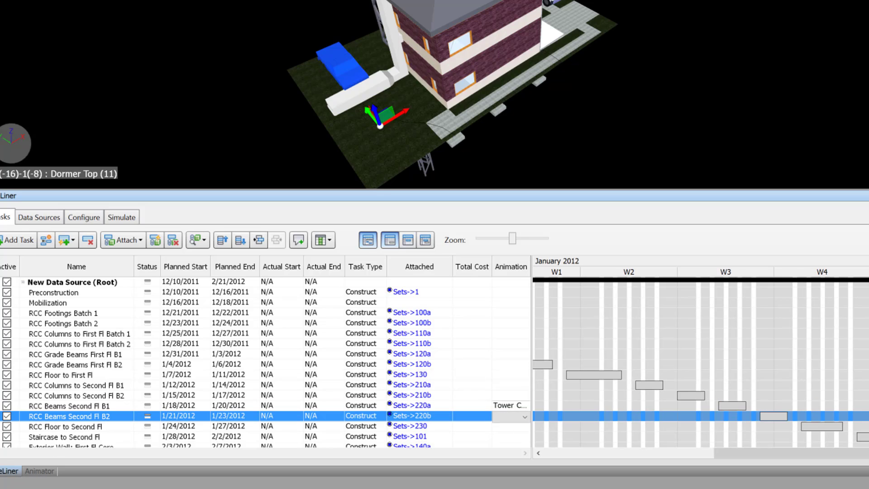
left_click(524, 416)
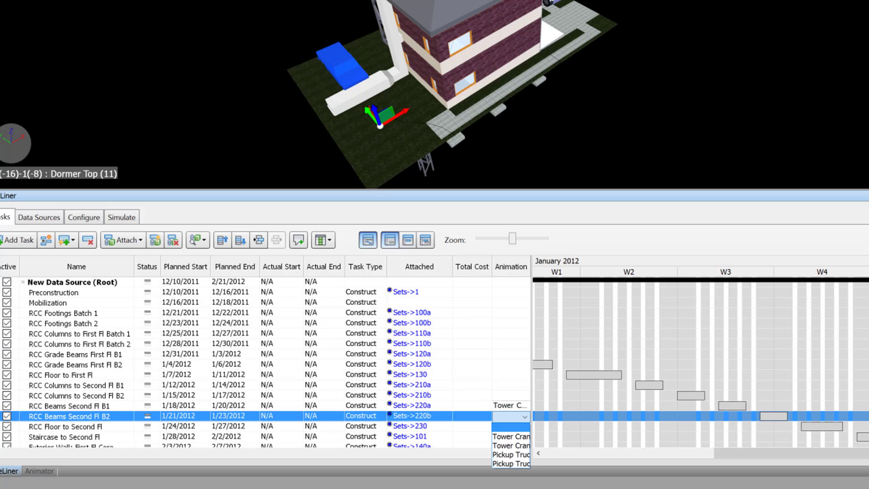
left_click(519, 446)
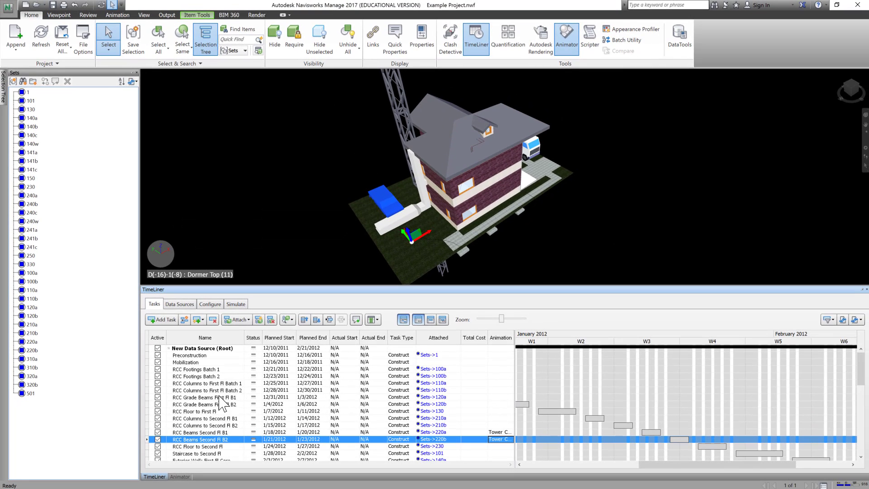
Step: Assign the Pickup Trucks movement animation set to the tasks RCC Footings Batch 1 and RCC Footings Batch 2
left_click(498, 368)
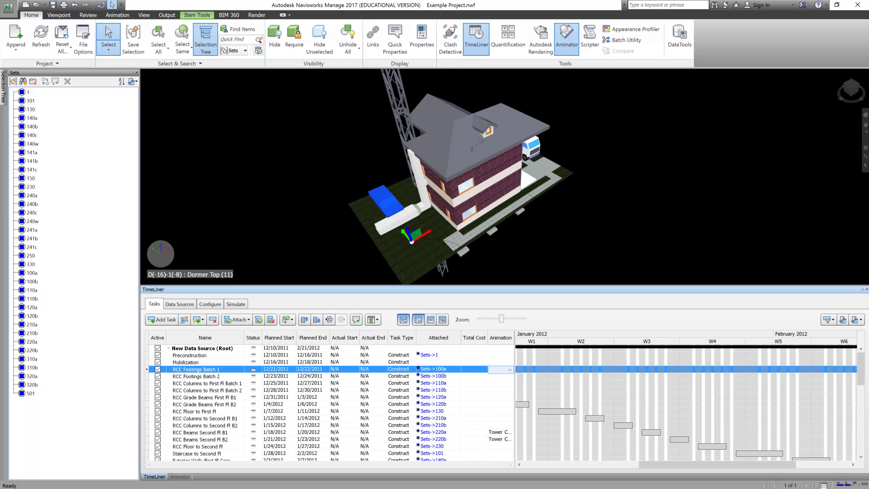
left_click(510, 369)
left_click(507, 400)
left_click(498, 376)
left_click(510, 376)
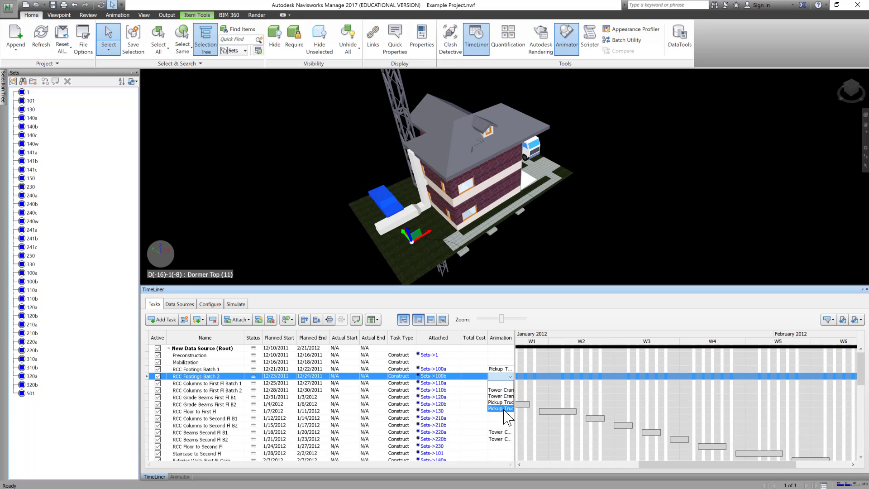
left_click(504, 409)
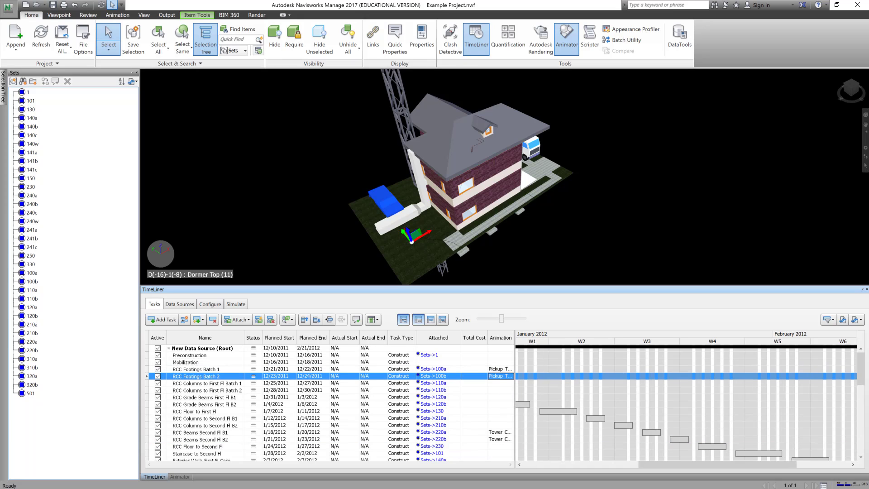
Step: Accept the simulation settings with Saved Viewpoints Animation and play the construction simulation from its start
left_click(234, 305)
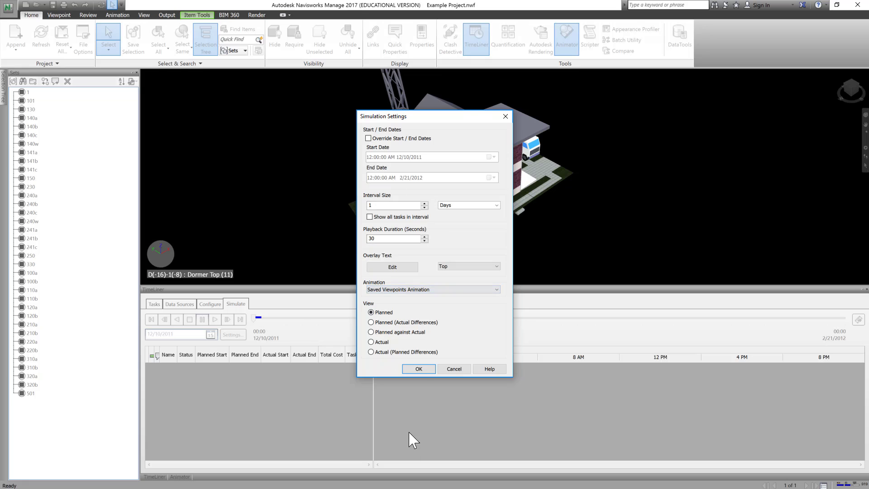
left_click(418, 369)
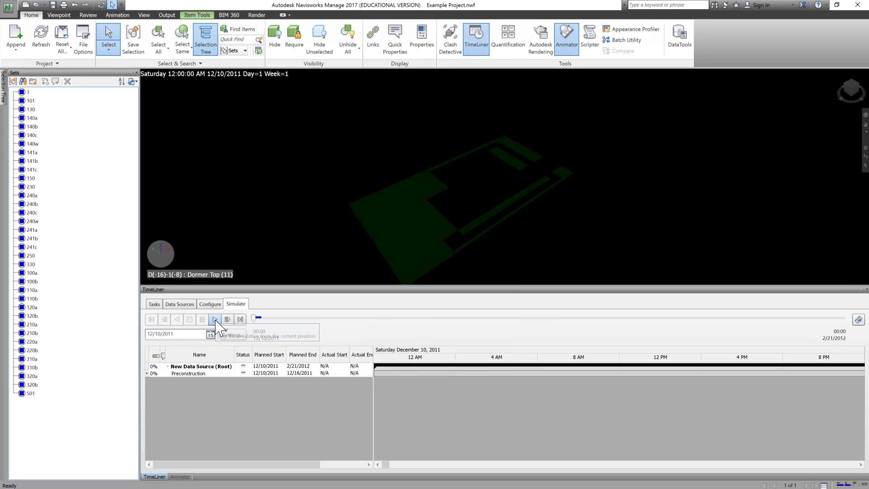
left_click(215, 319)
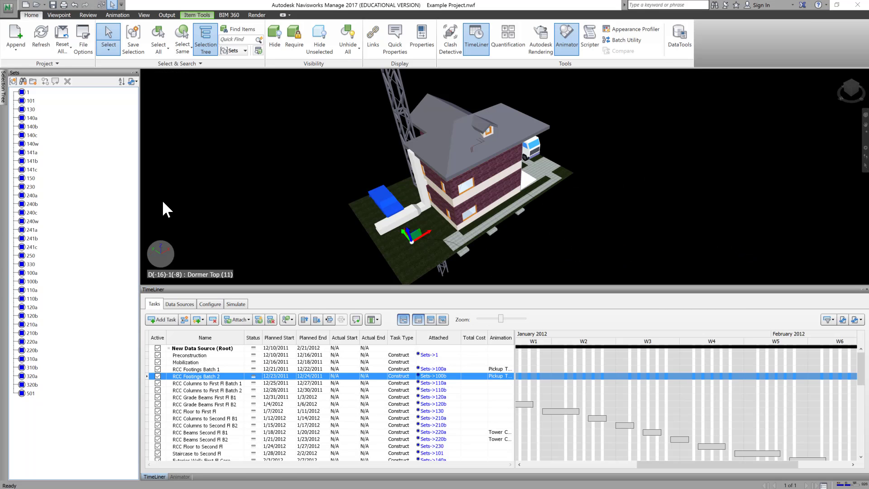
Step: Select Generic Models, Truck - Pick-Up and Concrete Truck under Level 1 of Example File.nwc in the selection tree
left_click(95, 323)
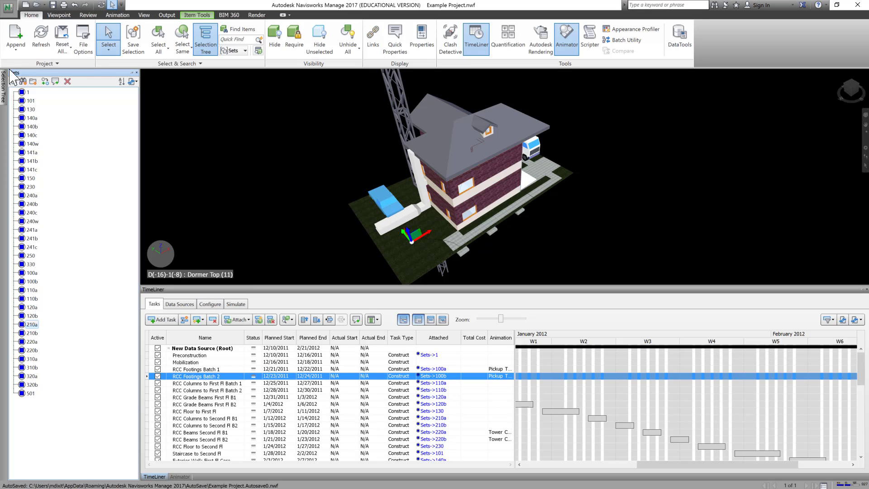
left_click(3, 88)
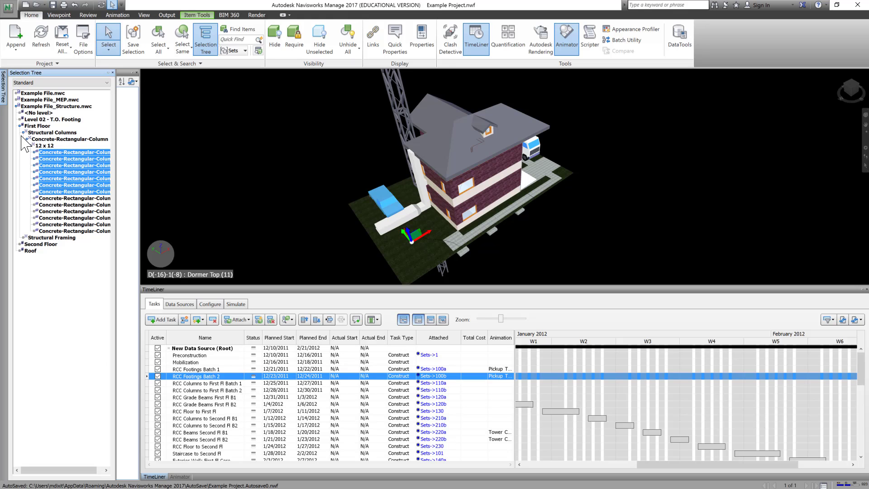
key("Escape")
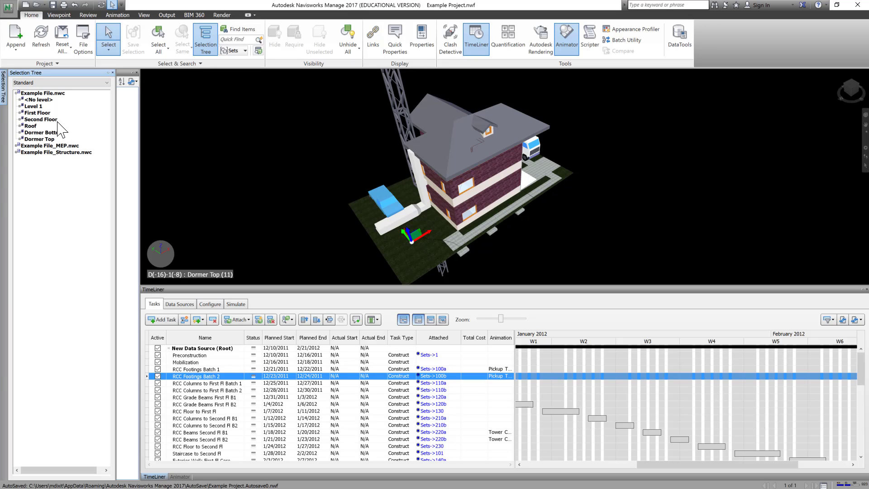
left_click(19, 106)
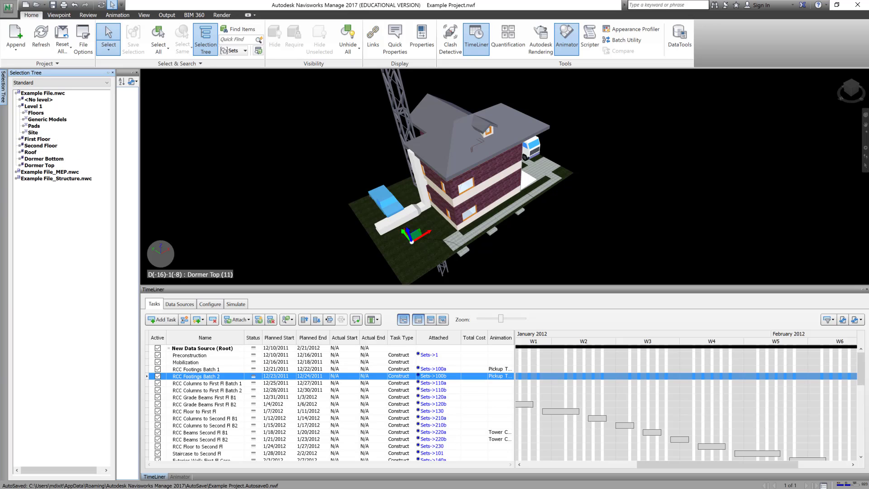
left_click(22, 133)
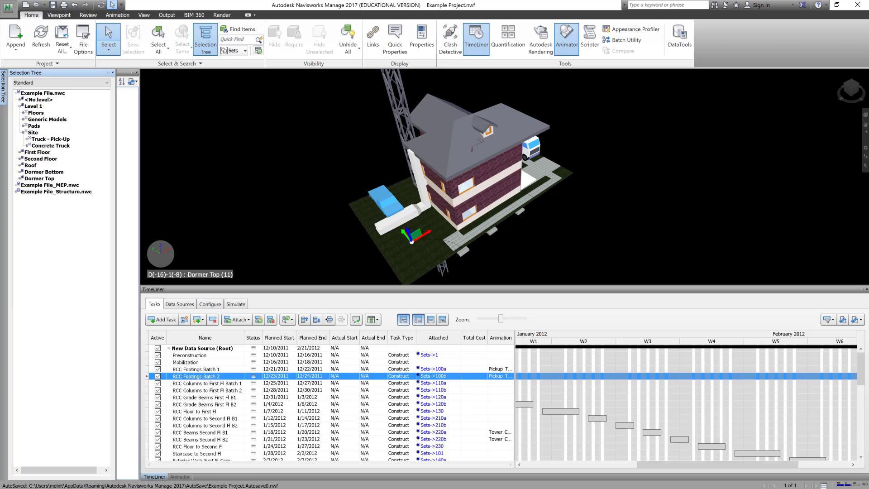
left_click(51, 139)
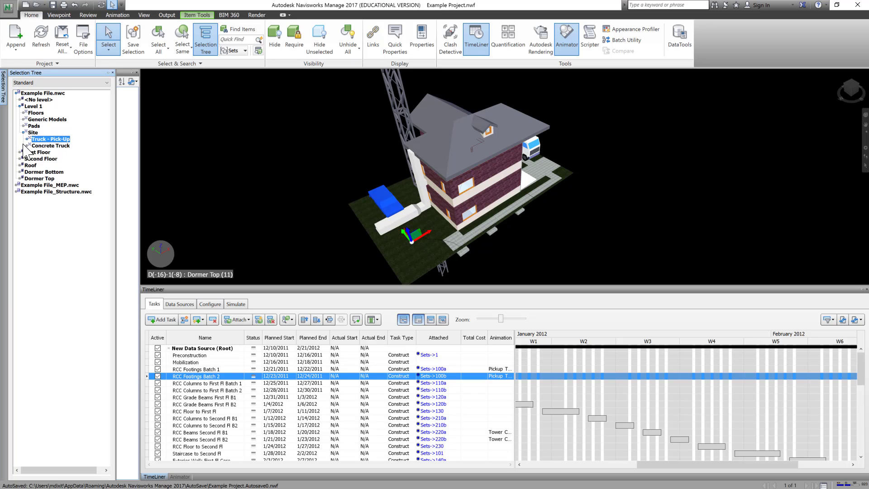
left_click(26, 120)
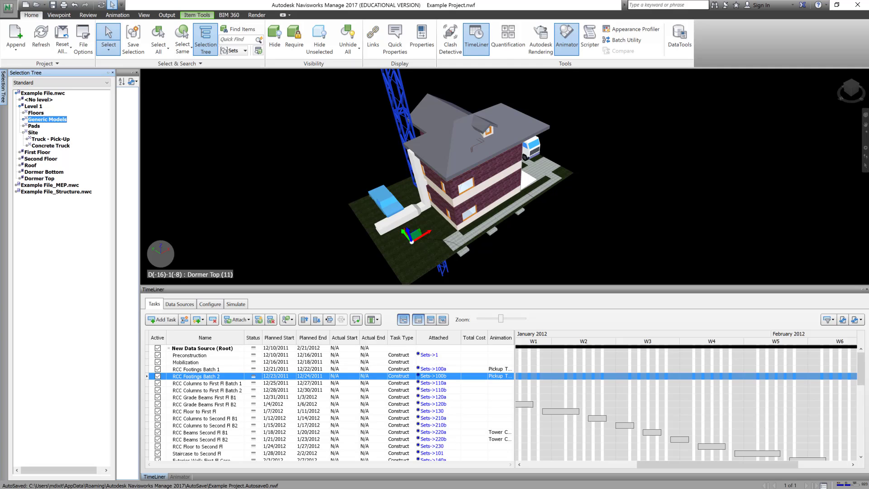
left_click(61, 139, "ctrl")
left_click(50, 145, "ctrl")
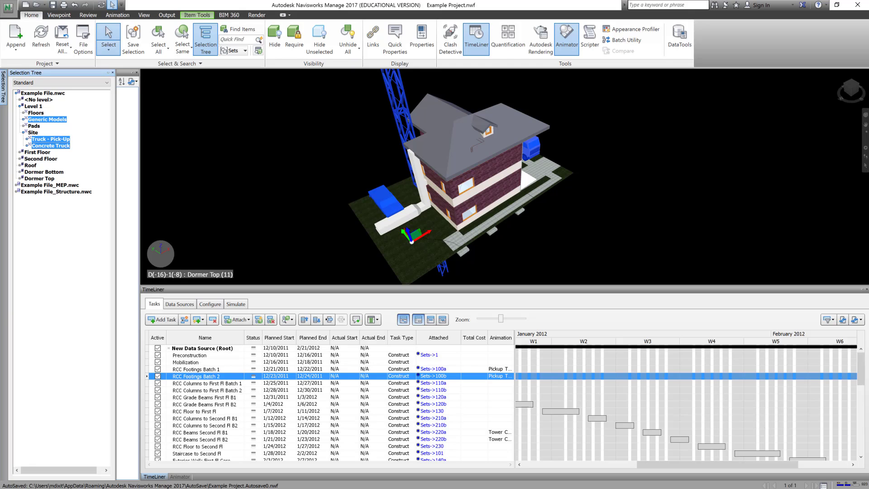
Step: Save the current selection as a new selection set named Mobilization
right_click(129, 124)
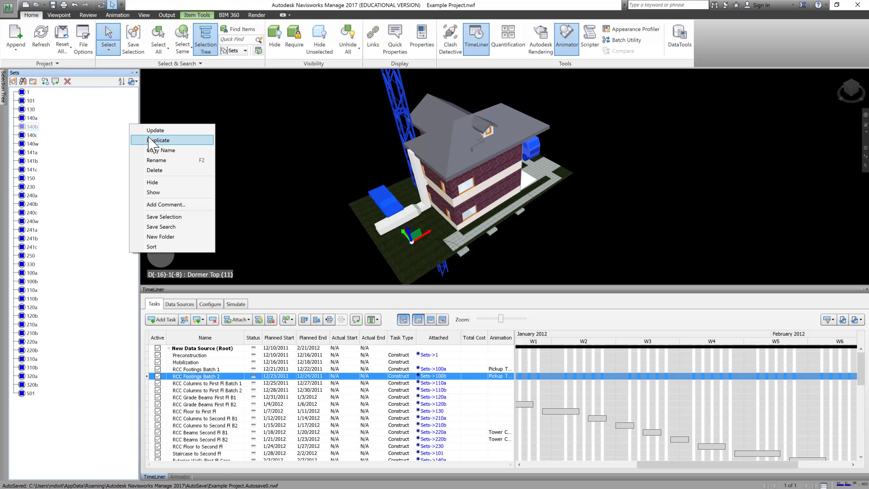
left_click(151, 216)
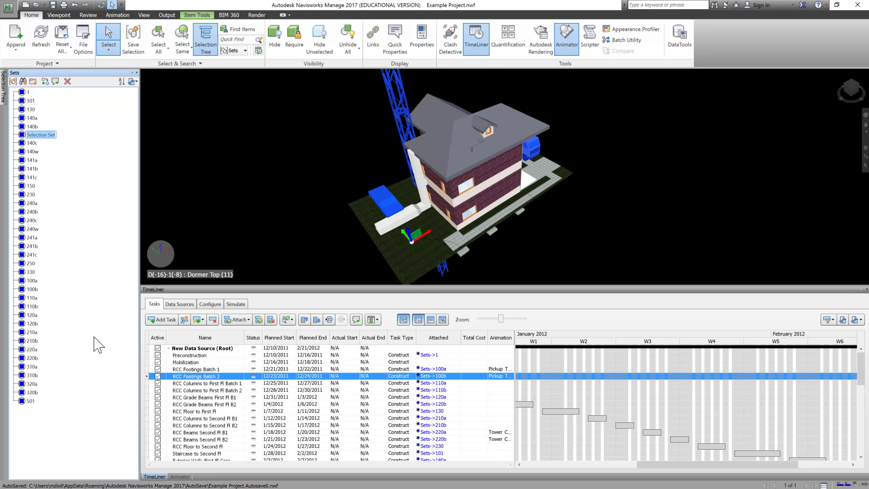
type("Mobilization")
key("Return")
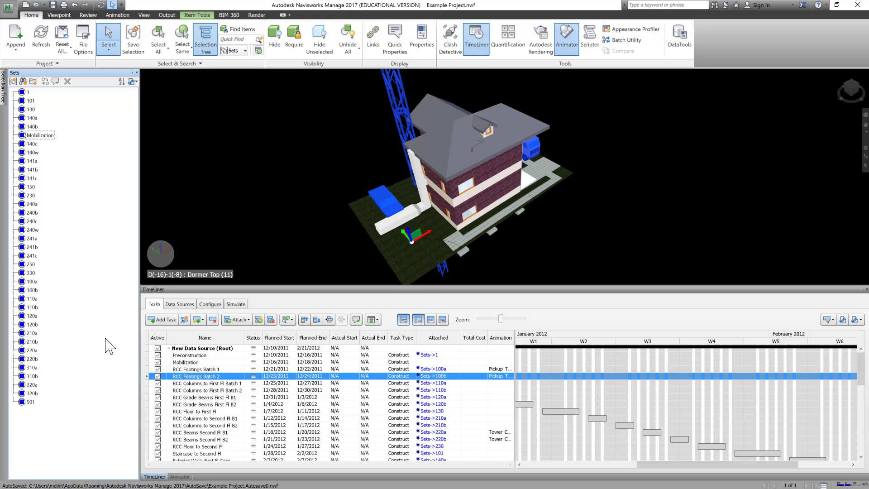
Step: Attach the Mobilization set to the Mobilization task in TimeLiner and clear the model selection
left_click(460, 364)
right_click(460, 362)
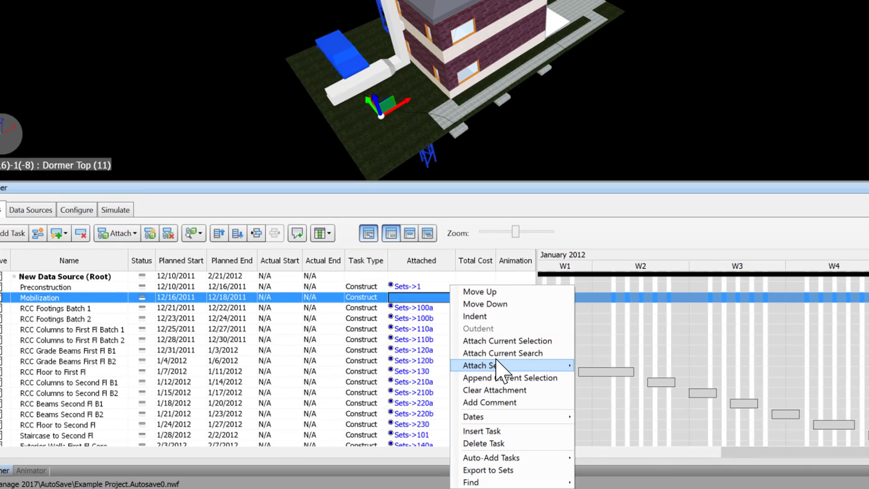
mouse_move(498, 365)
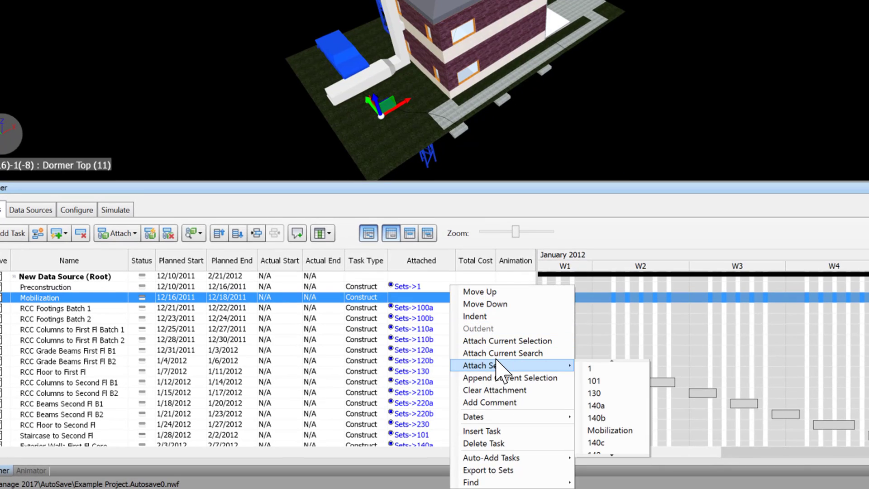
left_click(613, 446)
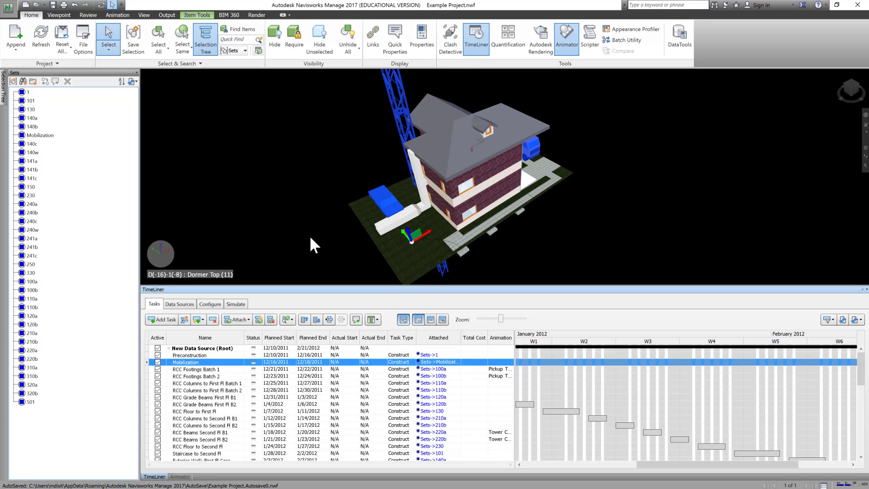
left_click(270, 195)
Step: Play the construction simulation from its start, watch the crane and trucks on site, and stop the playback
left_click(235, 304)
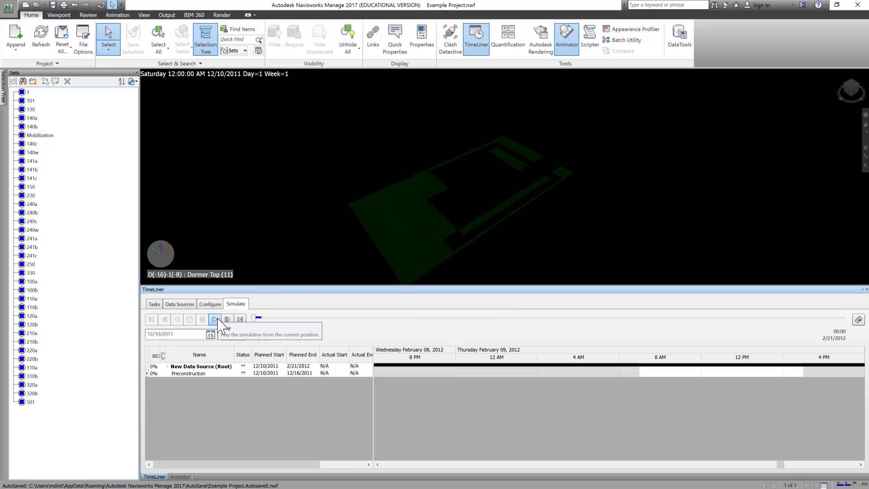
left_click(215, 319)
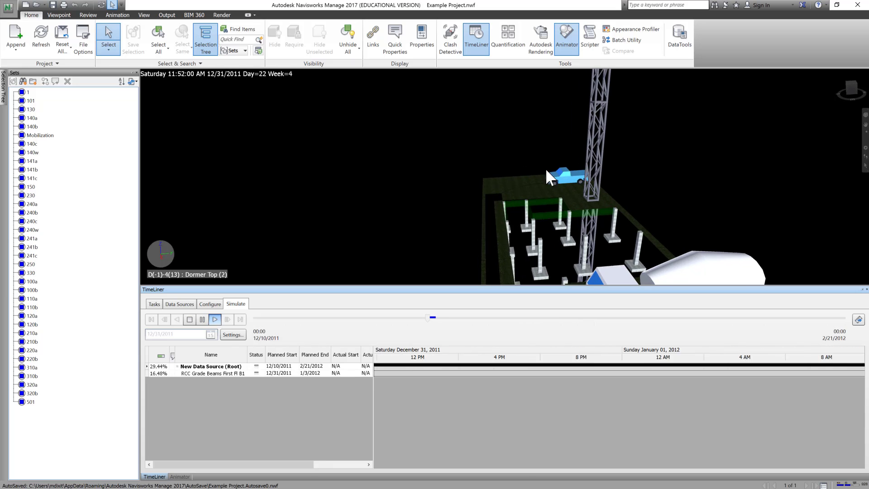
scroll(419, 195, "down", 10)
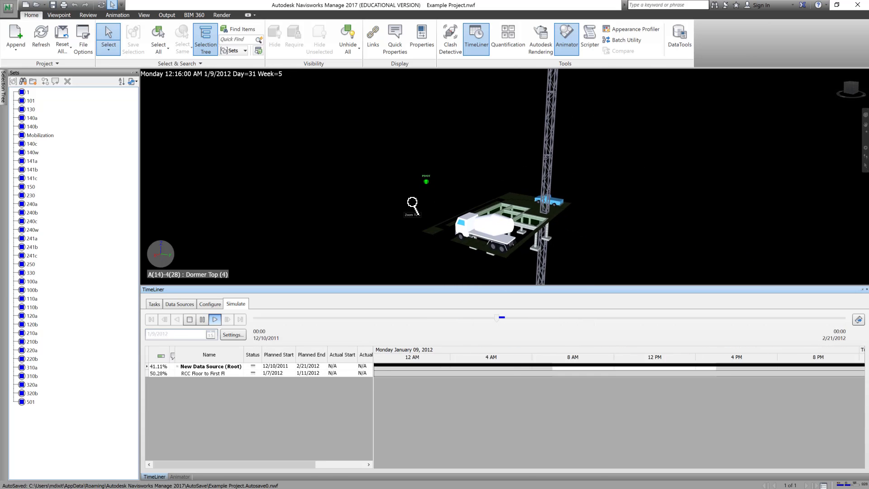
scroll(542, 167, "up", 10)
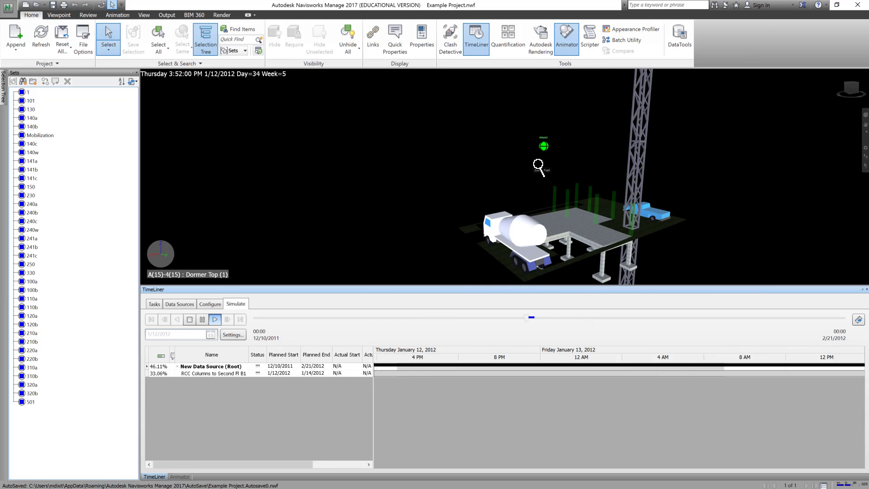
scroll(582, 148, "down", 10)
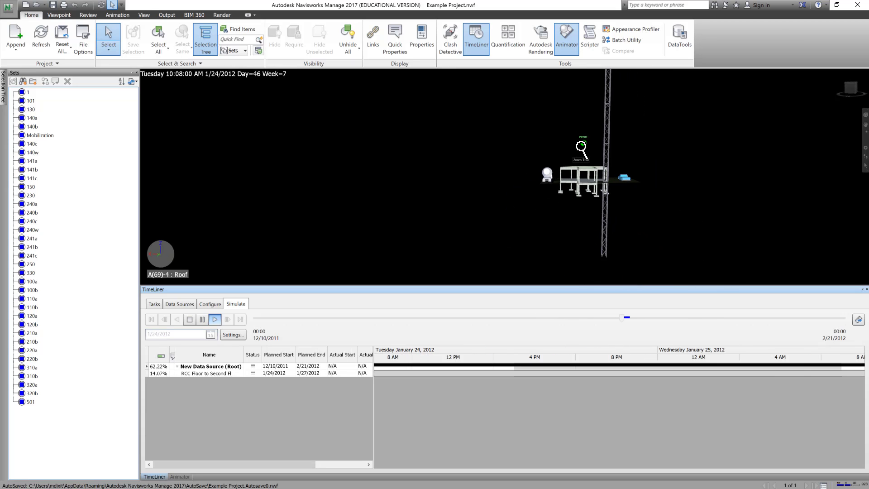
scroll(582, 147, "up", 5)
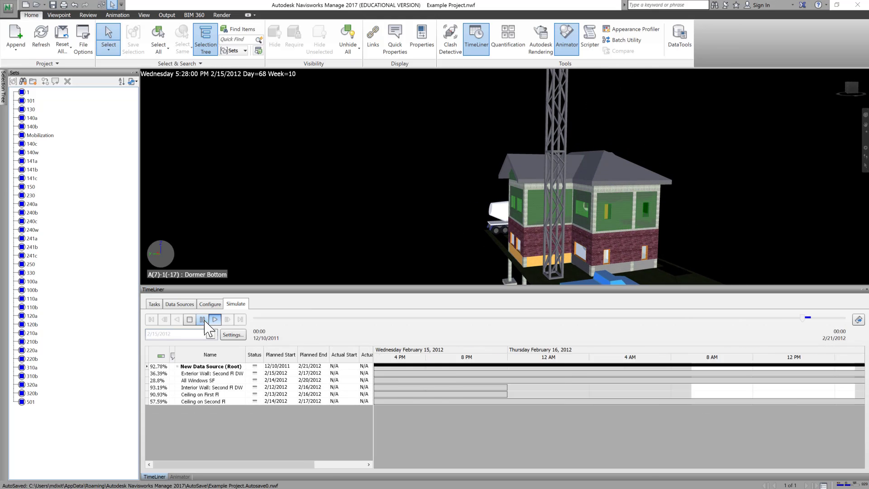
left_click(190, 319)
Step: Set the Animation option in the simulation settings to No Link and accept the settings
left_click(232, 334)
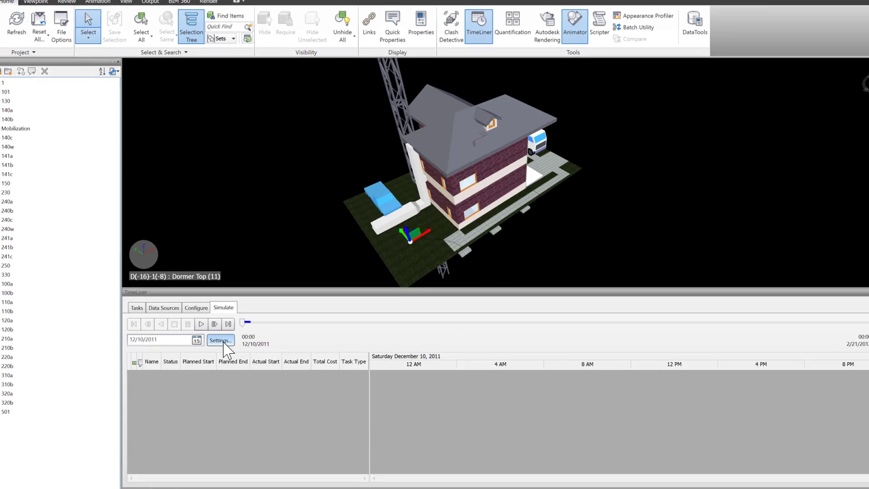
left_click(457, 289)
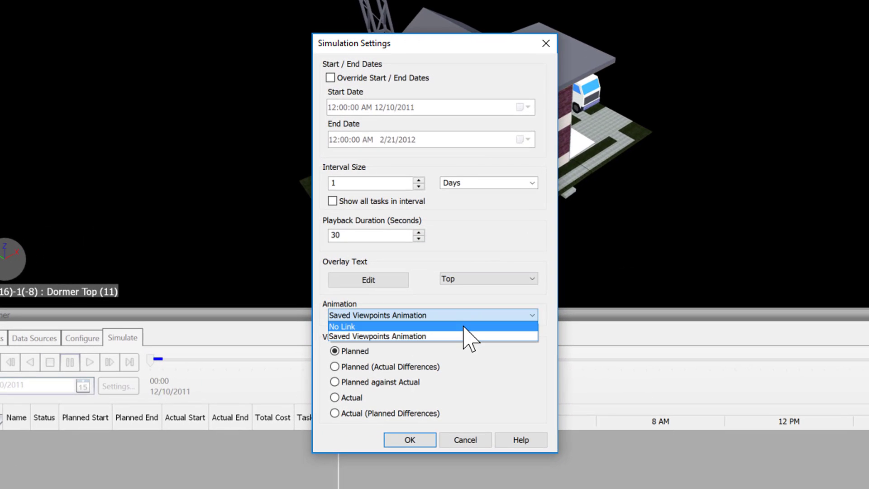
left_click(344, 326)
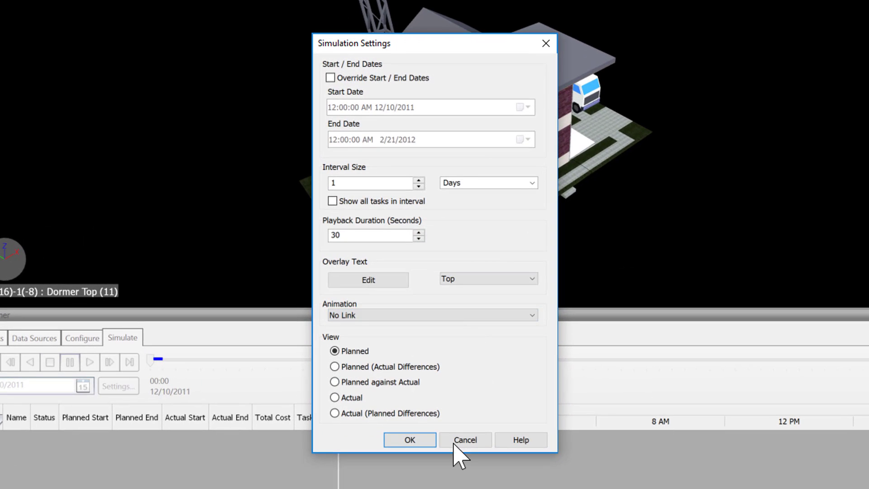
left_click(410, 440)
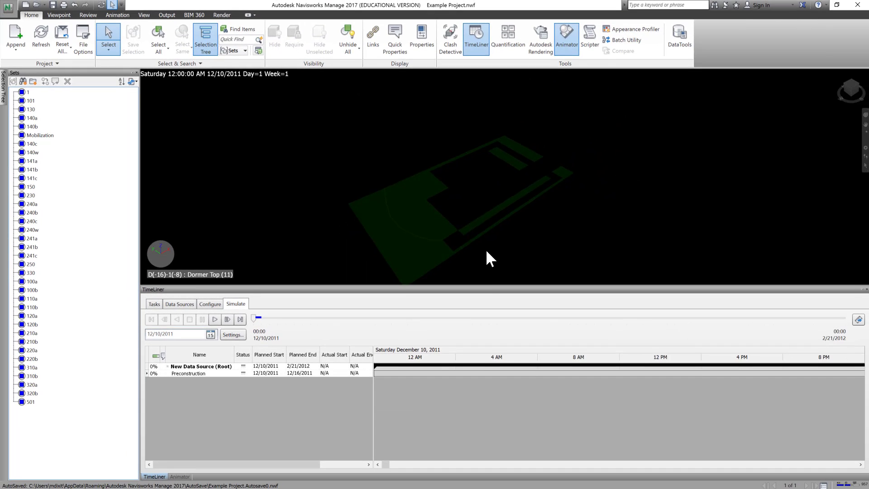
Step: Play the construction simulation again from 12/10/2011 with the whole tower crane and site in view
scroll(489, 281, "down", 5)
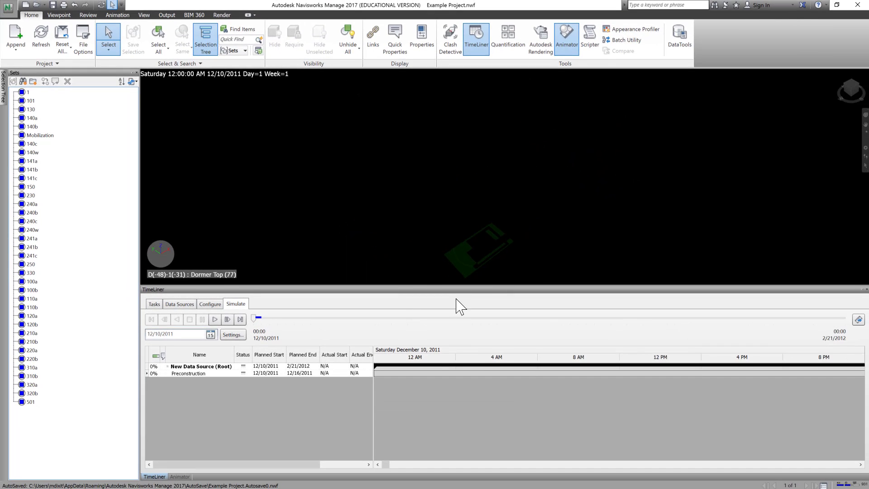
left_click(214, 319)
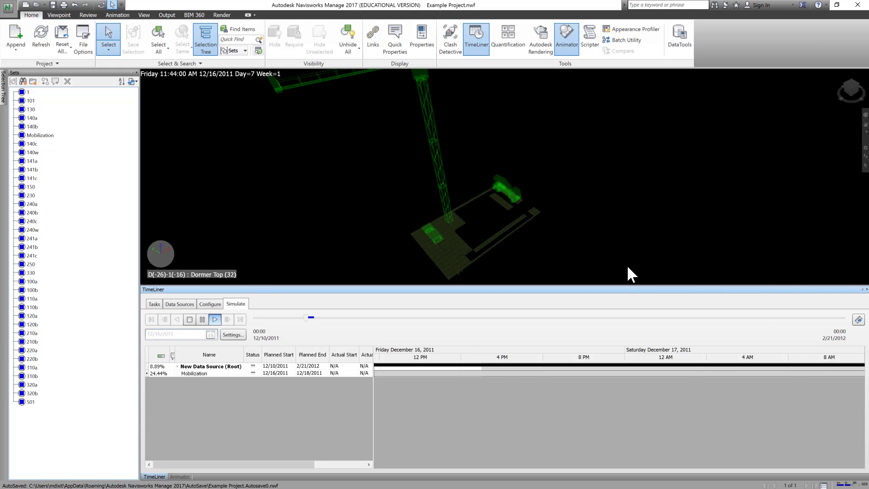
scroll(548, 230, "down", 3)
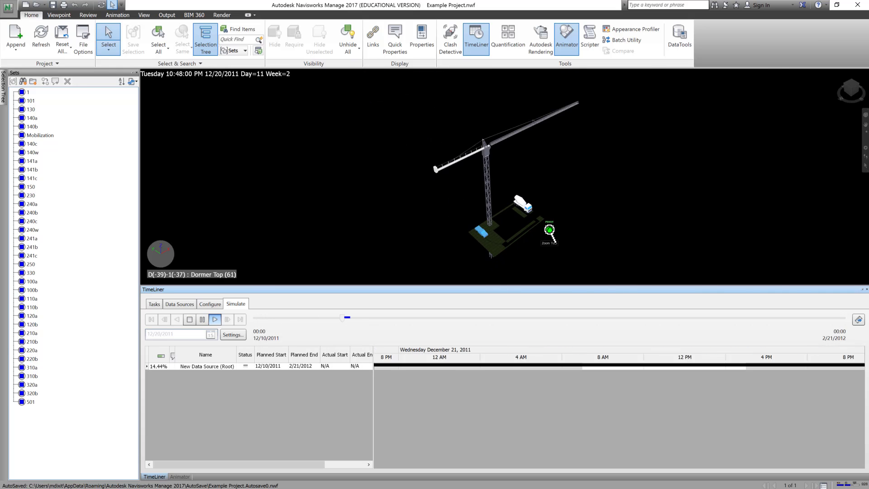